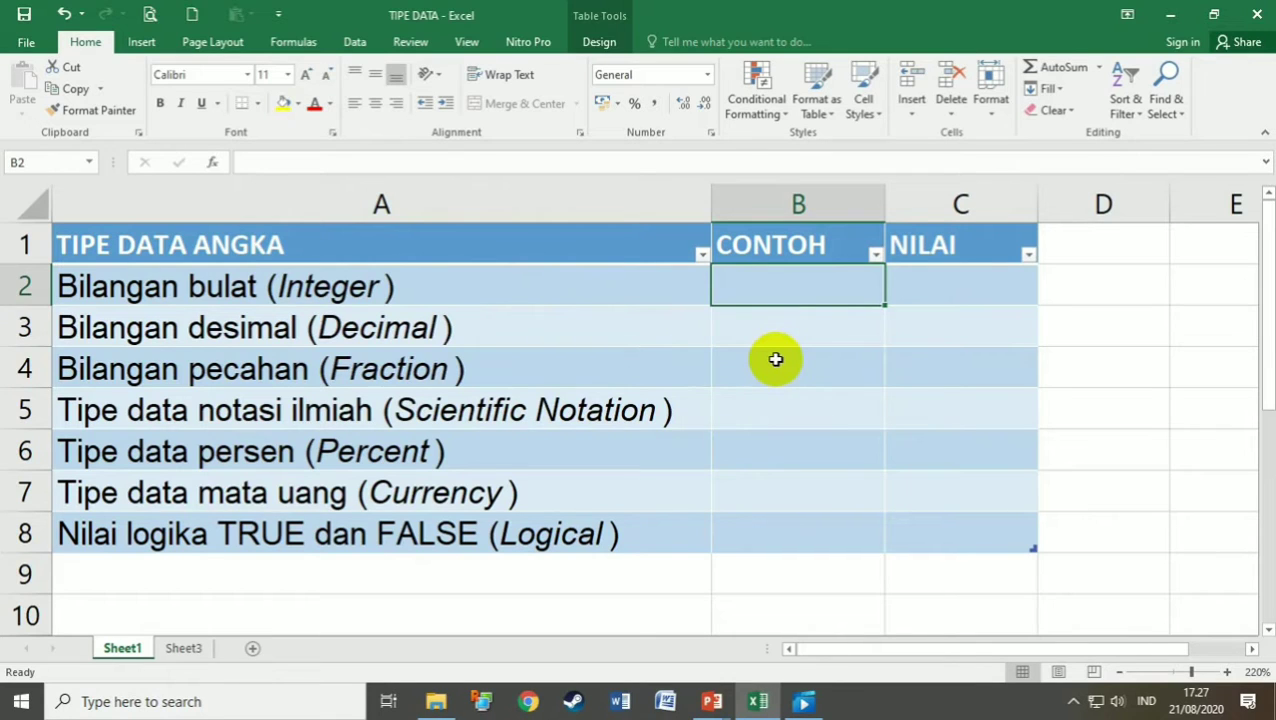
Enter 279 as the integer example in B2 and 0,5 as the decimal example in B3
text(27)
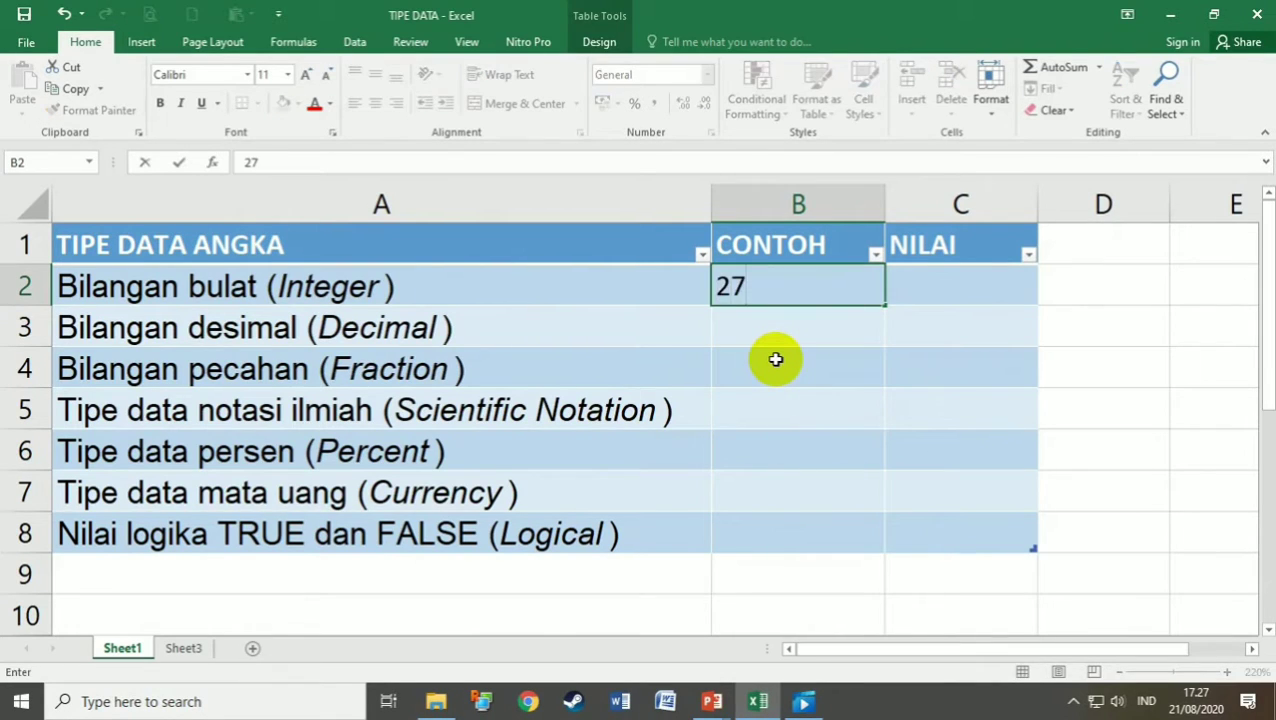
text(9)
key(Return)
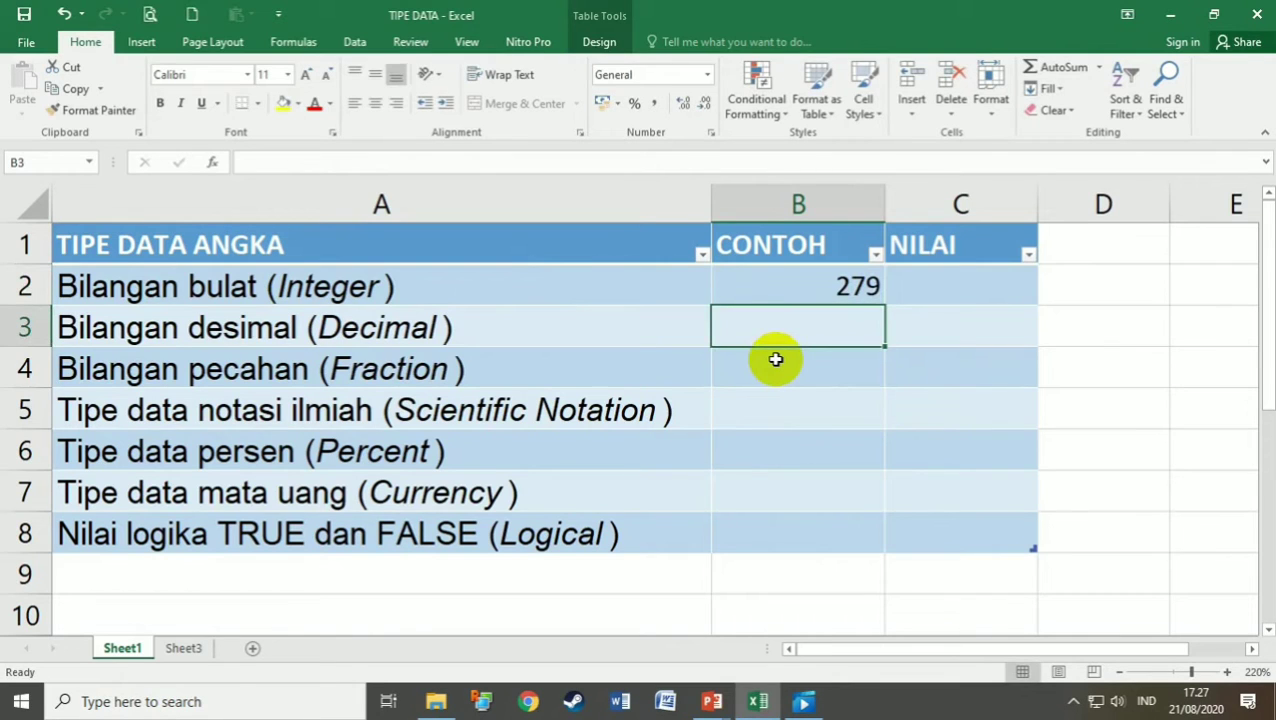
text(0)
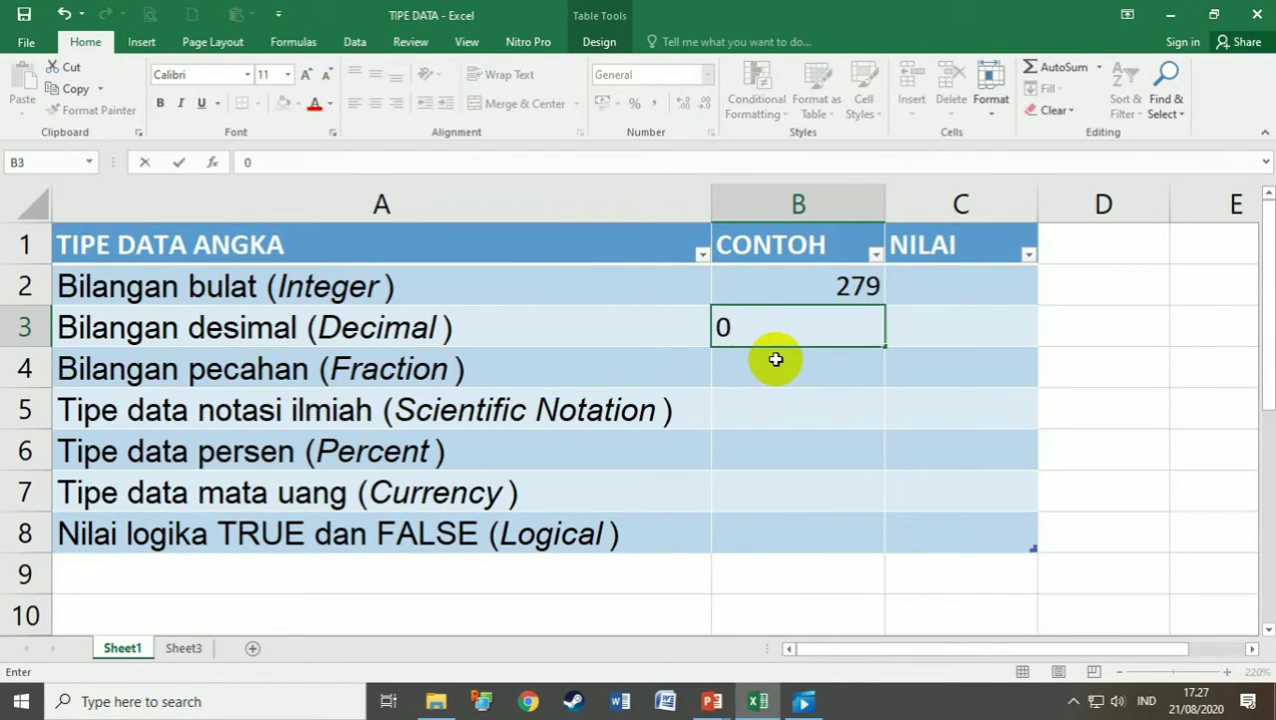
text(,5)
key(Return)
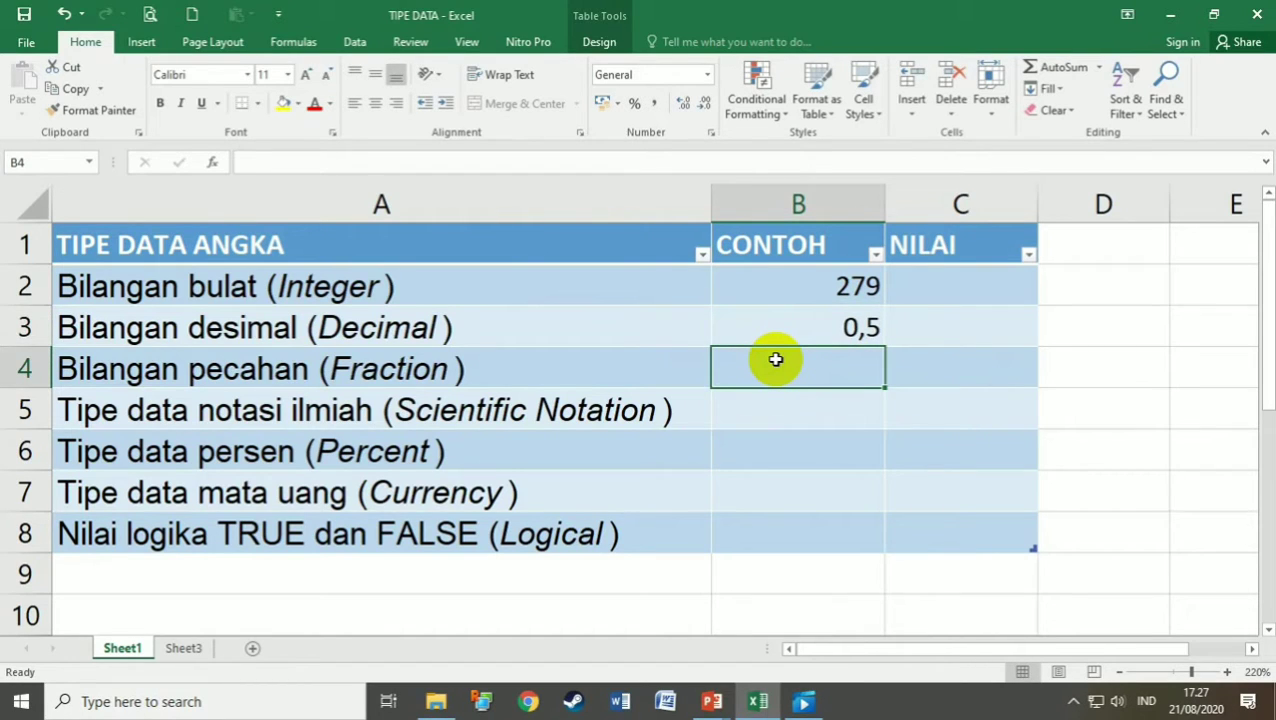
Enter 1/4 as the fraction example in B4, applying the Fraction number format and re-entering the value
text(1/4)
key(Return)
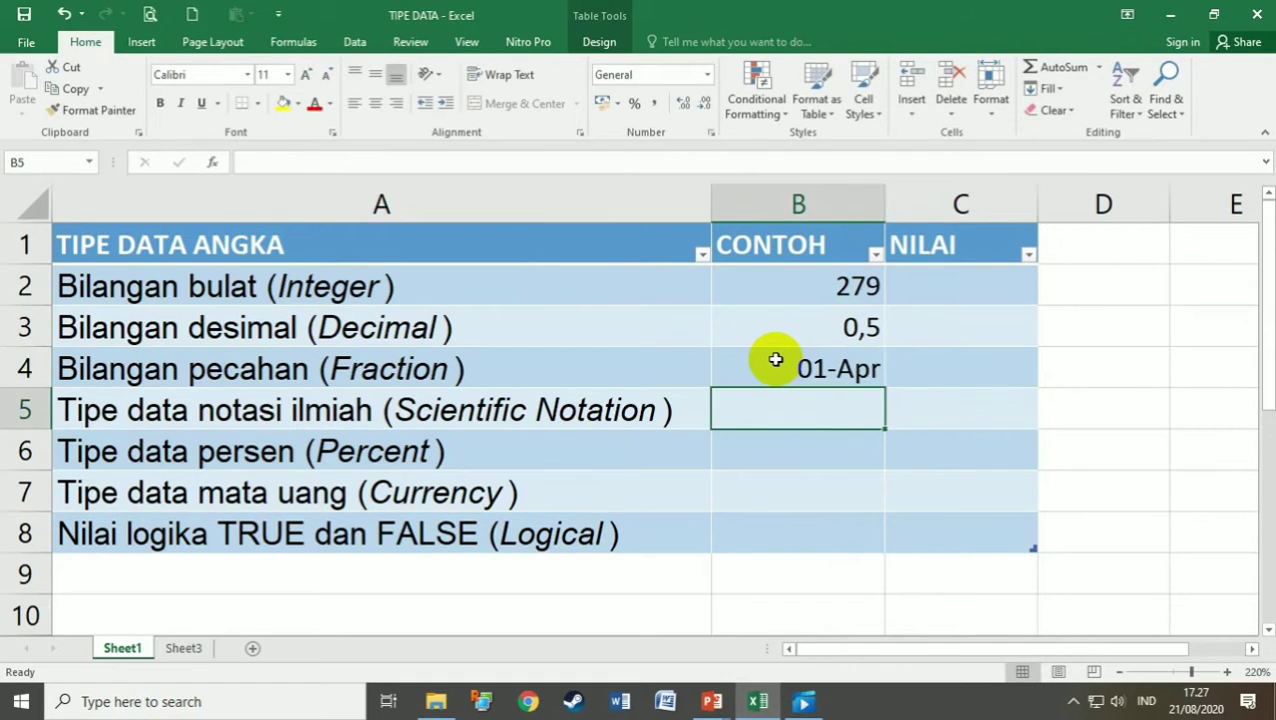
click(789, 364)
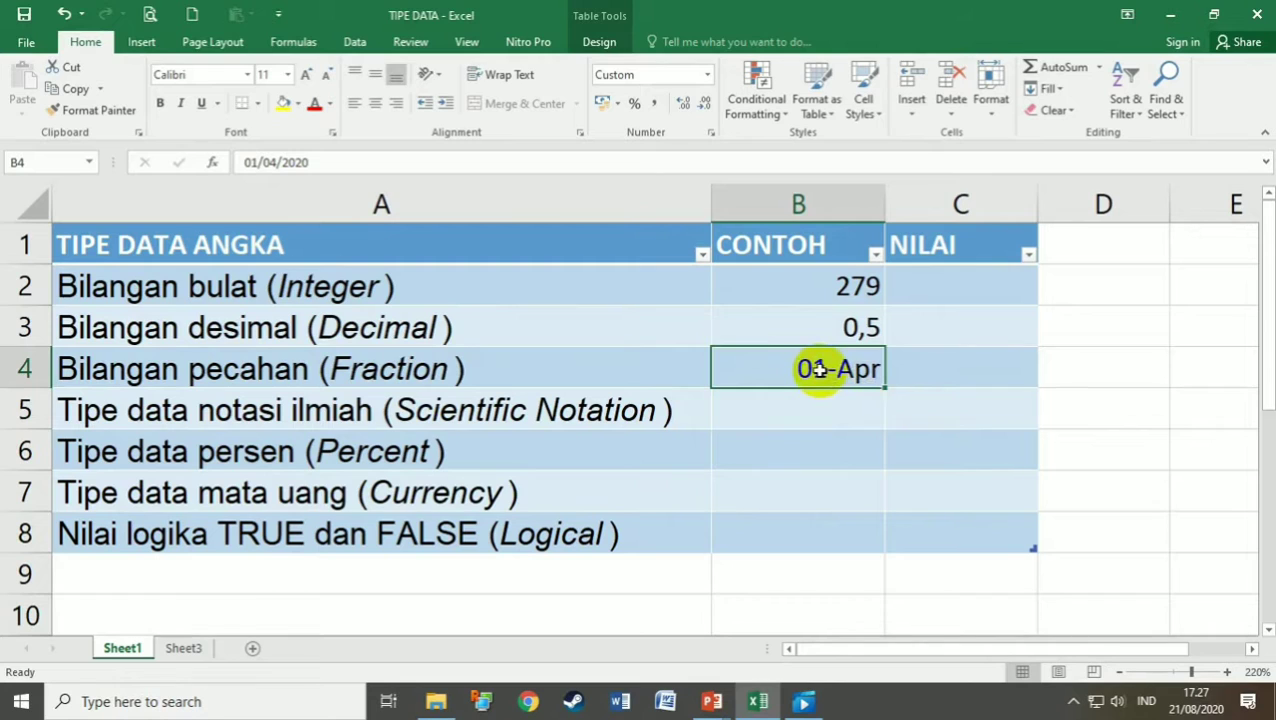
click(708, 79)
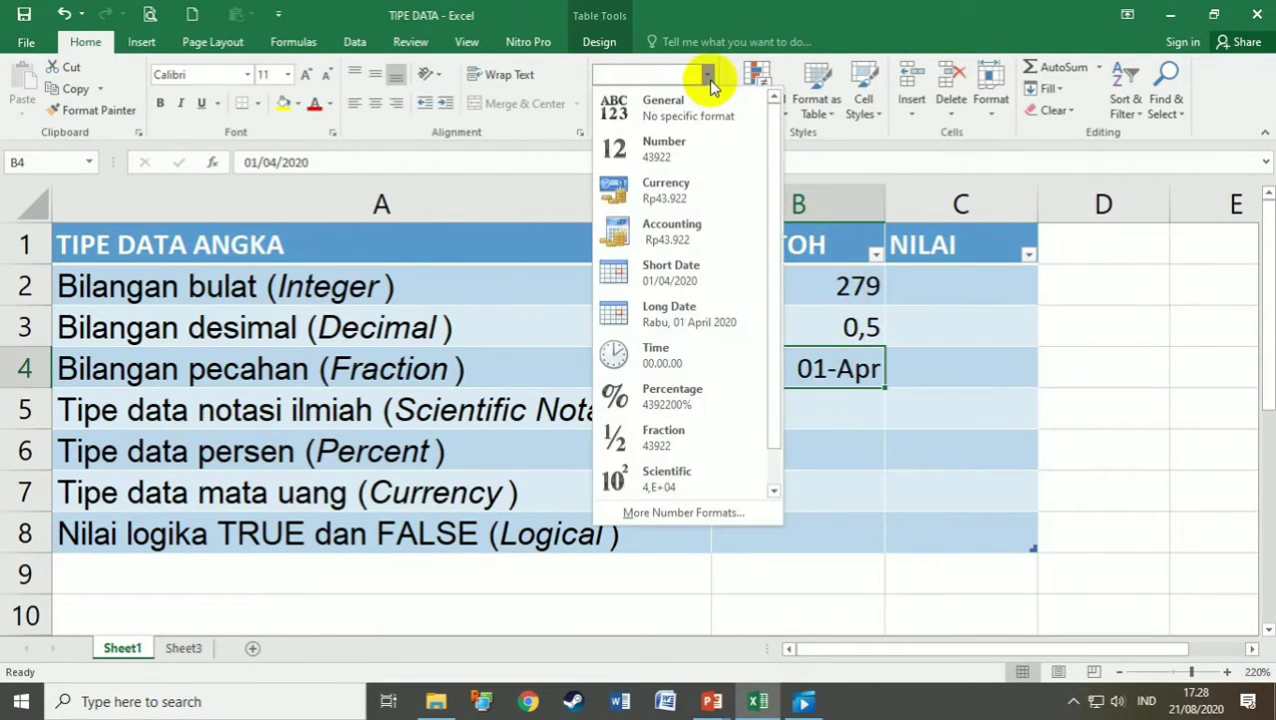
click(660, 437)
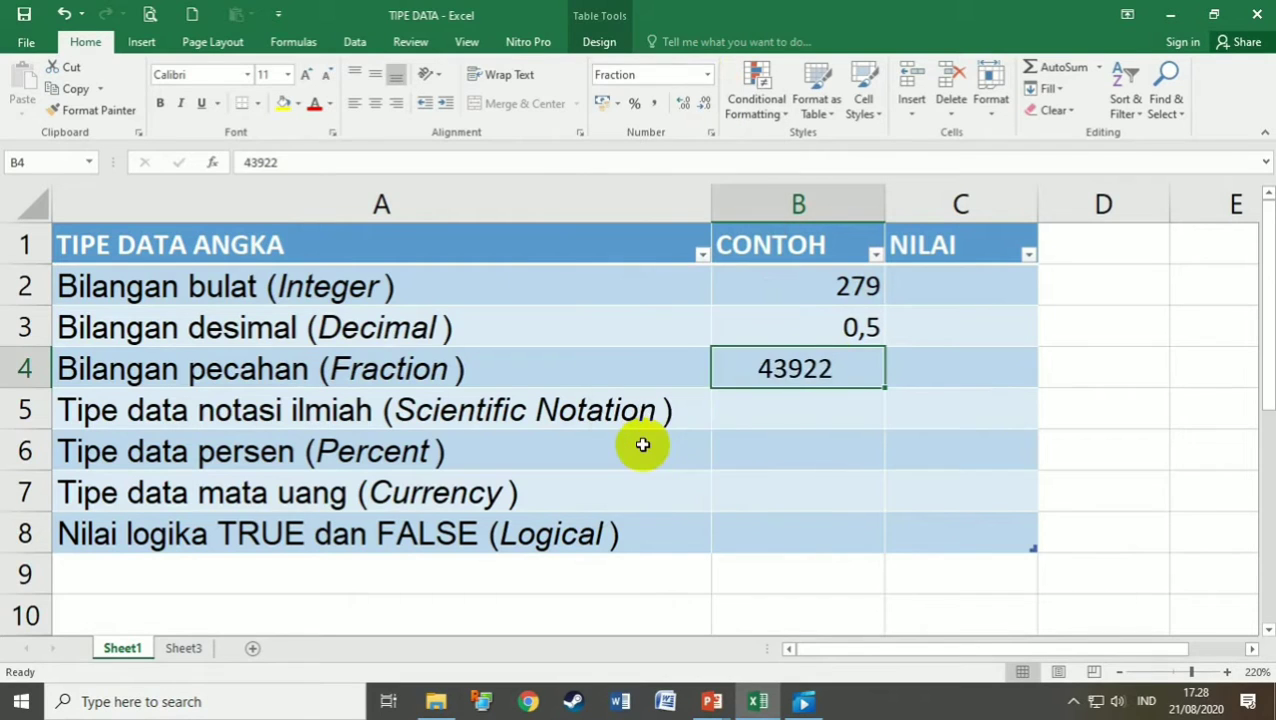
text(1/4)
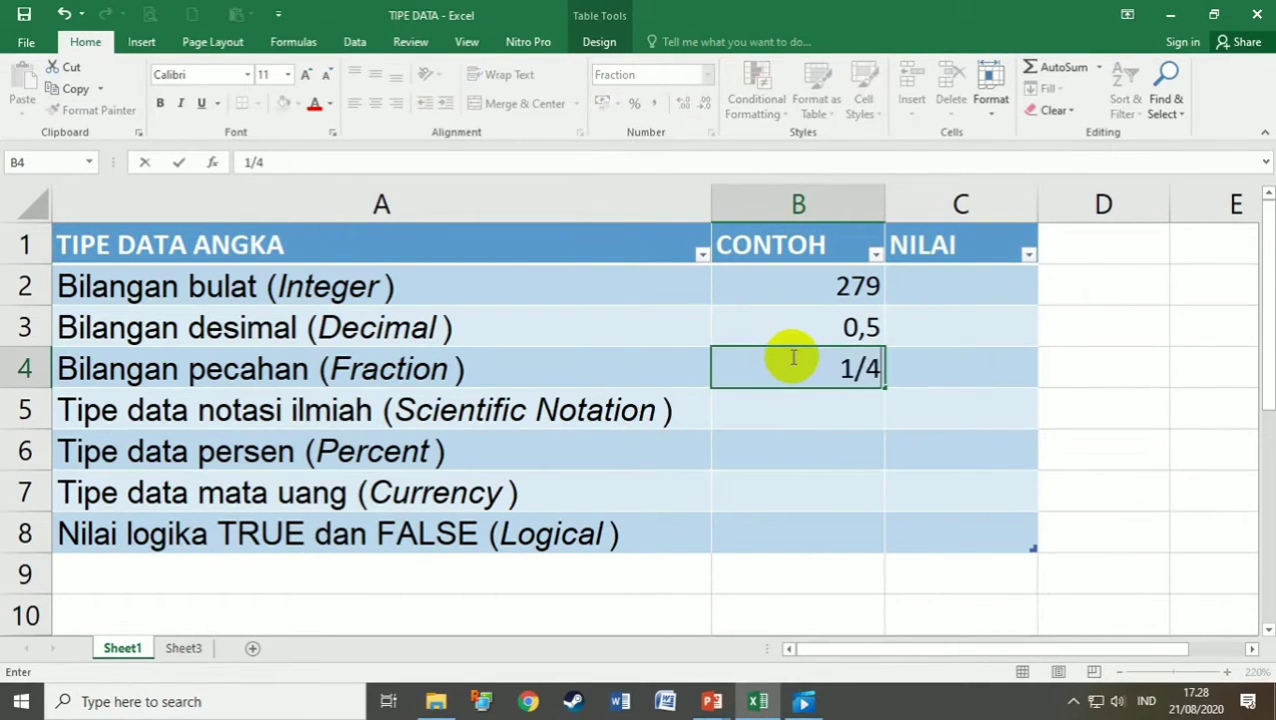
key(Return)
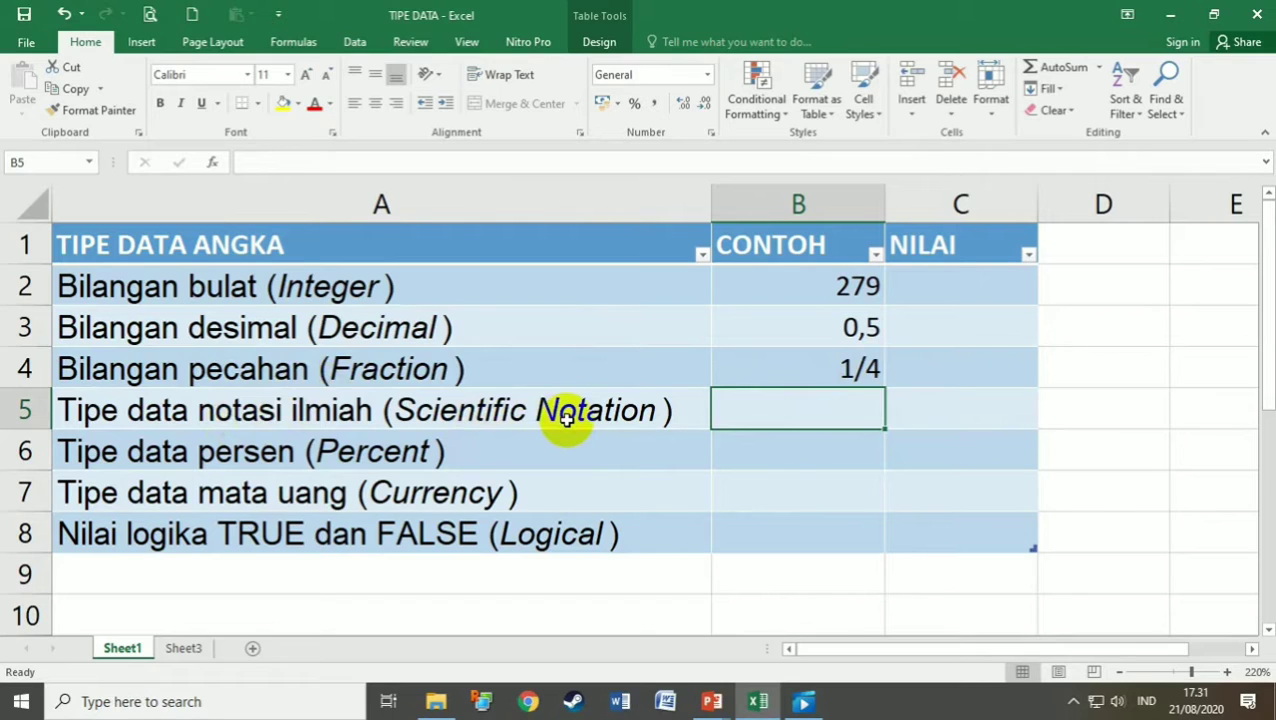
Enter 5000 as the scientific notation example in B5 and apply the Scientific number format
text(5000)
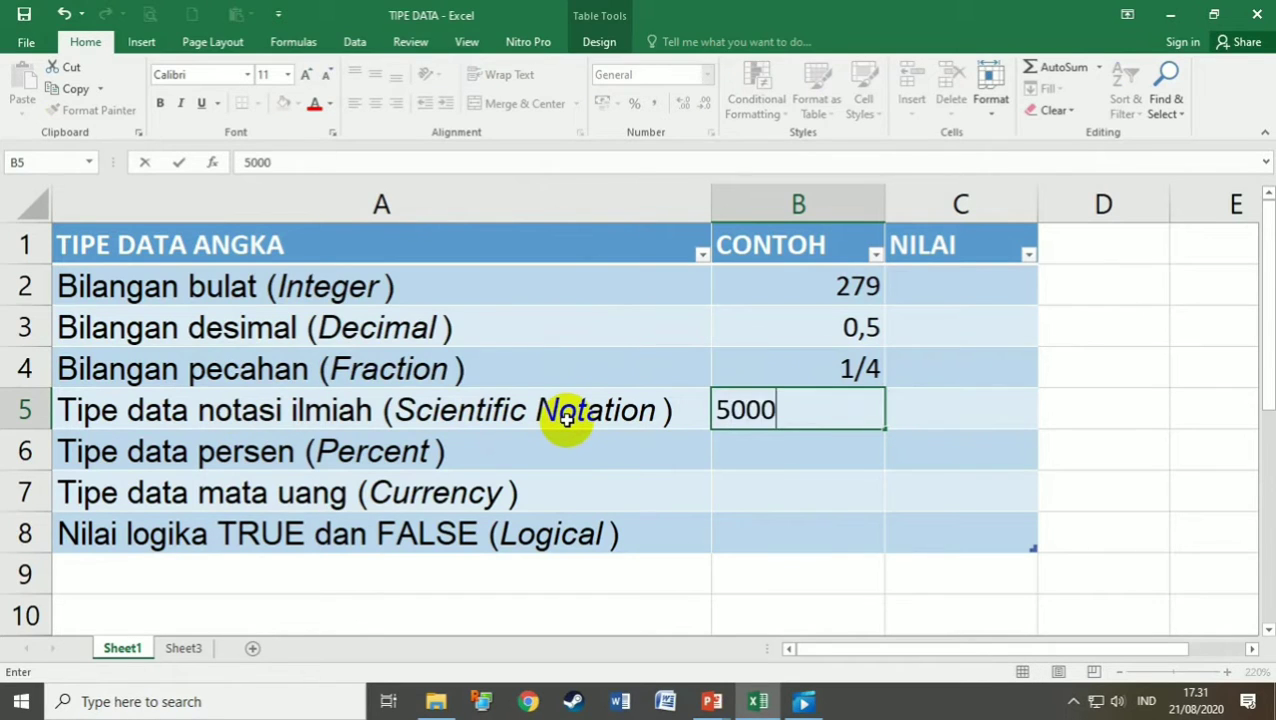
key(Return)
click(732, 420)
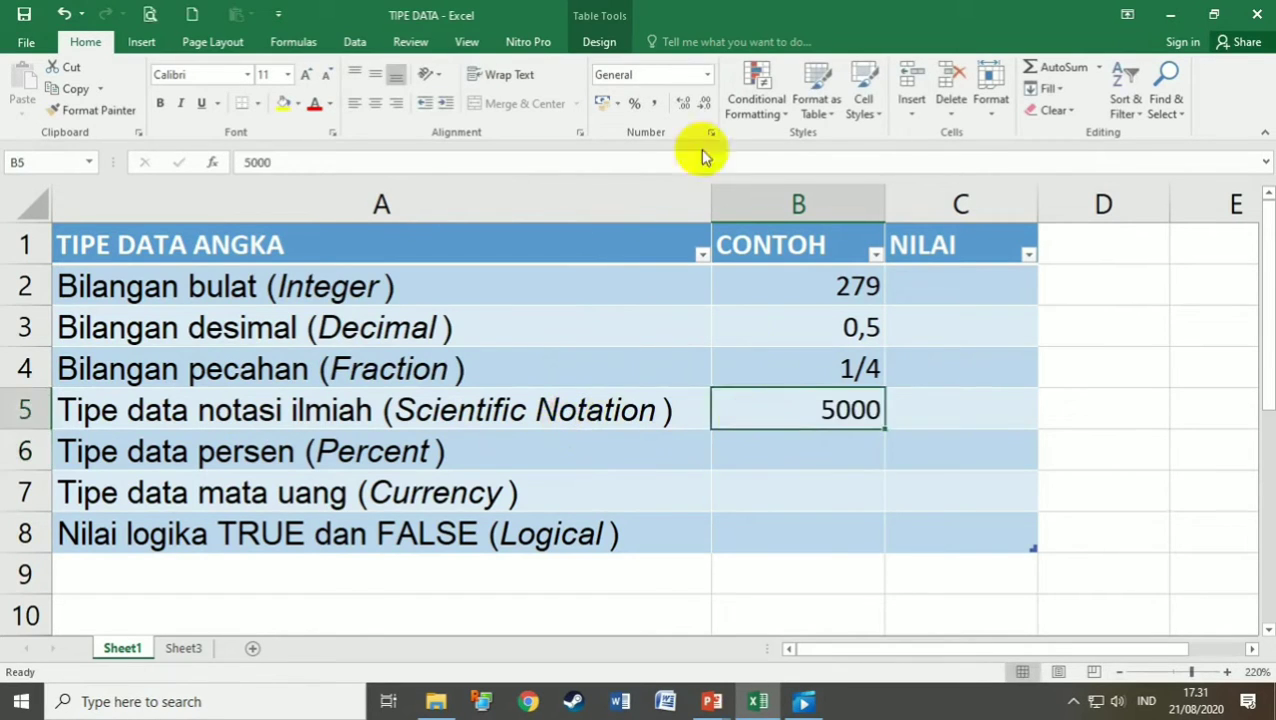
click(706, 78)
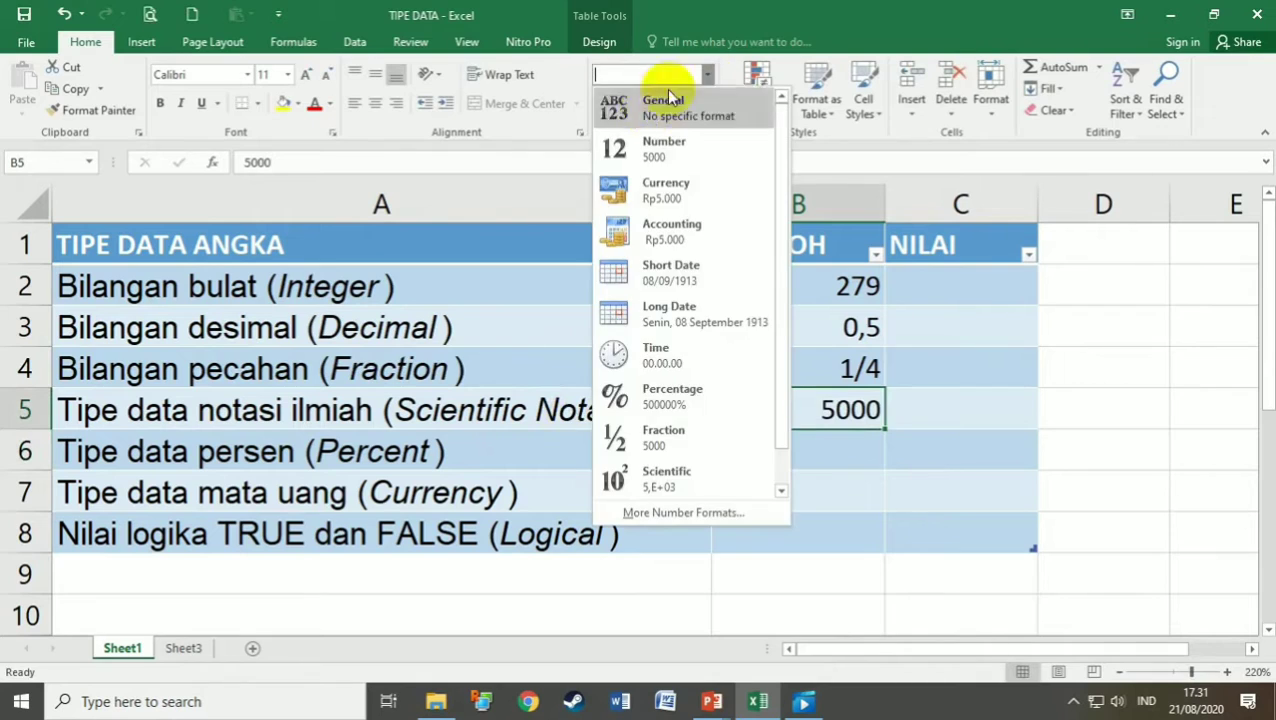
click(666, 478)
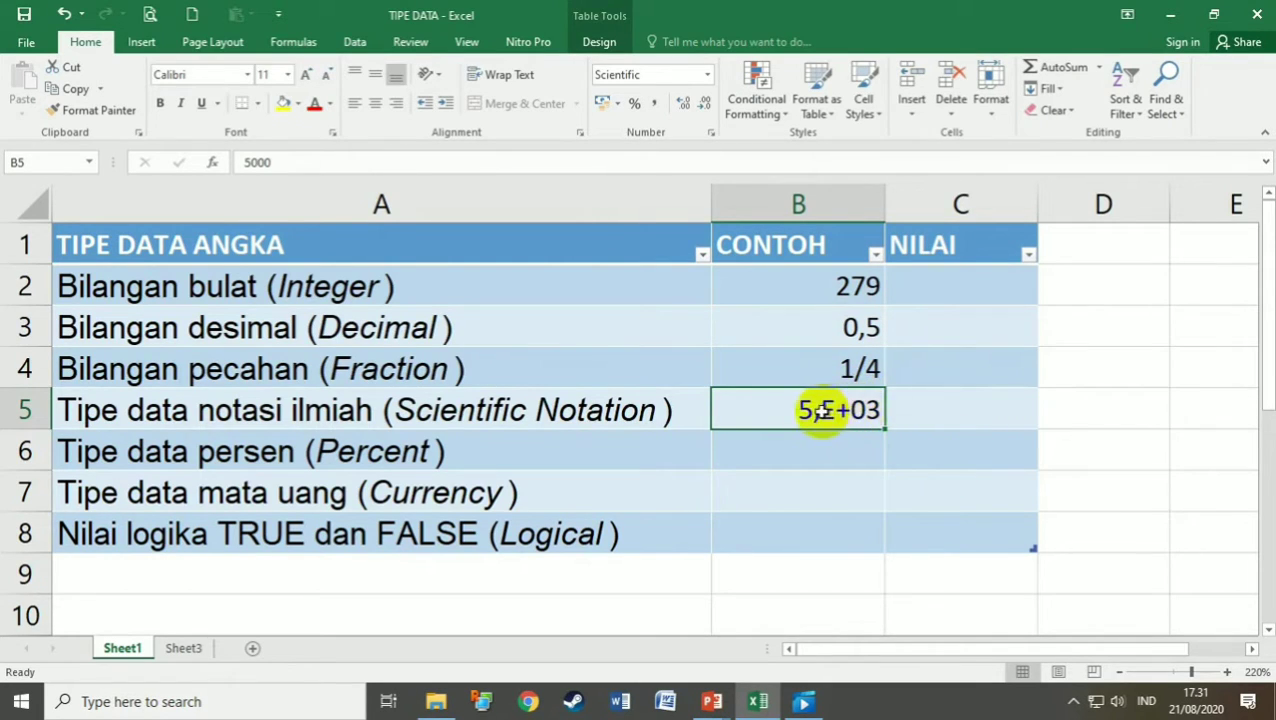
Enter 20 as the percent example in B6 and apply the Percentage number format
click(836, 445)
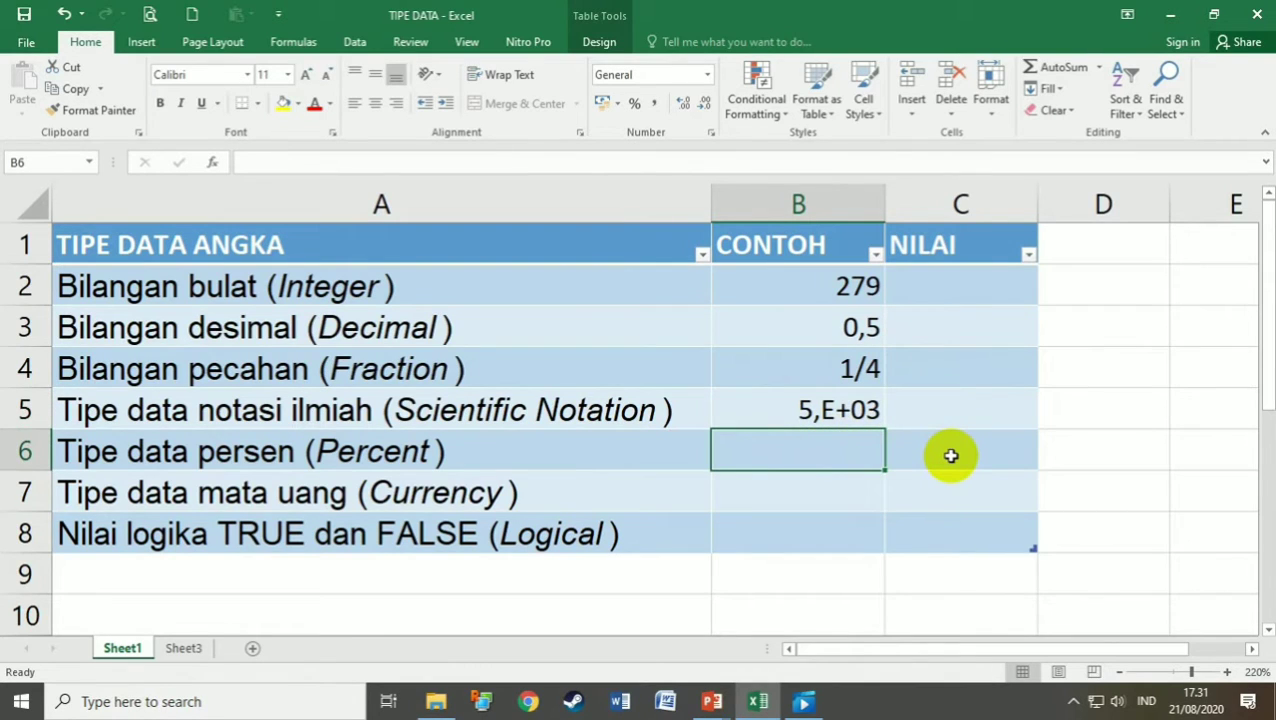
text(20)
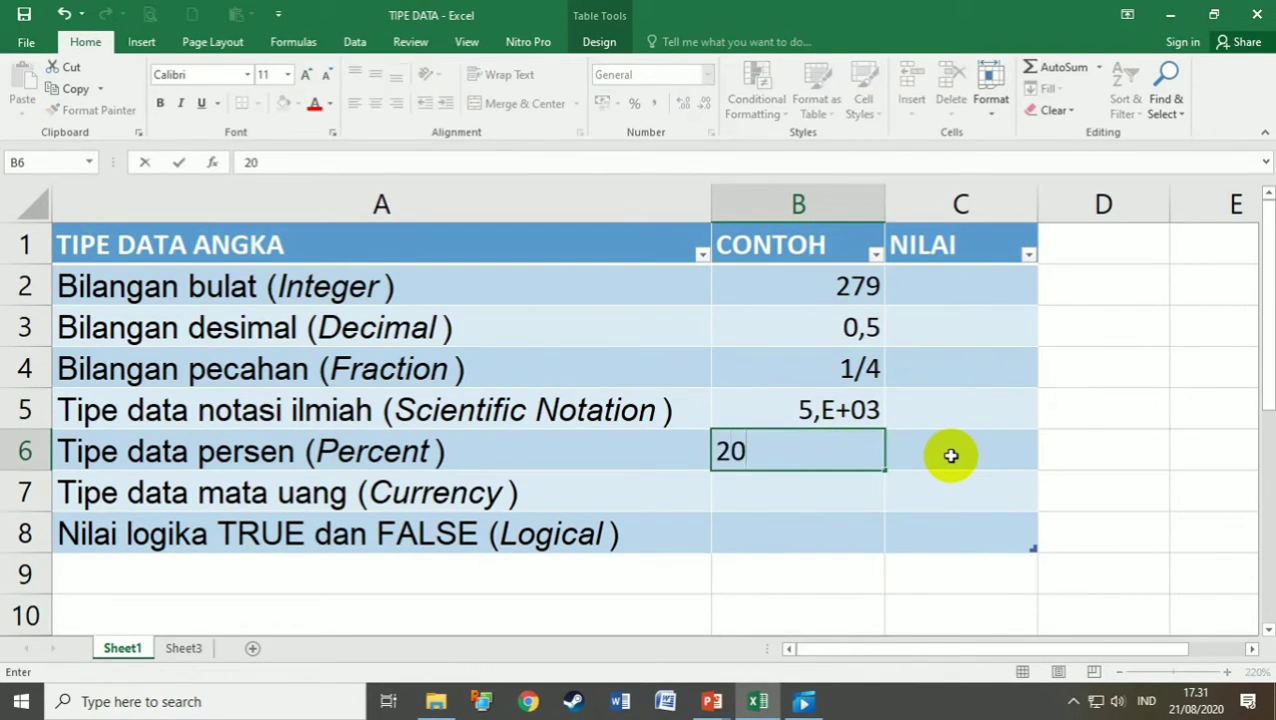
key(Return)
click(837, 445)
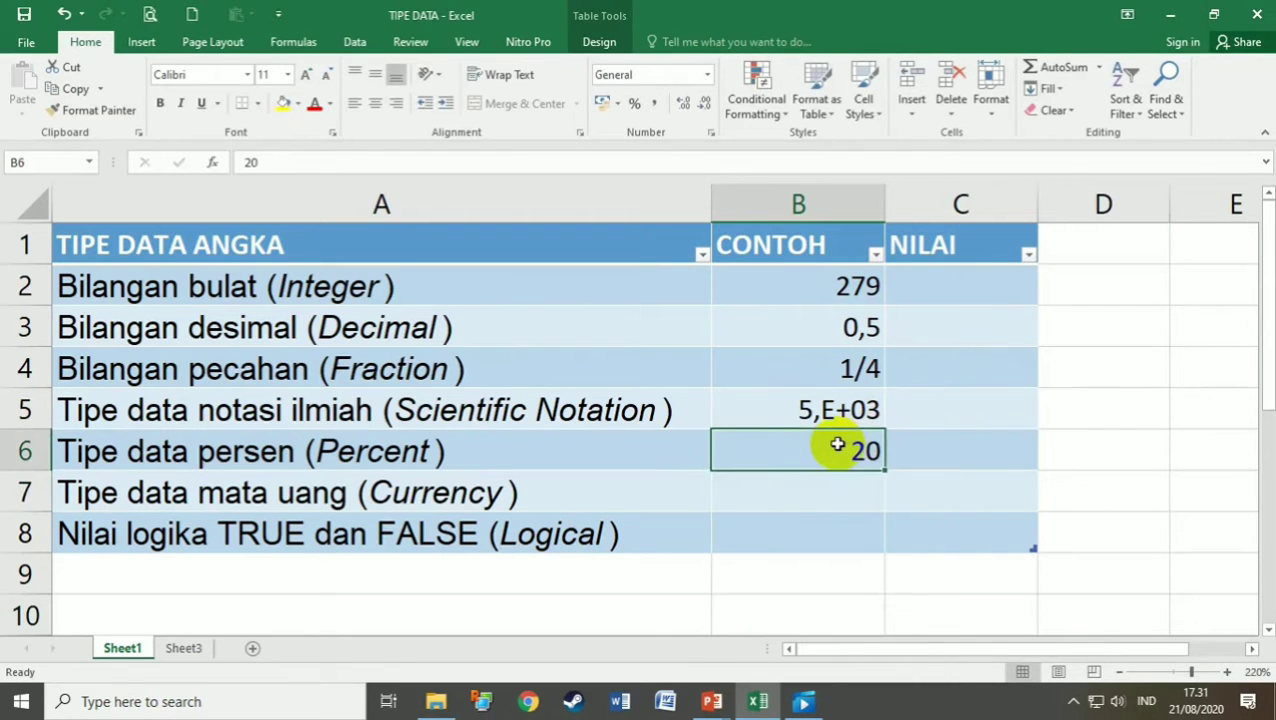
click(708, 75)
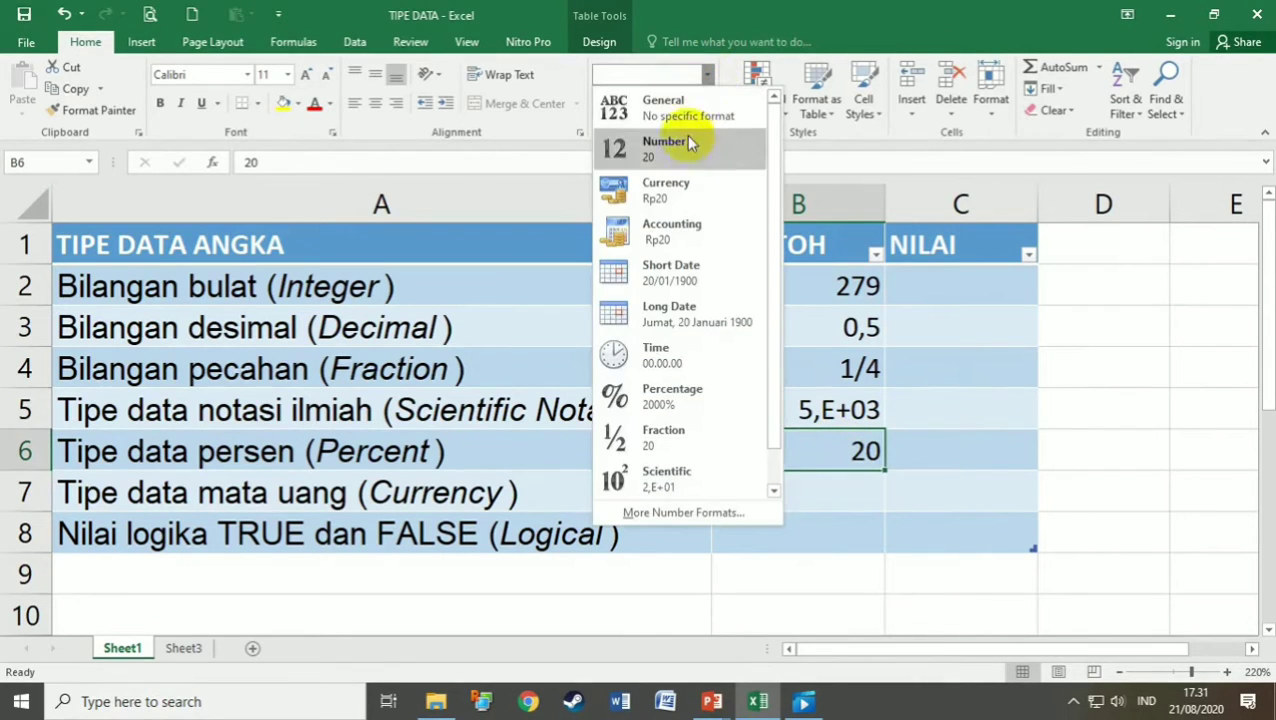
click(657, 399)
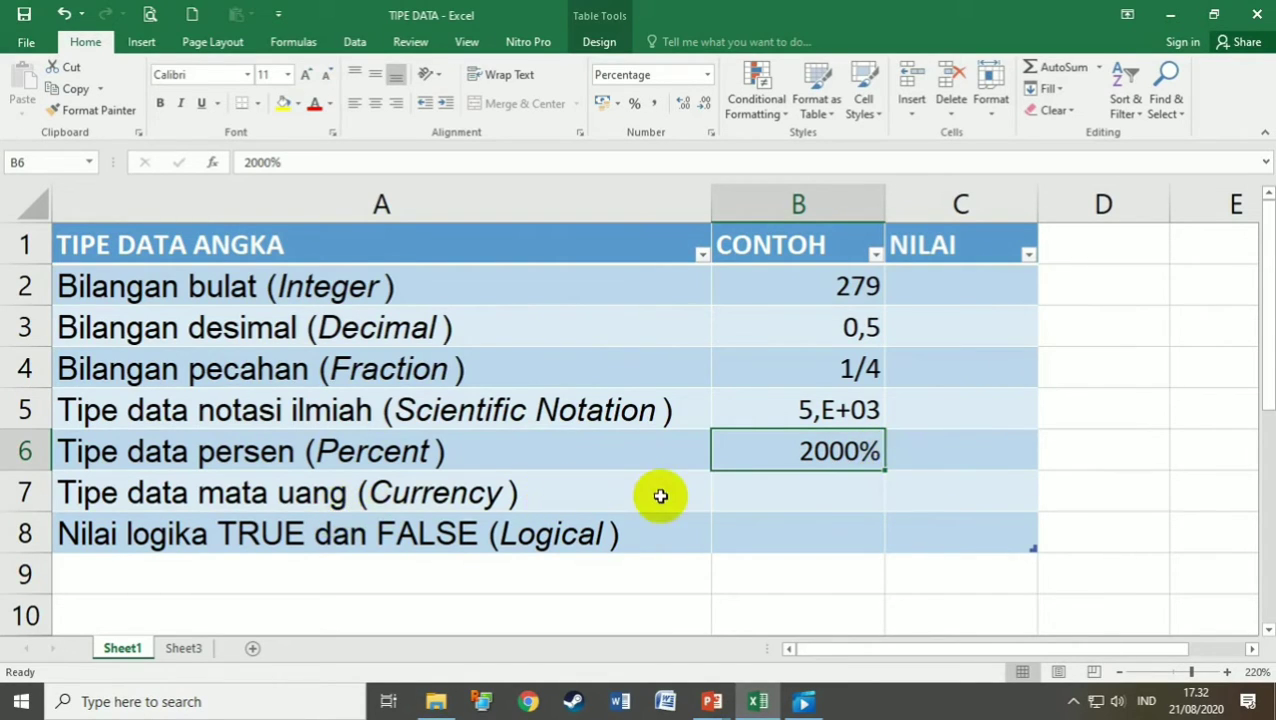
Enter 150000 as the currency example in B7 and apply the Currency number format
click(806, 496)
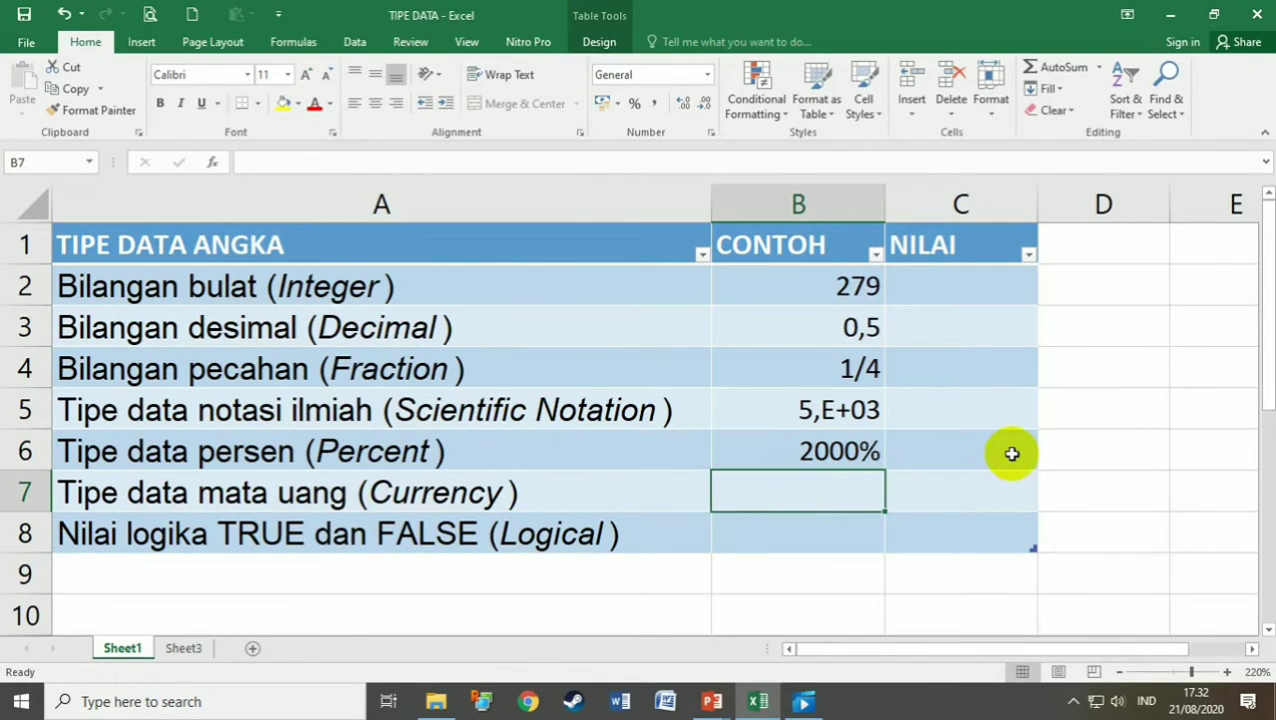
text(1)
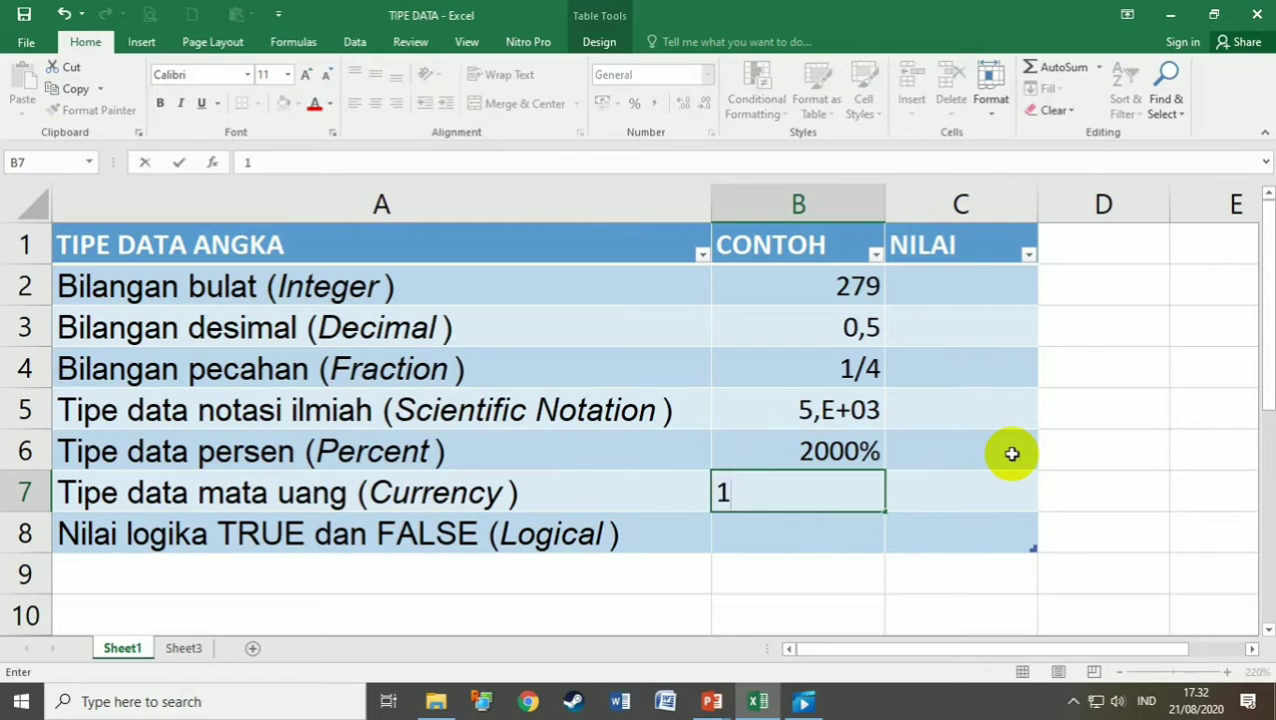
text(50000)
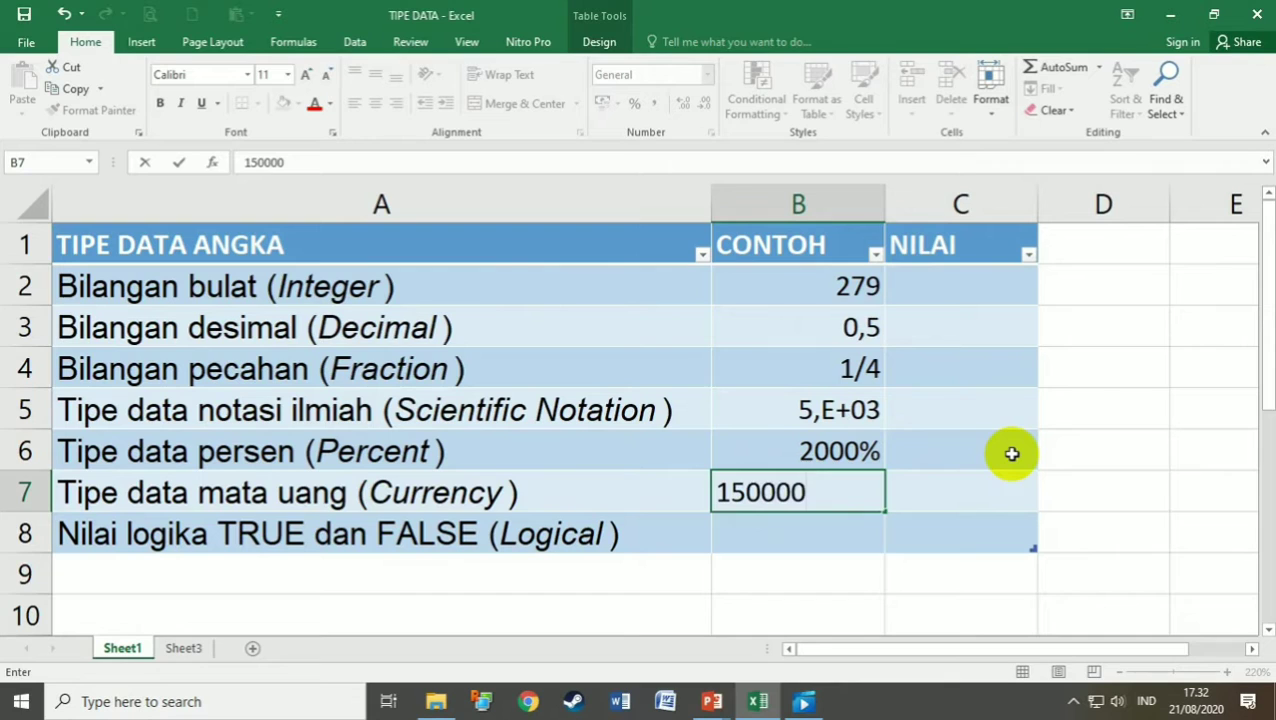
key(Return)
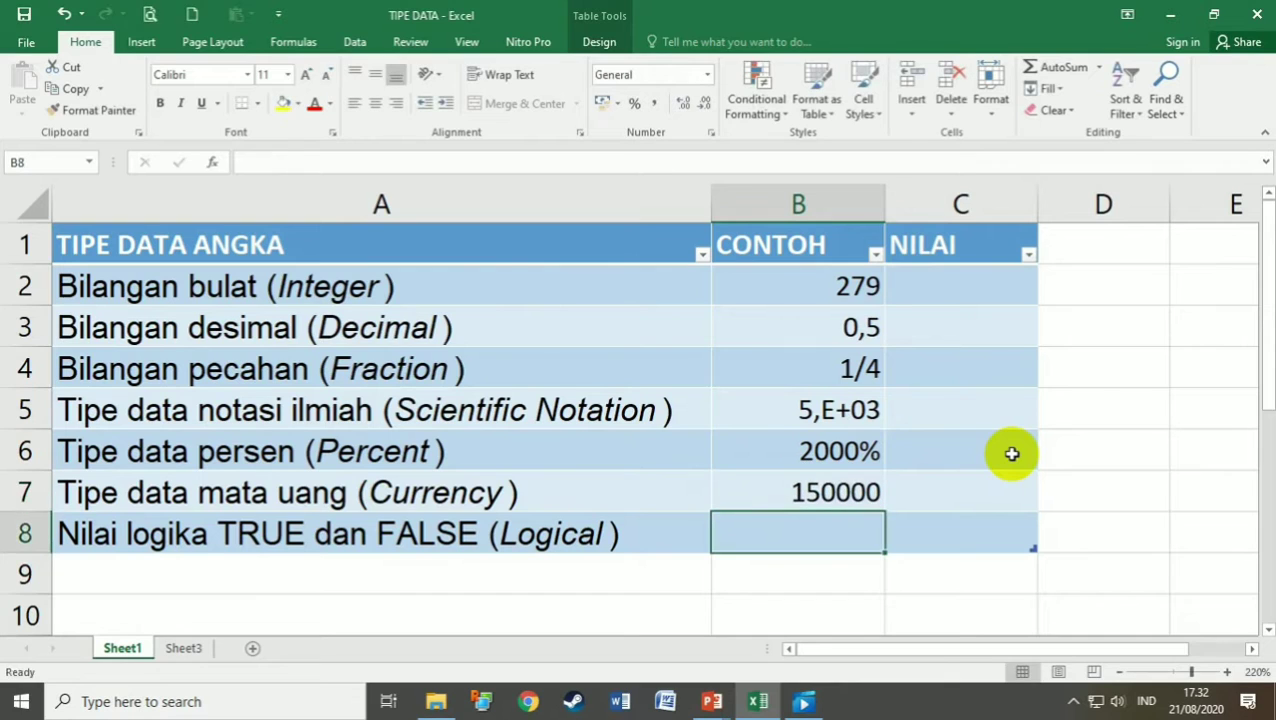
click(848, 487)
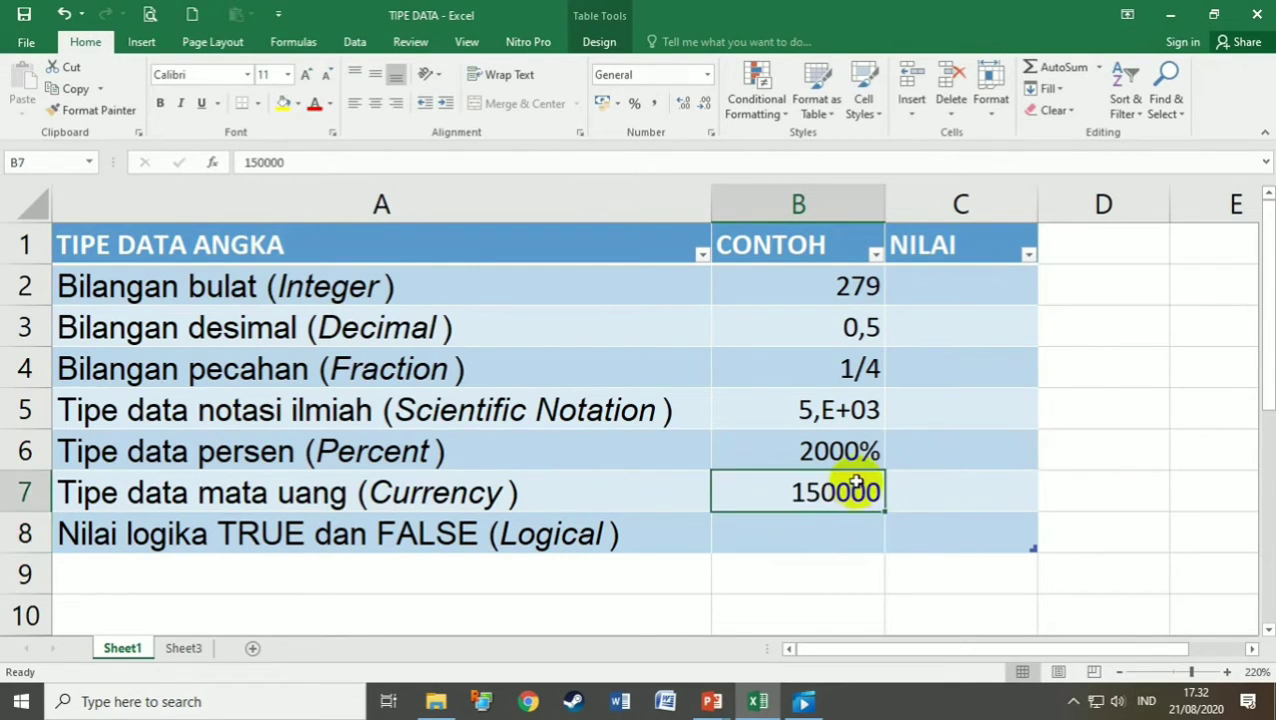
click(706, 76)
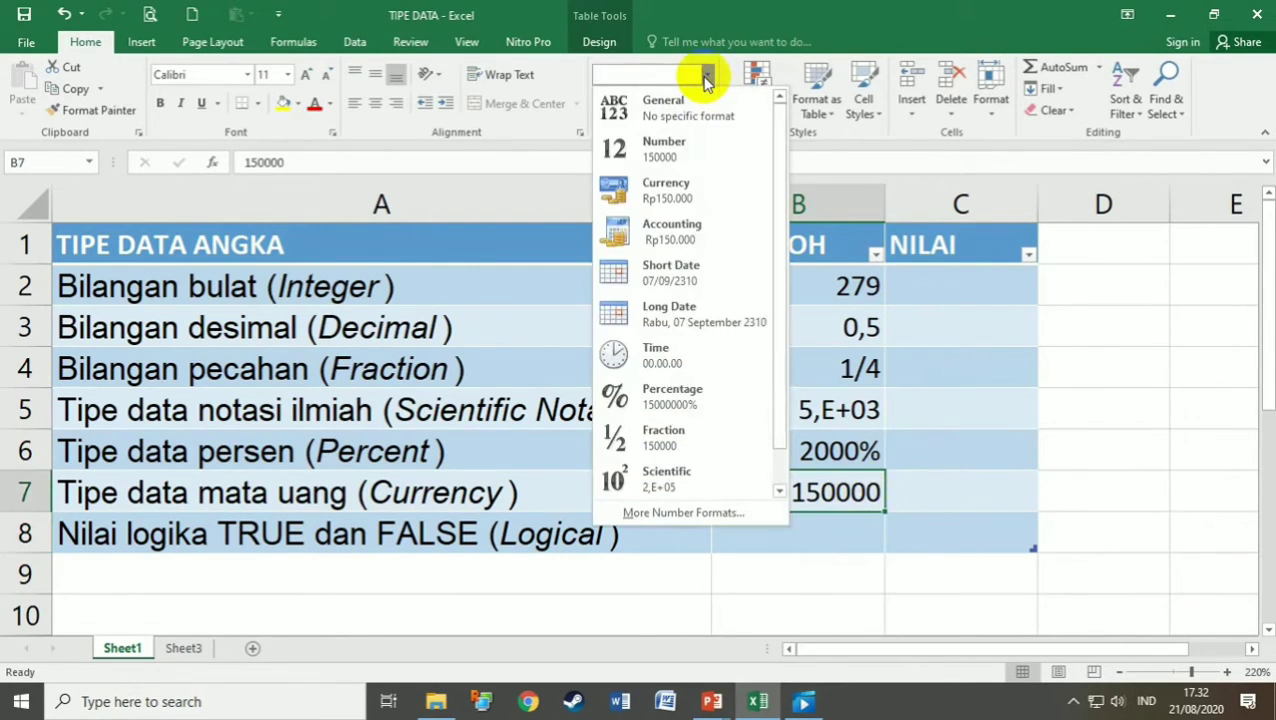
click(692, 194)
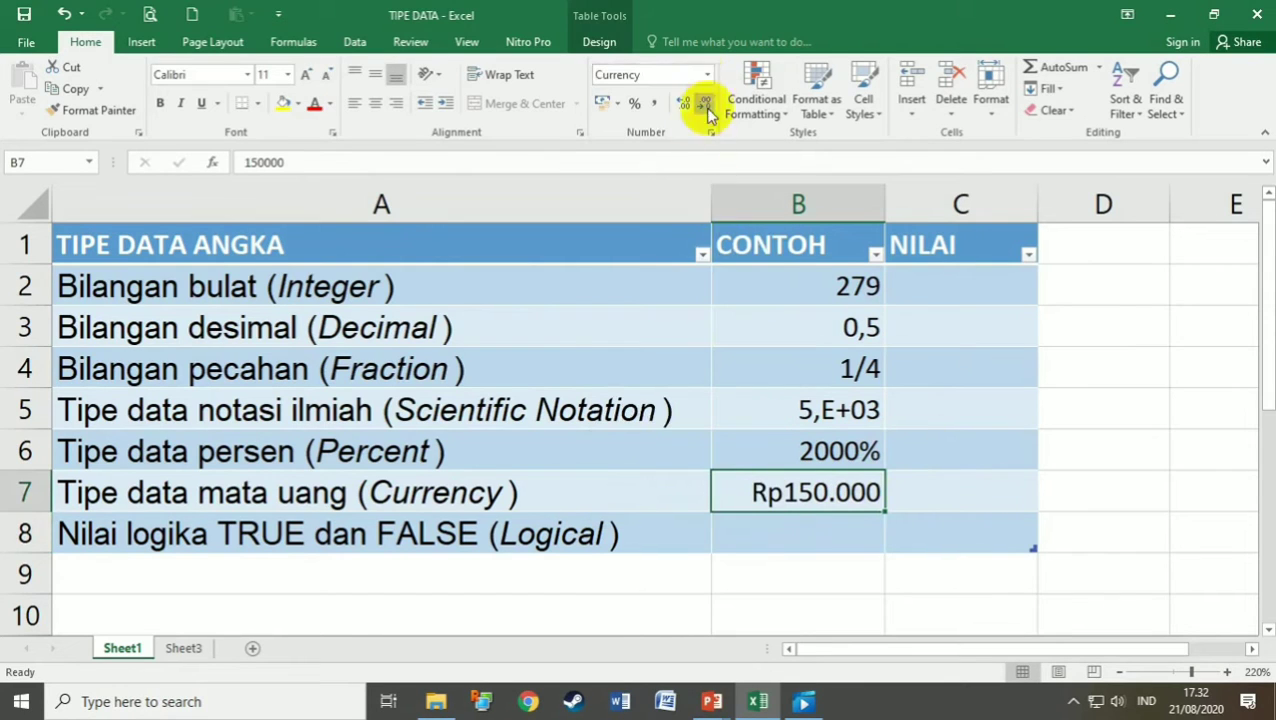
Switch the currency example in B7 to the Accounting format and back to Currency for comparison
click(706, 76)
click(654, 232)
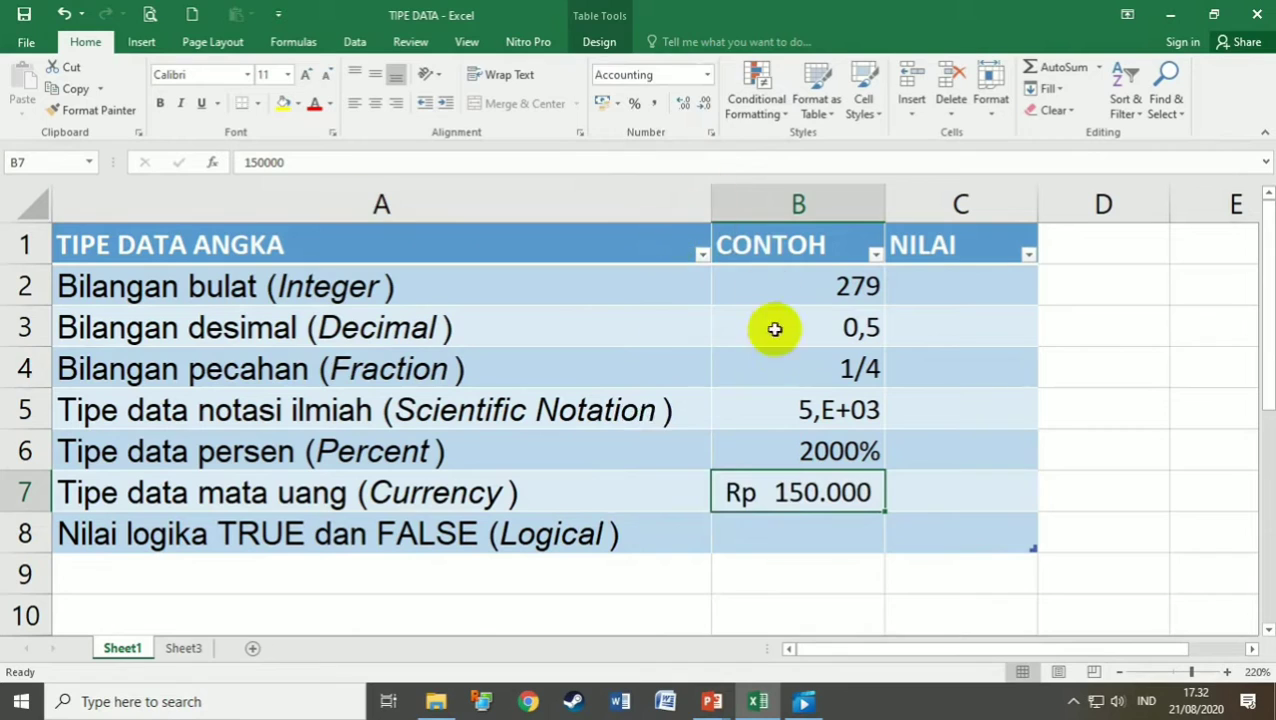
click(702, 76)
click(671, 186)
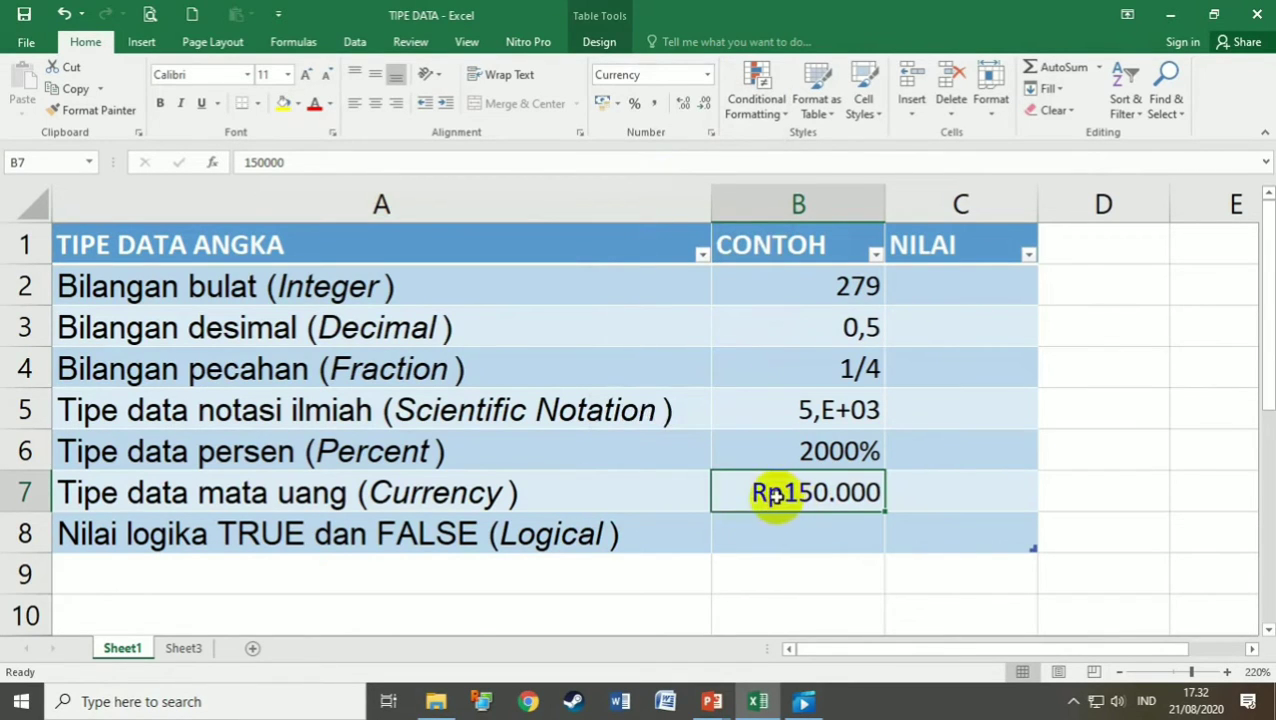
Apply the Accounting number format to B7 and widen column B to about twice its width
click(707, 76)
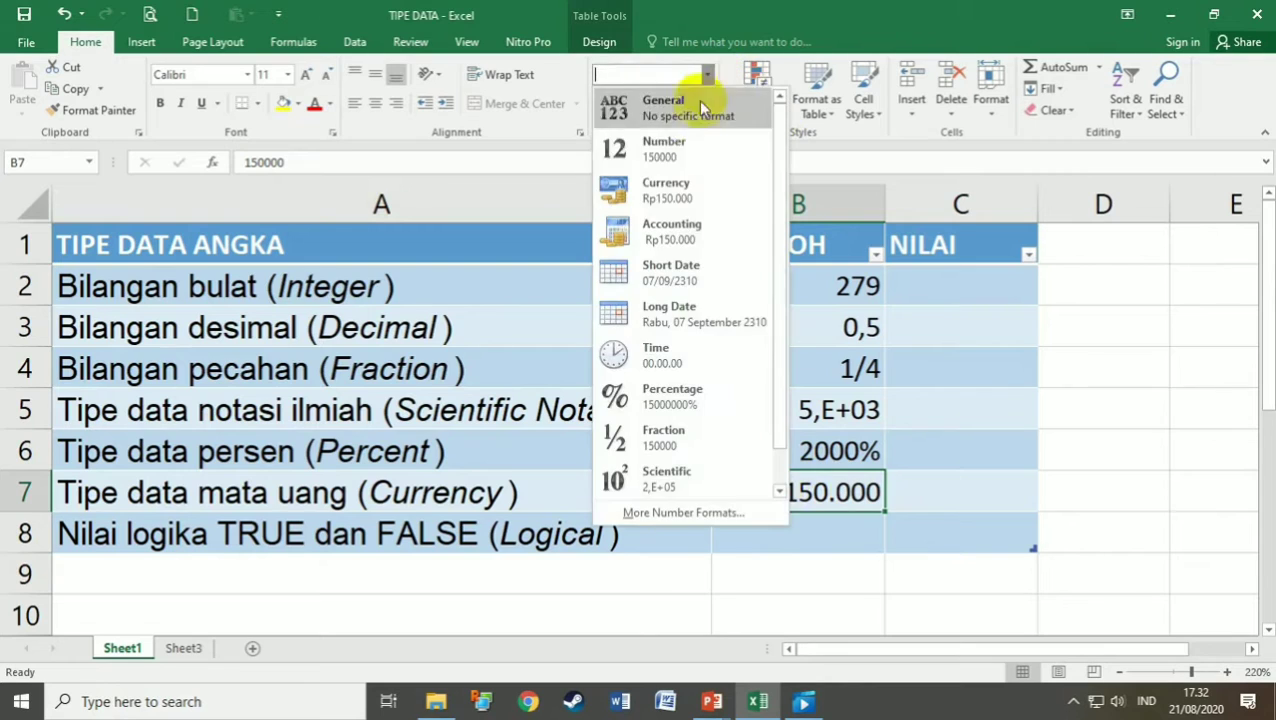
click(652, 230)
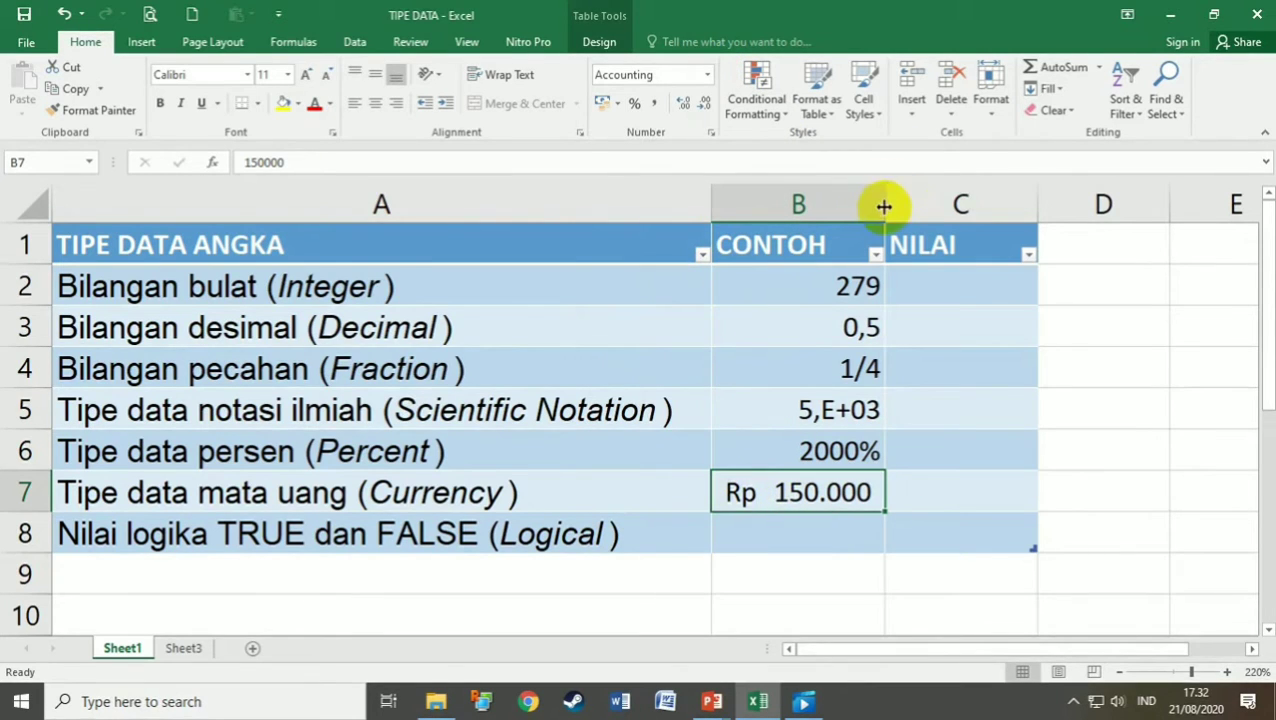
drag(884, 205, 1060, 200)
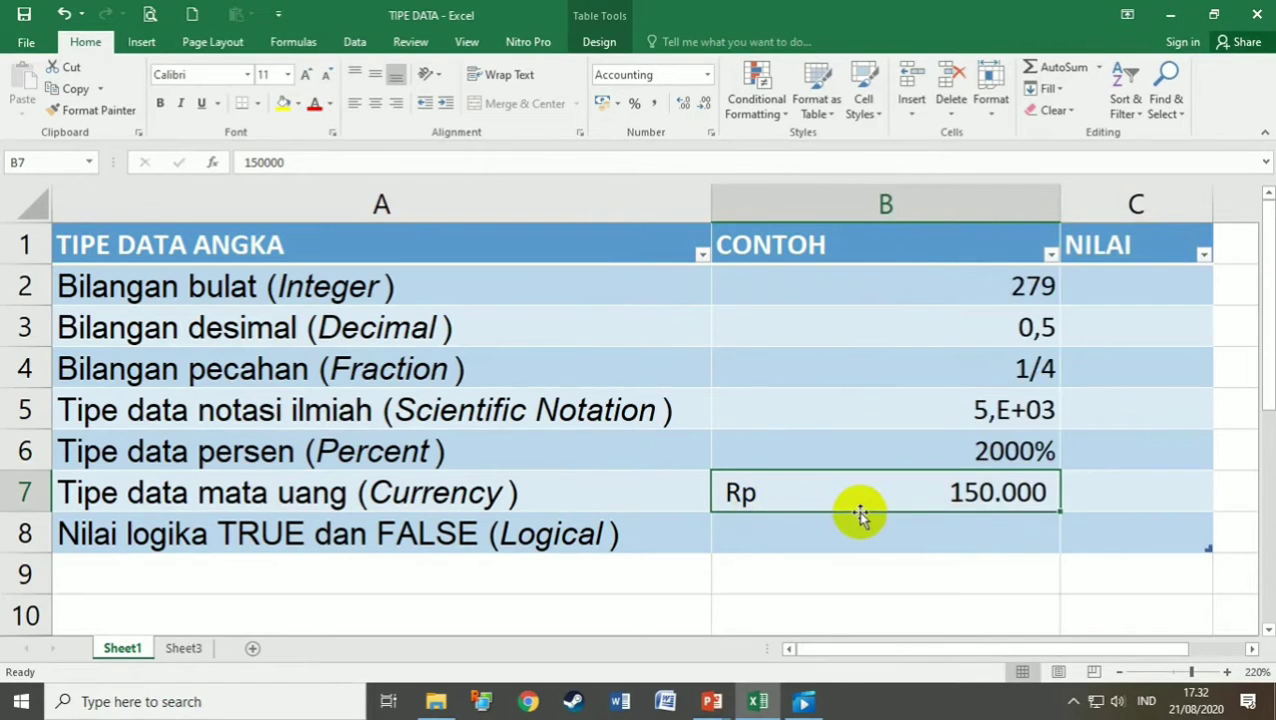
Enter 1500000 in B8 and apply the Accounting number format
scroll(920, 486, down, 1)
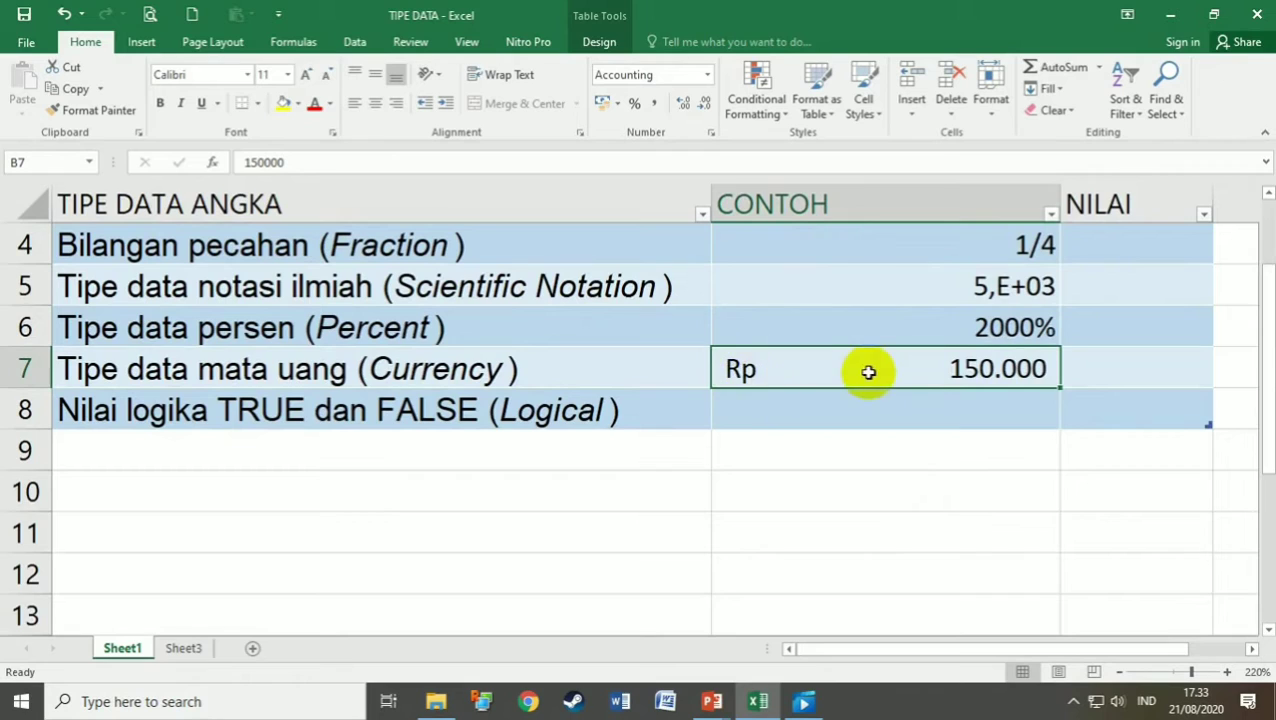
click(895, 403)
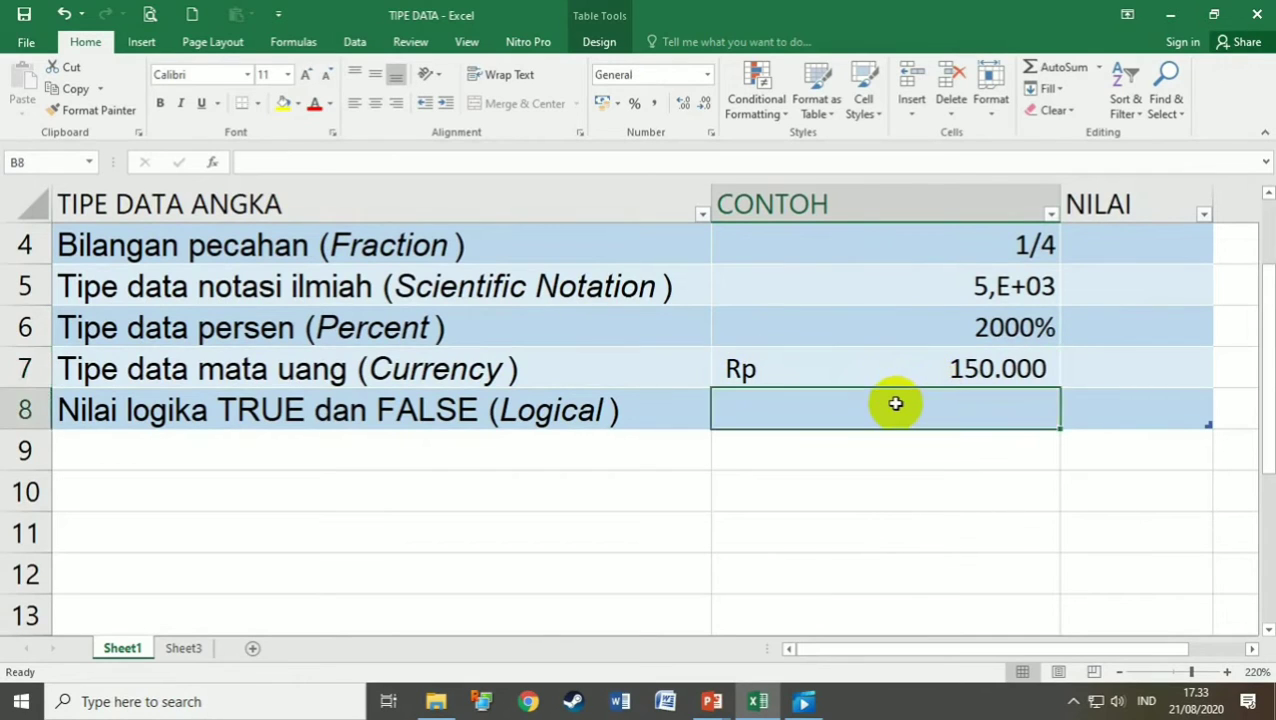
text(1500)
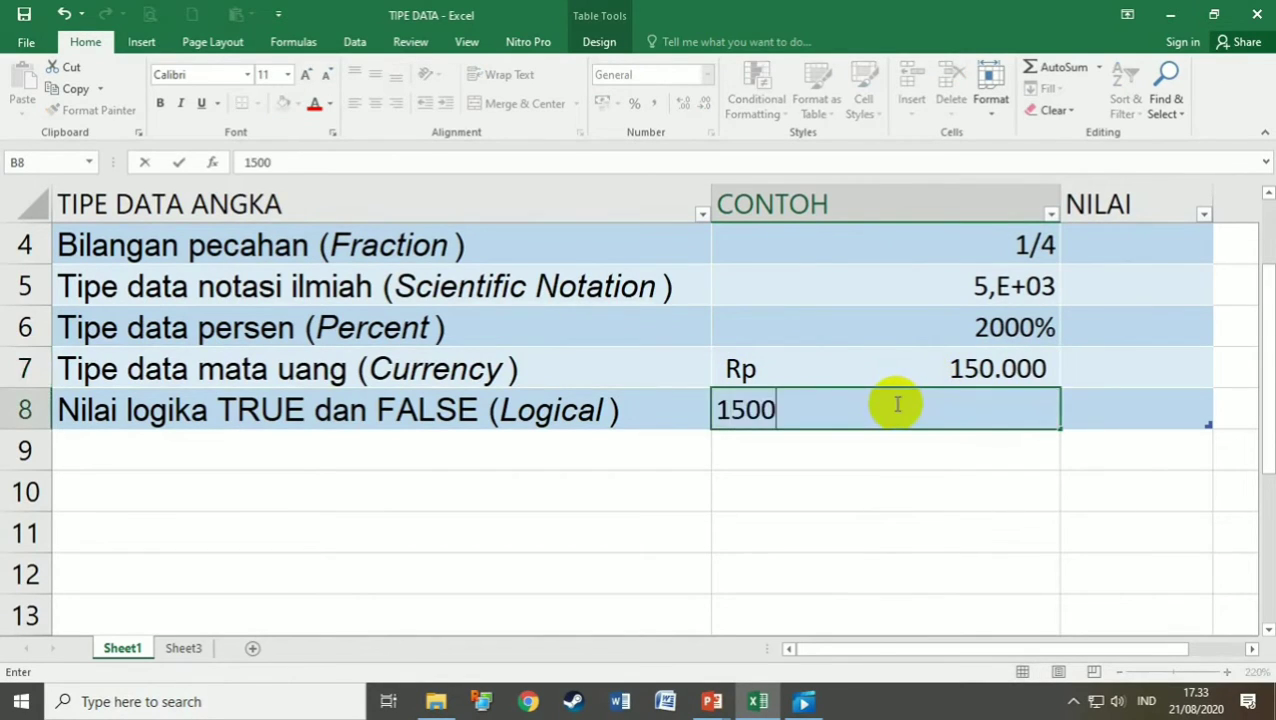
text(000)
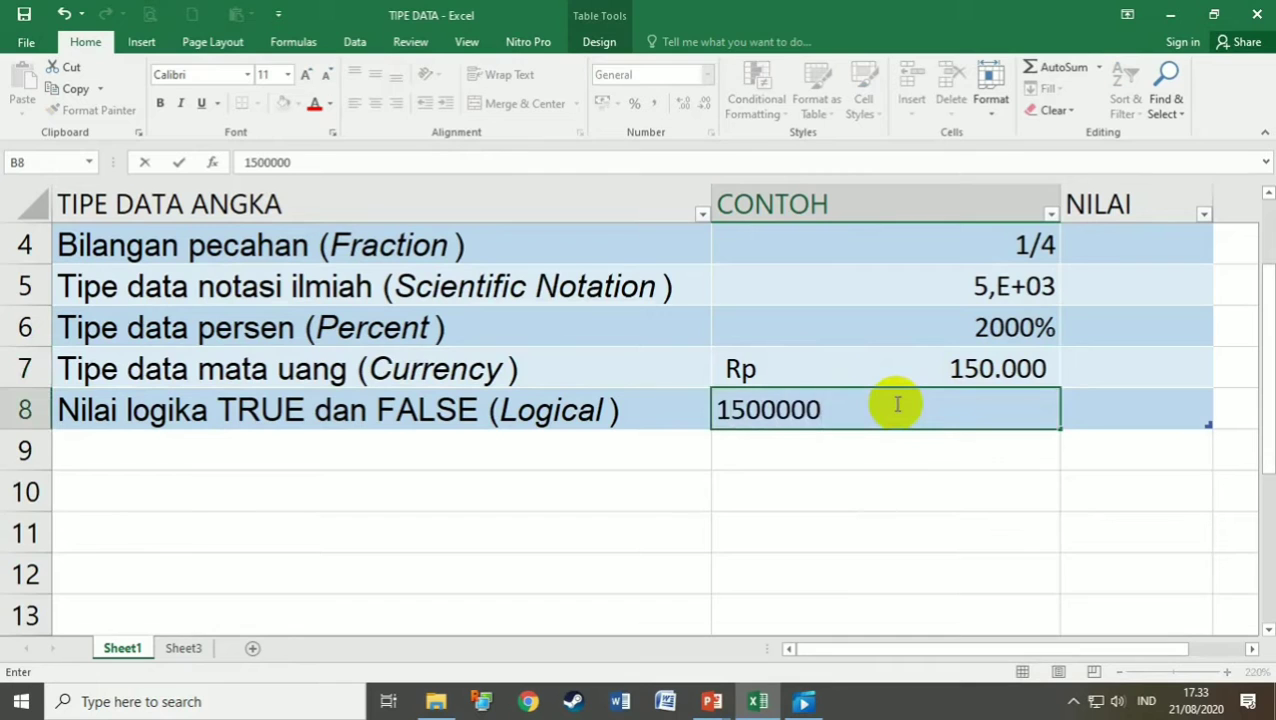
key(Return)
click(895, 405)
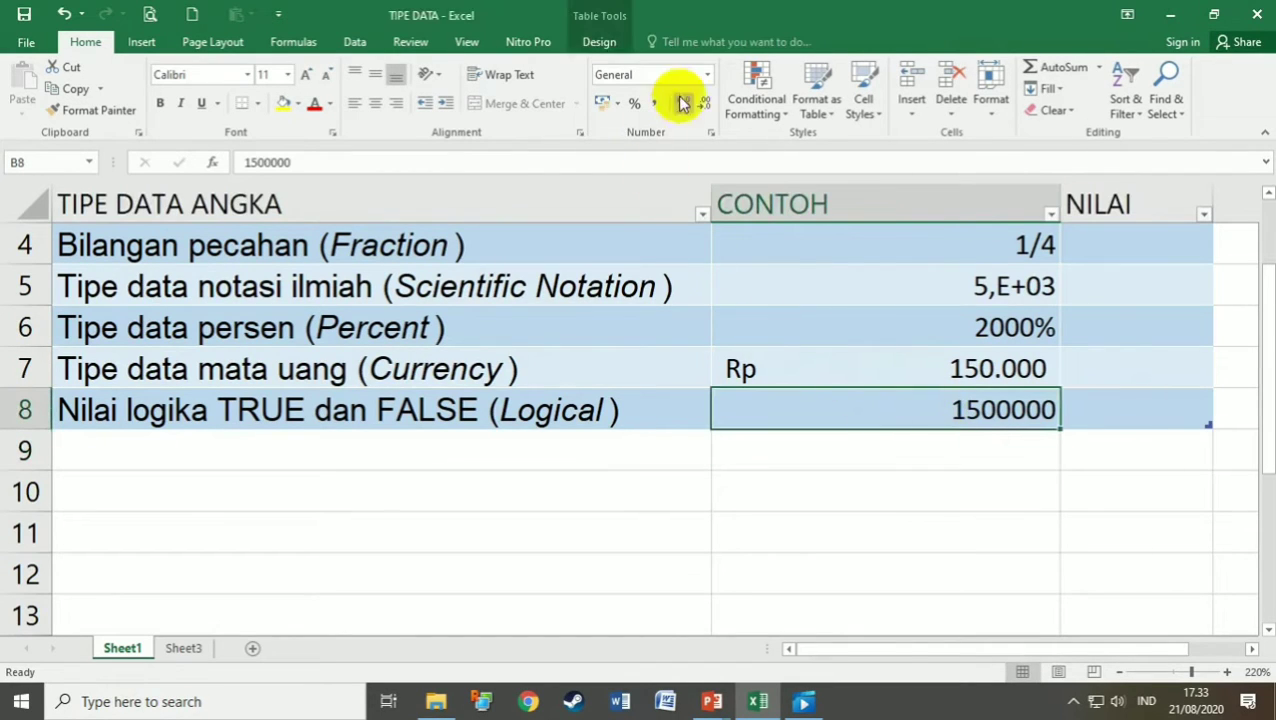
click(707, 74)
click(690, 228)
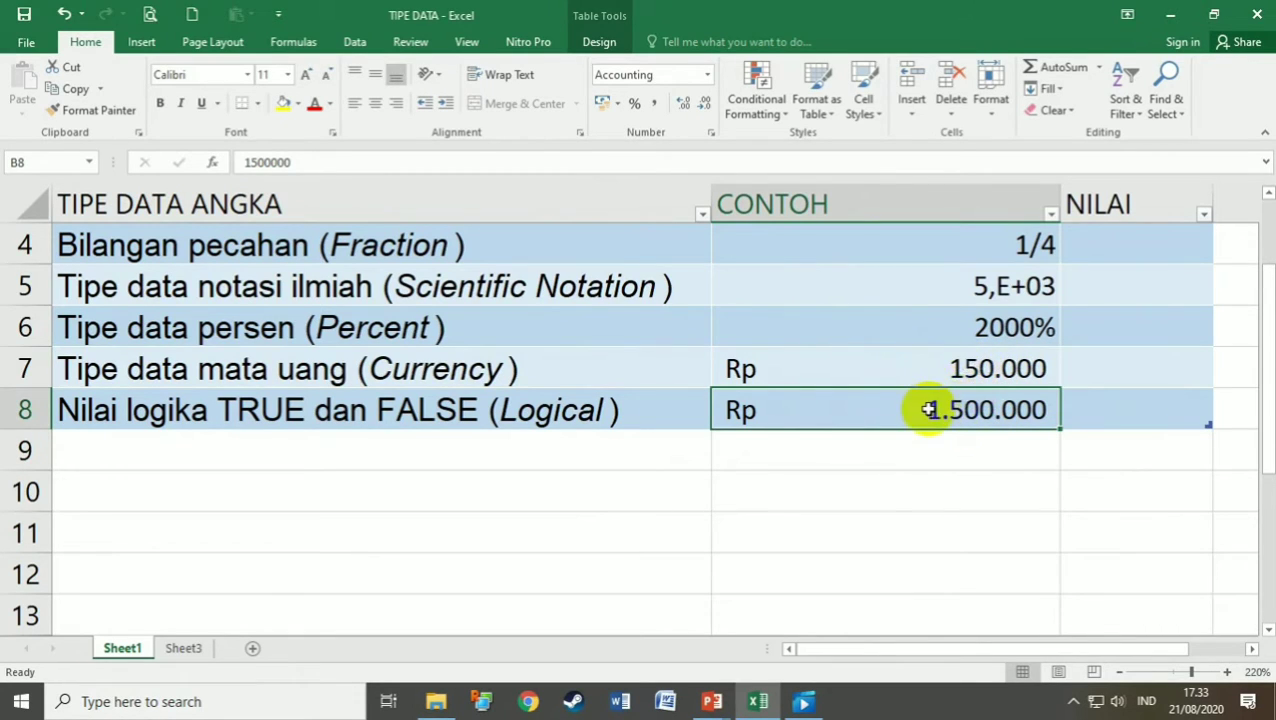
Switch cells B7:B8 to the Currency format and back to Accounting for comparison
drag(891, 365, 891, 395)
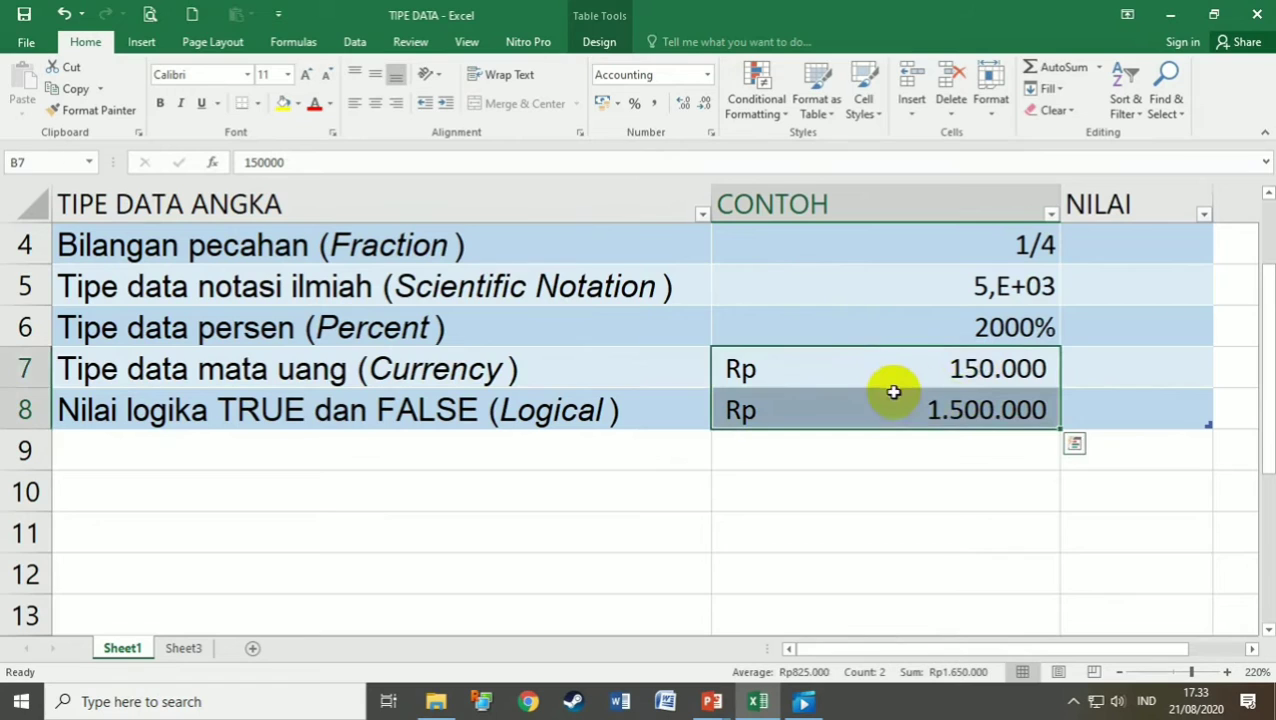
click(705, 75)
click(680, 190)
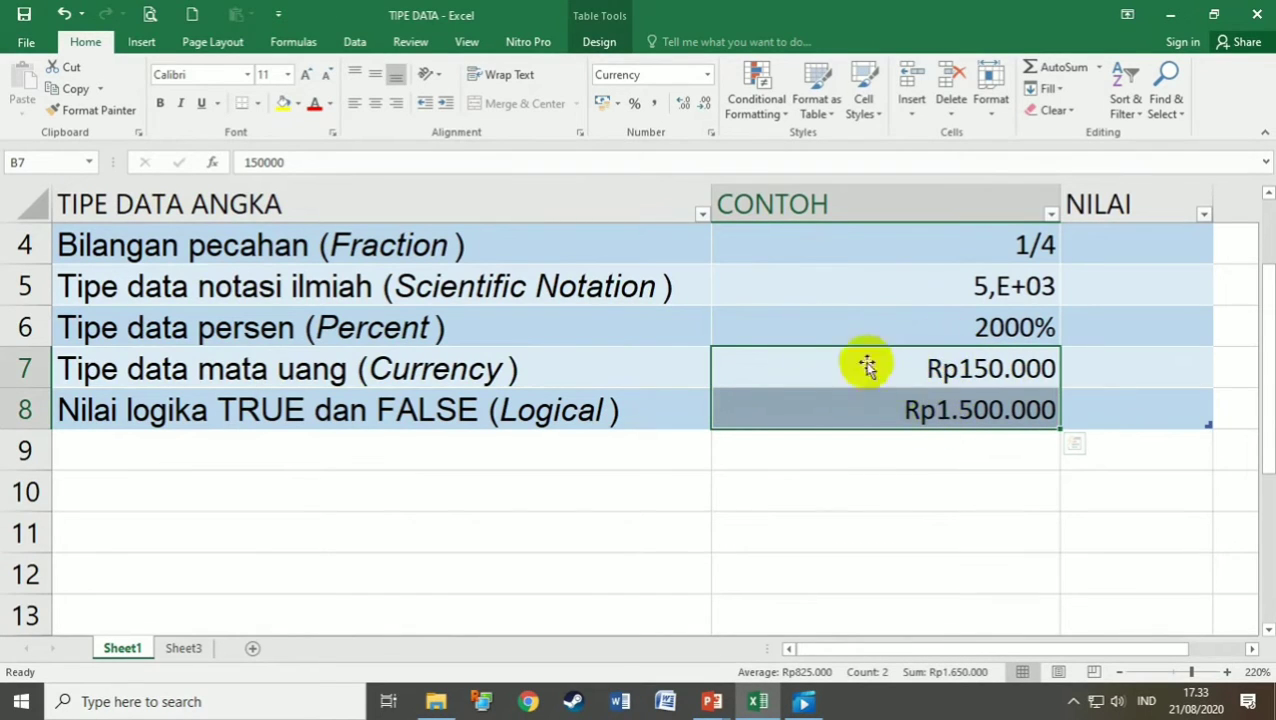
click(707, 74)
click(666, 230)
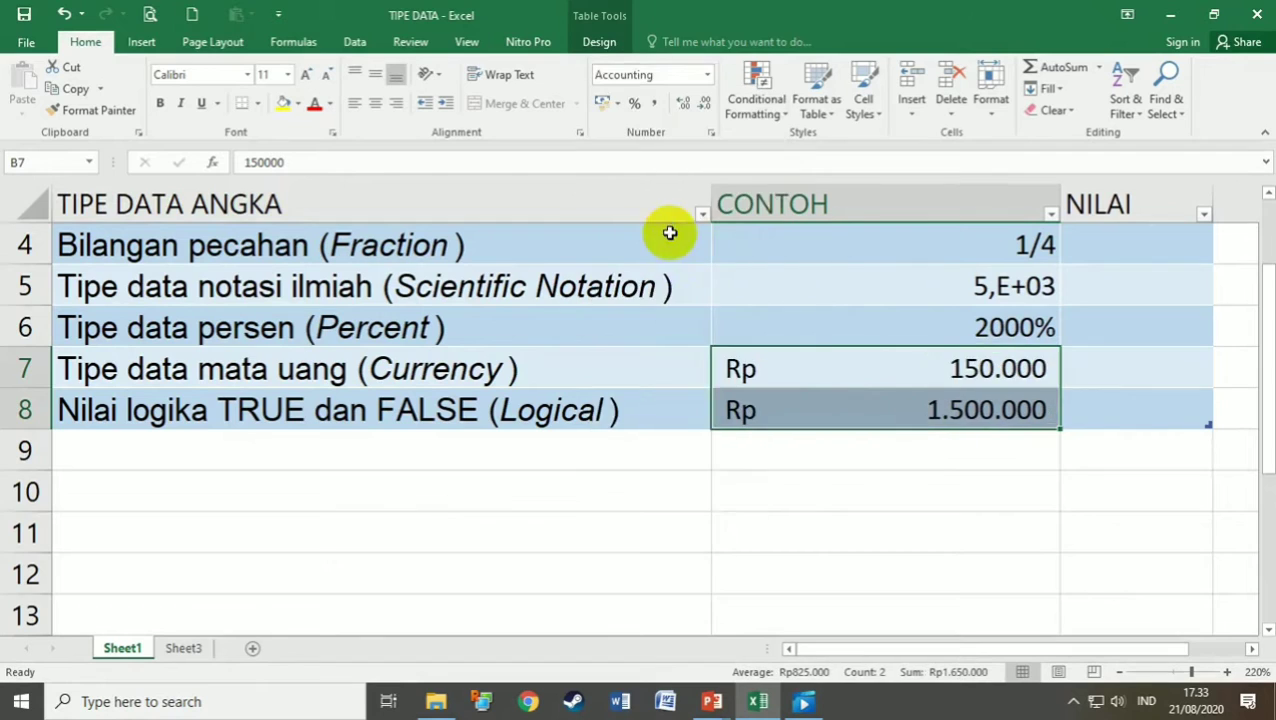
Reset B8 to the General format and enter TRUE as the logical example
scroll(1054, 413, up, 1)
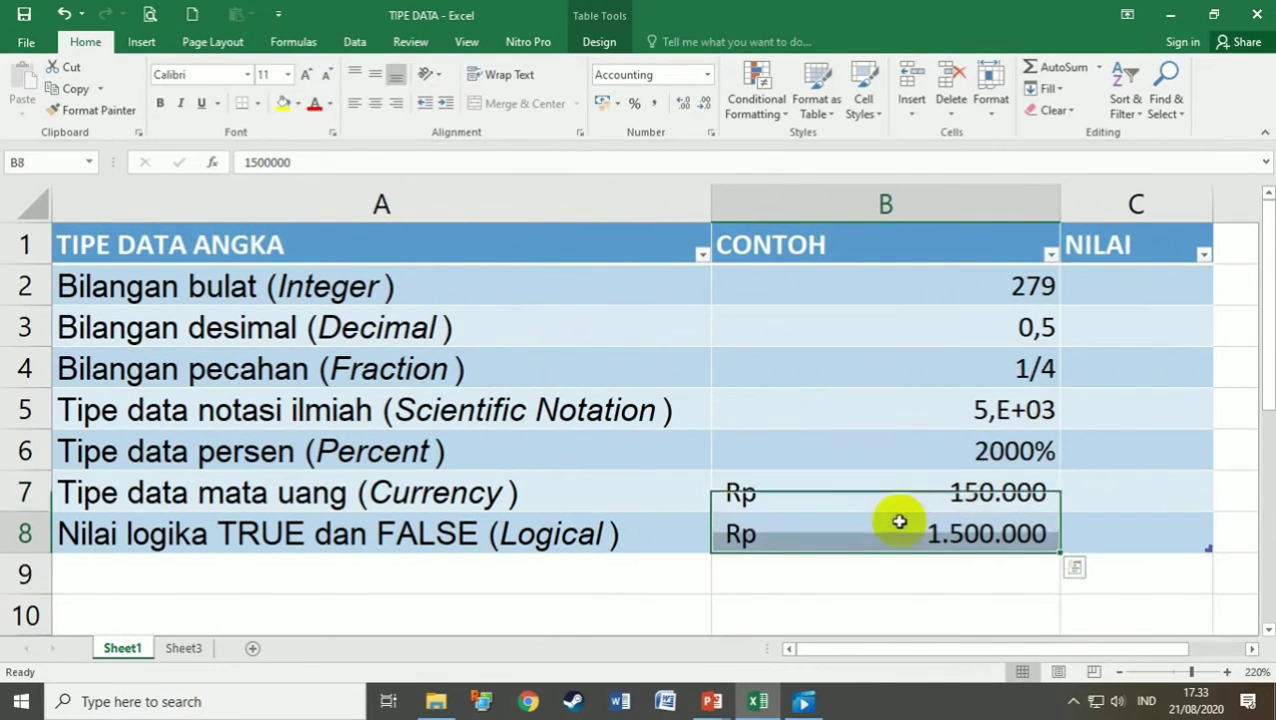
click(900, 521)
click(706, 76)
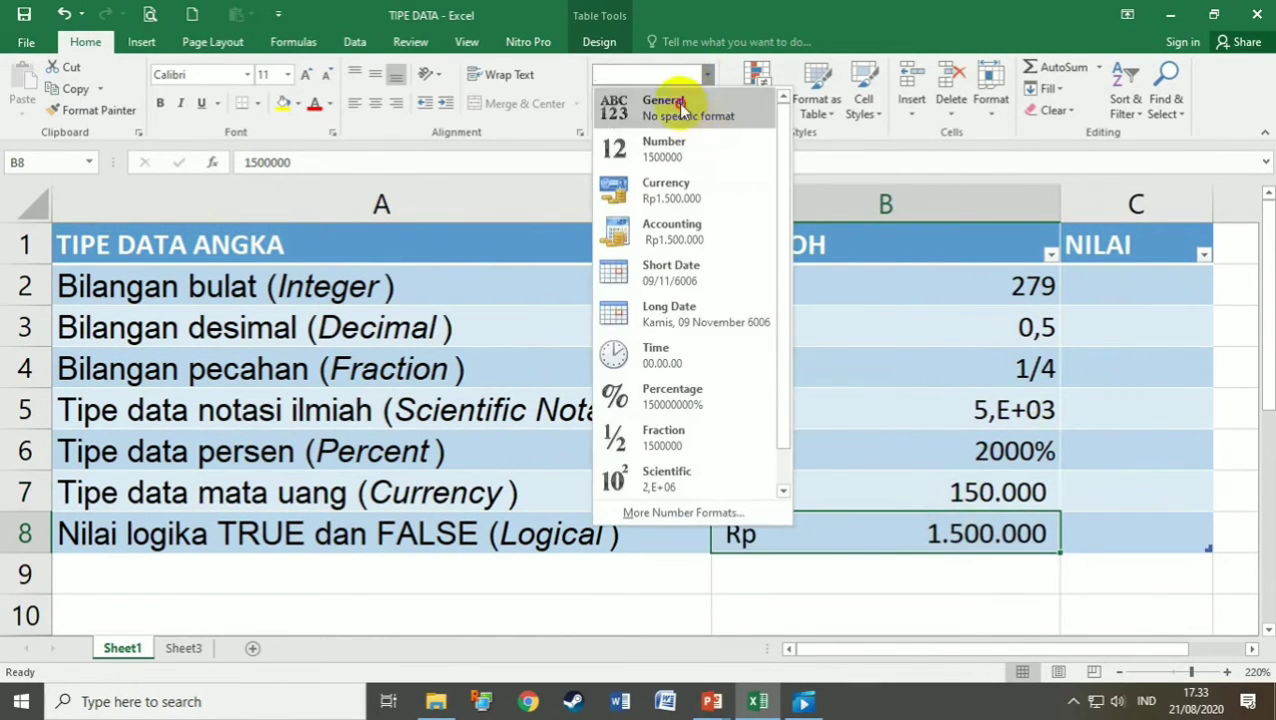
click(655, 100)
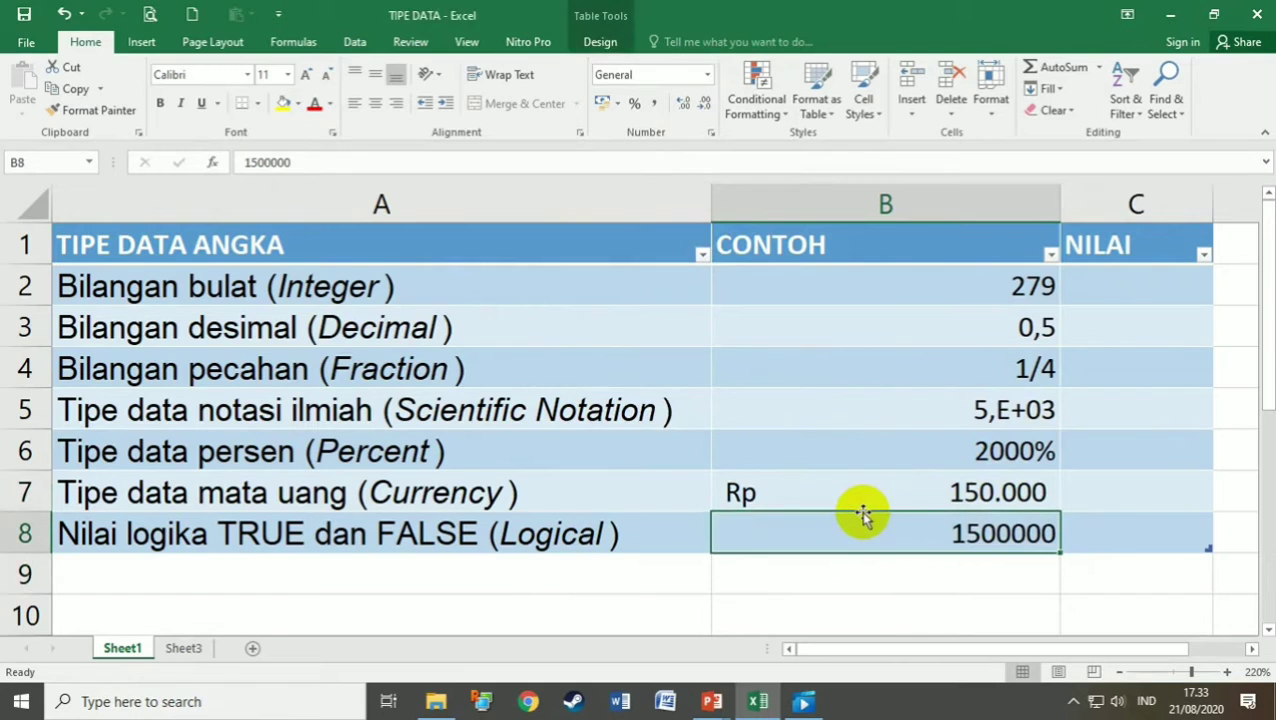
text(true)
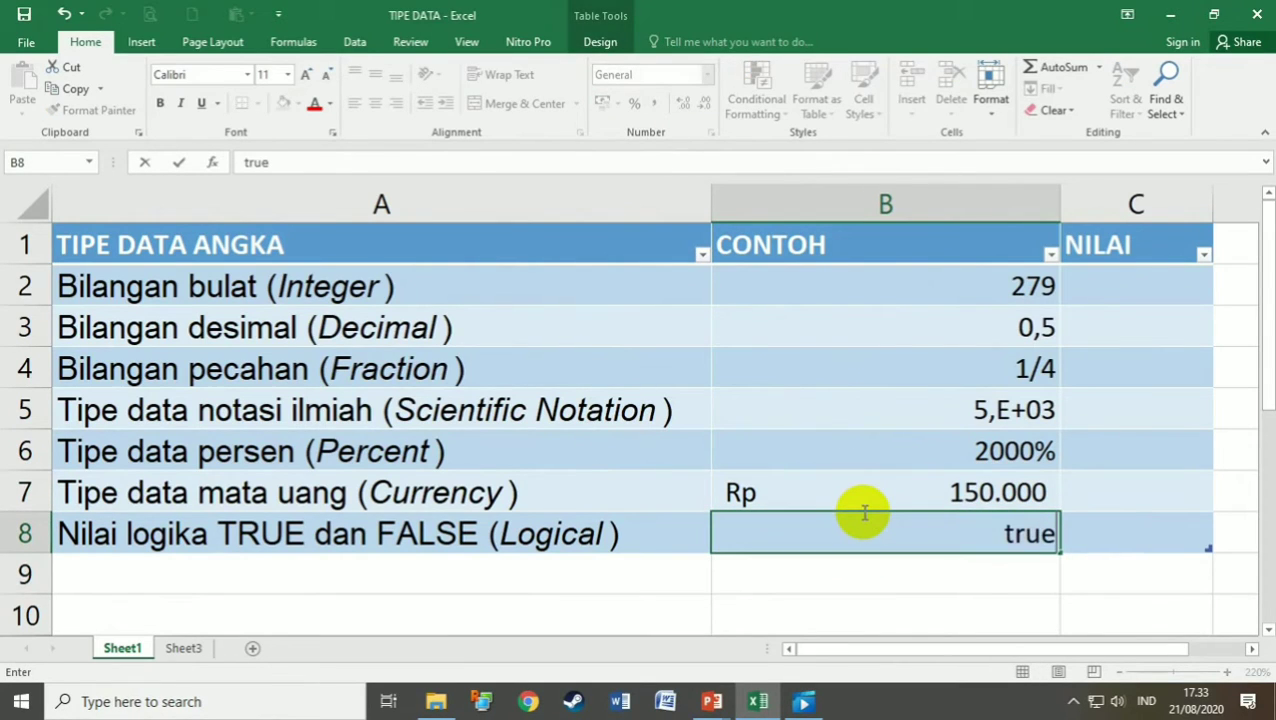
key(Return)
click(862, 512)
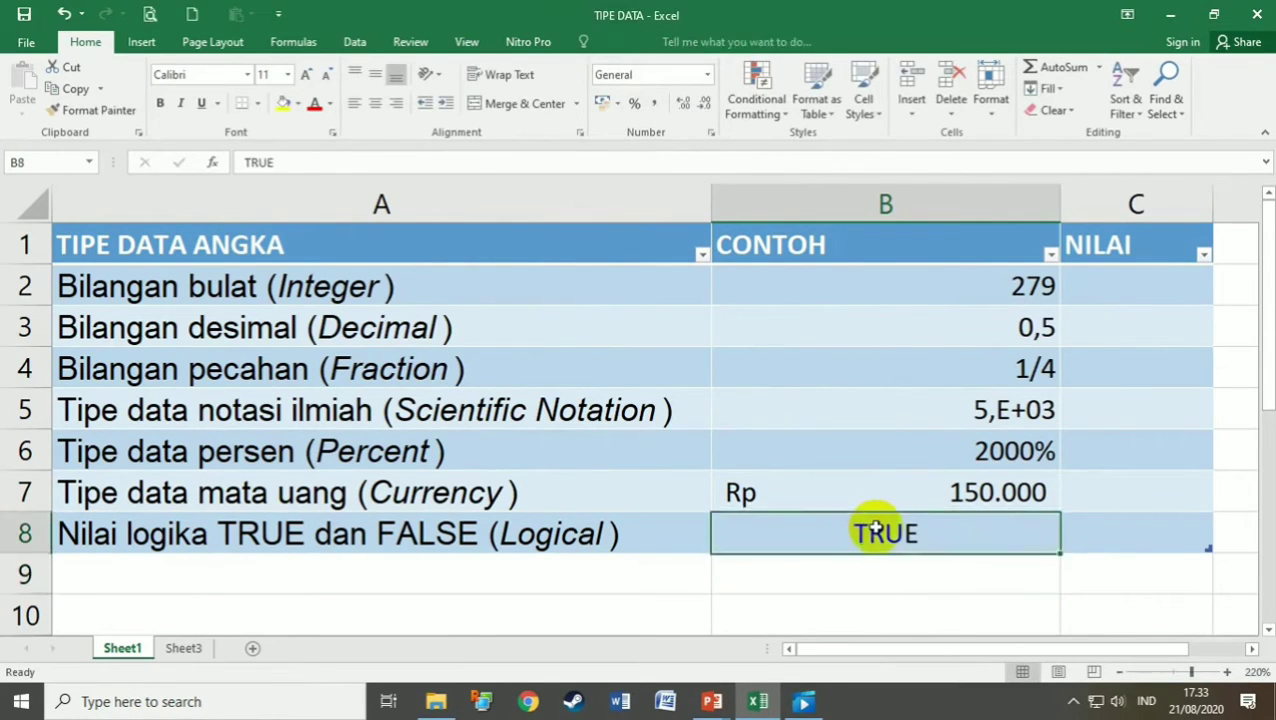
Replace the logical example in B8 with FALSE, and set it back to TRUE
text(false)
key(Return)
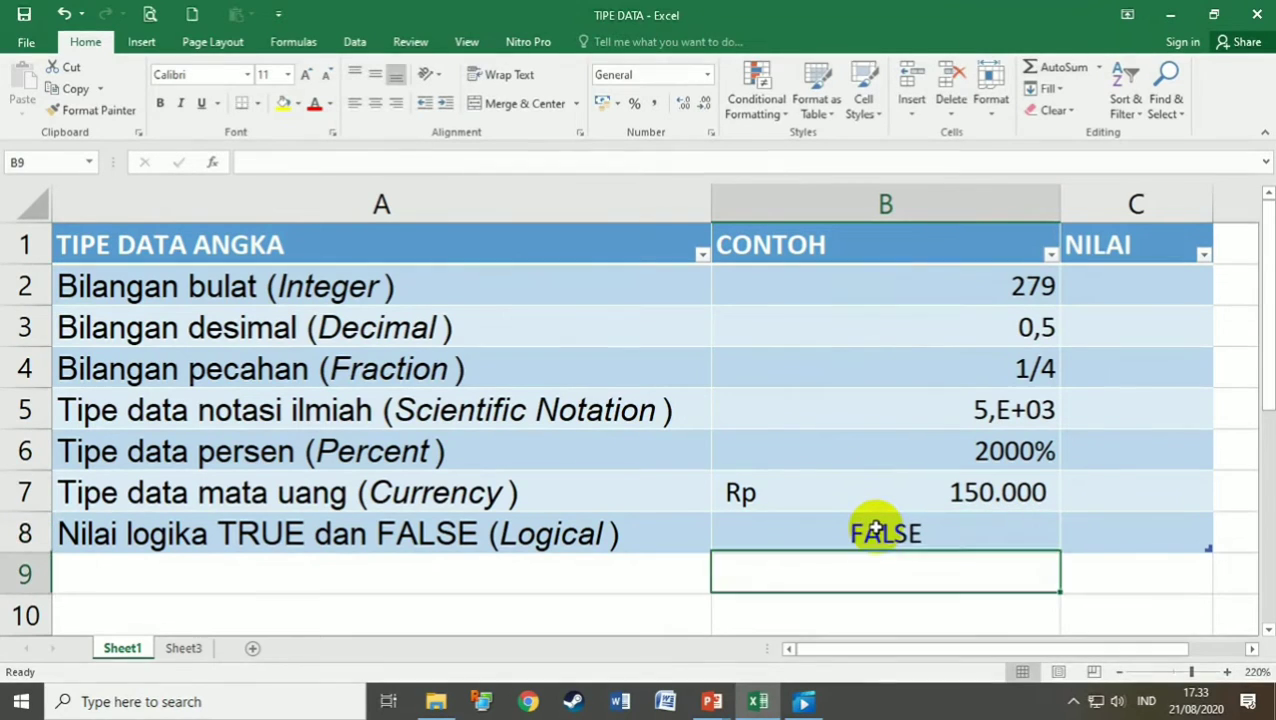
click(875, 530)
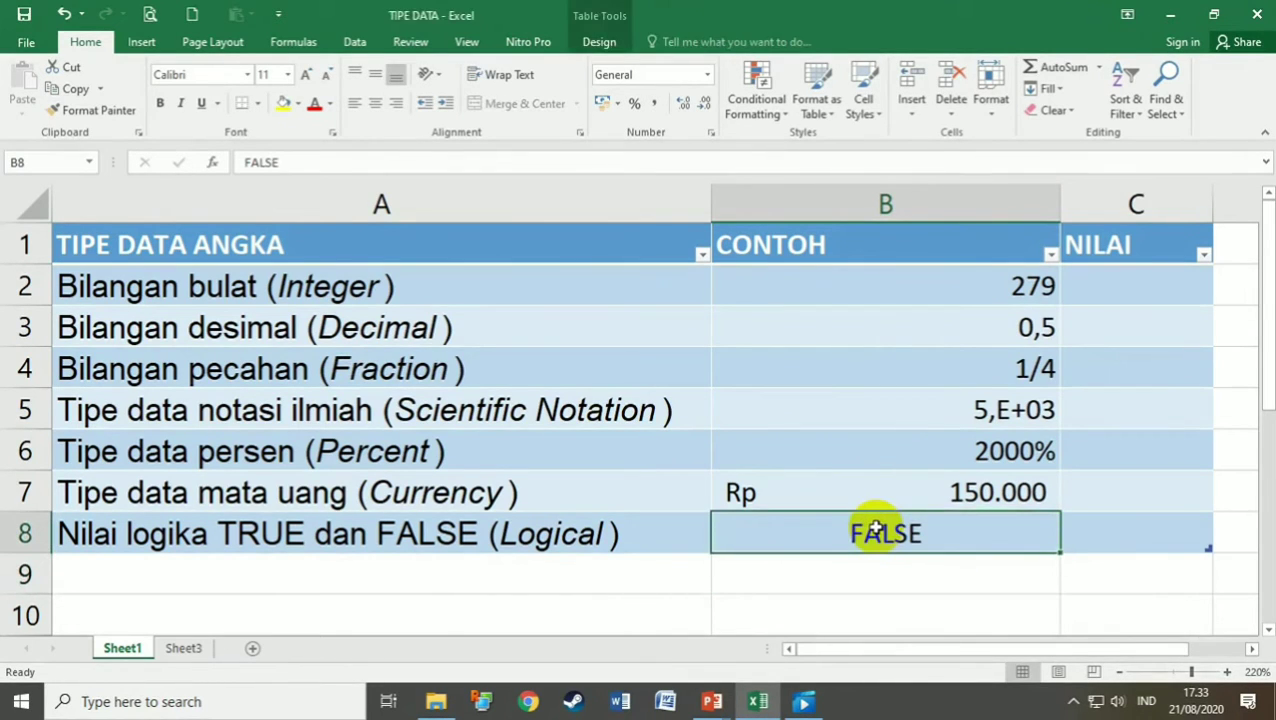
text(true)
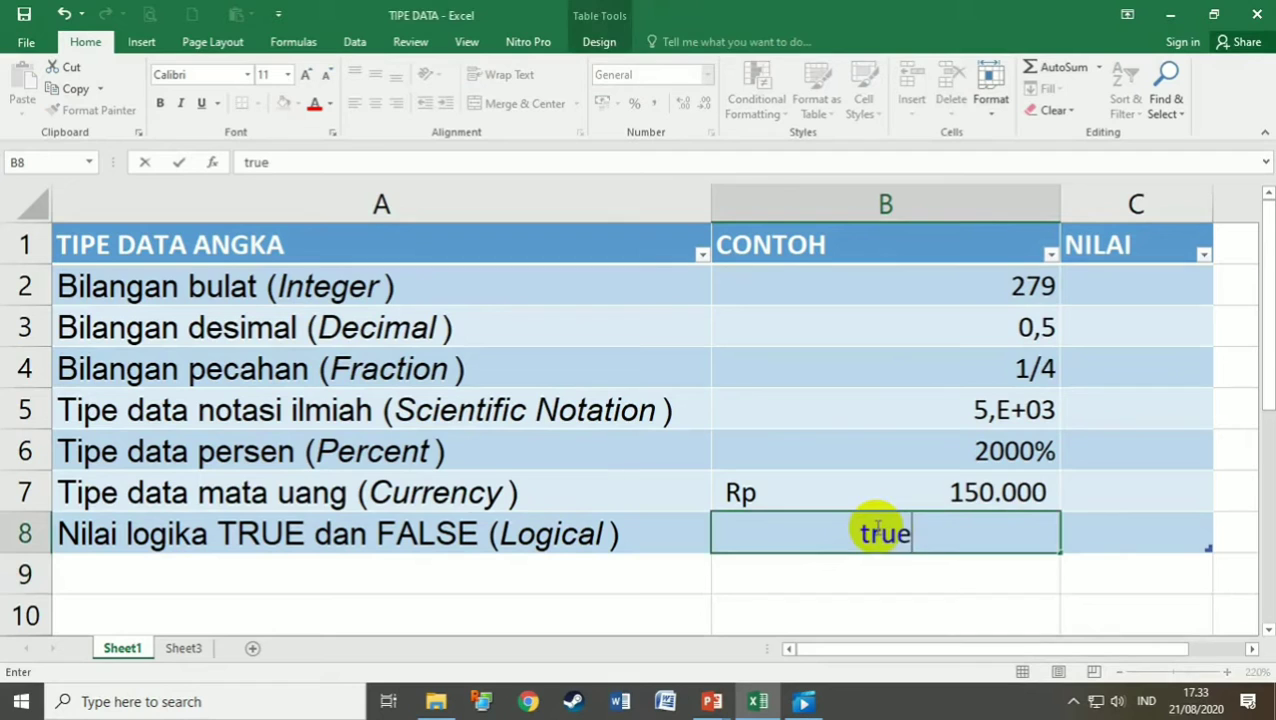
key(Return)
click(876, 530)
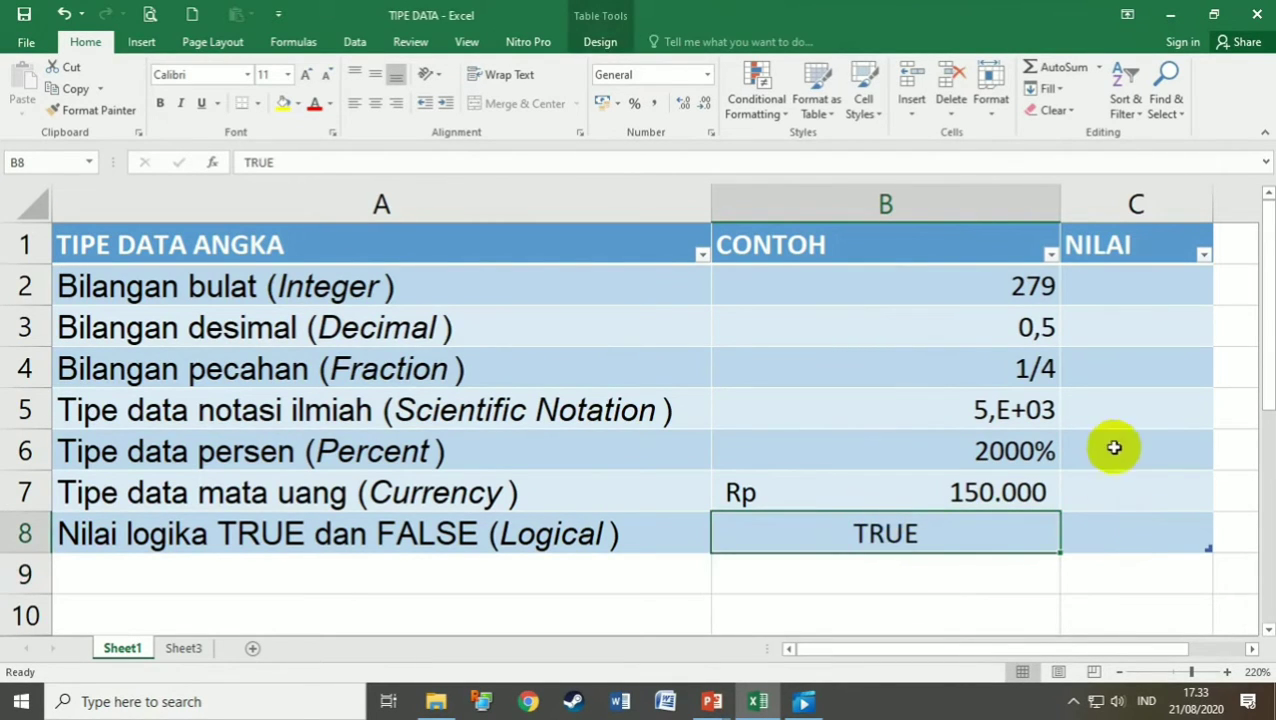
Fill the NILAI column with a formula starting in C2 that references the CONTOH value of the same row
click(1131, 288)
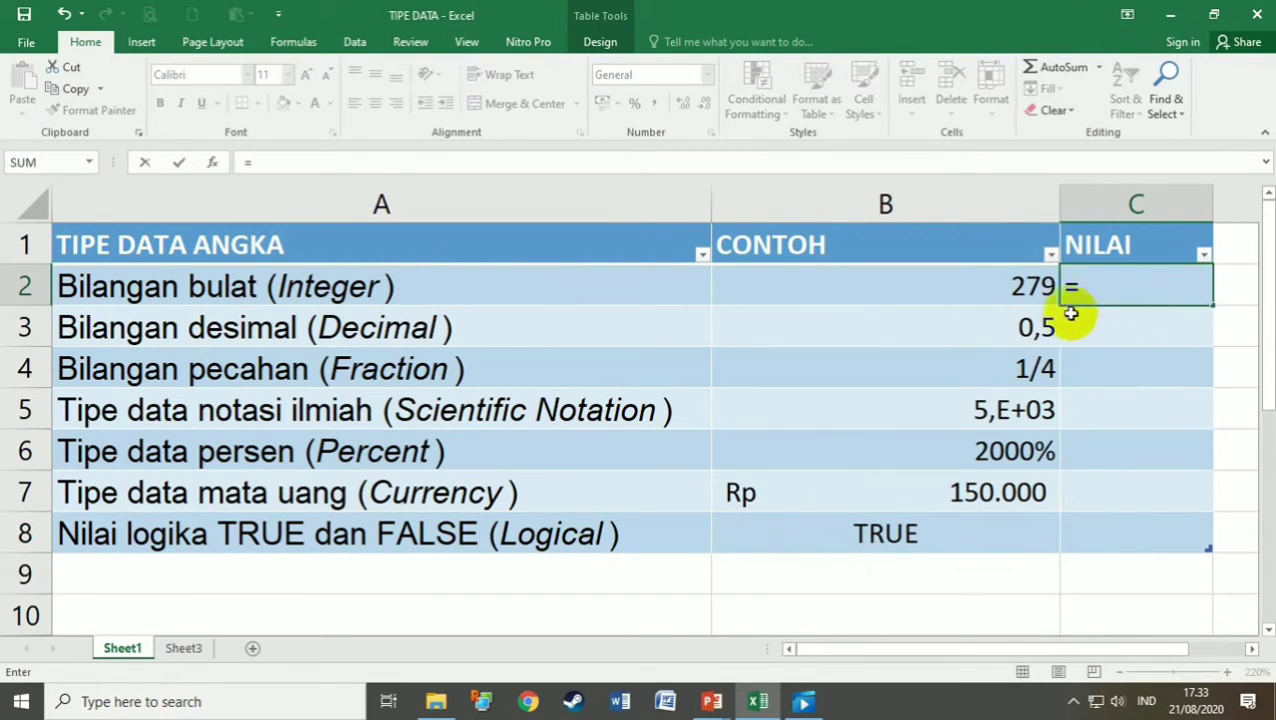
click(1030, 290)
key(Return)
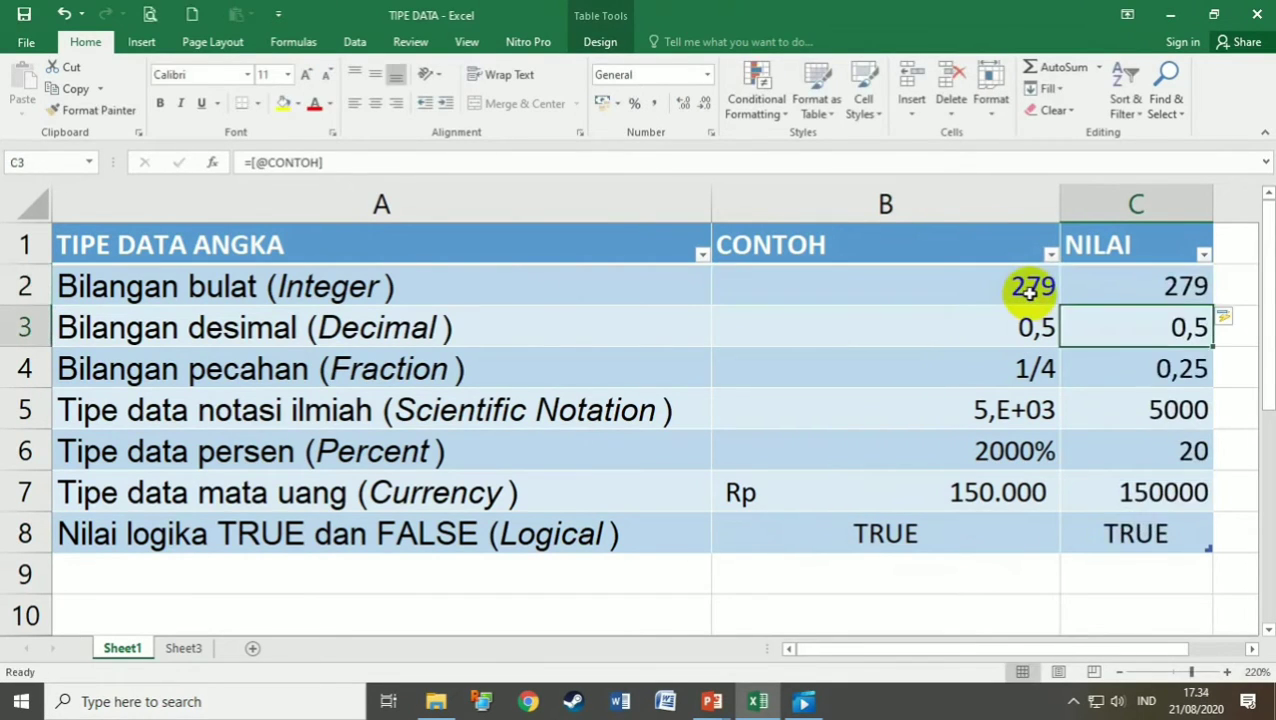
Compare each CONTOH example with its underlying value in the NILAI column, from the integer row down to the currency row
click(1152, 277)
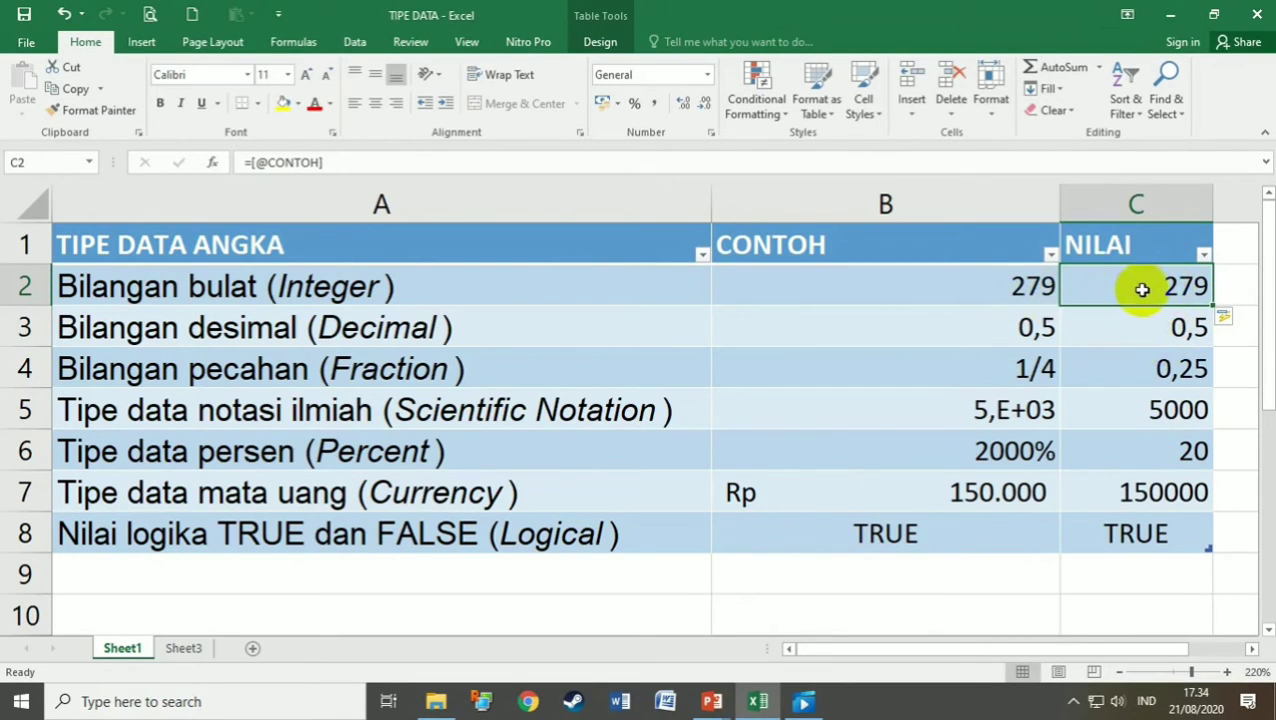
click(1094, 327)
click(1042, 330)
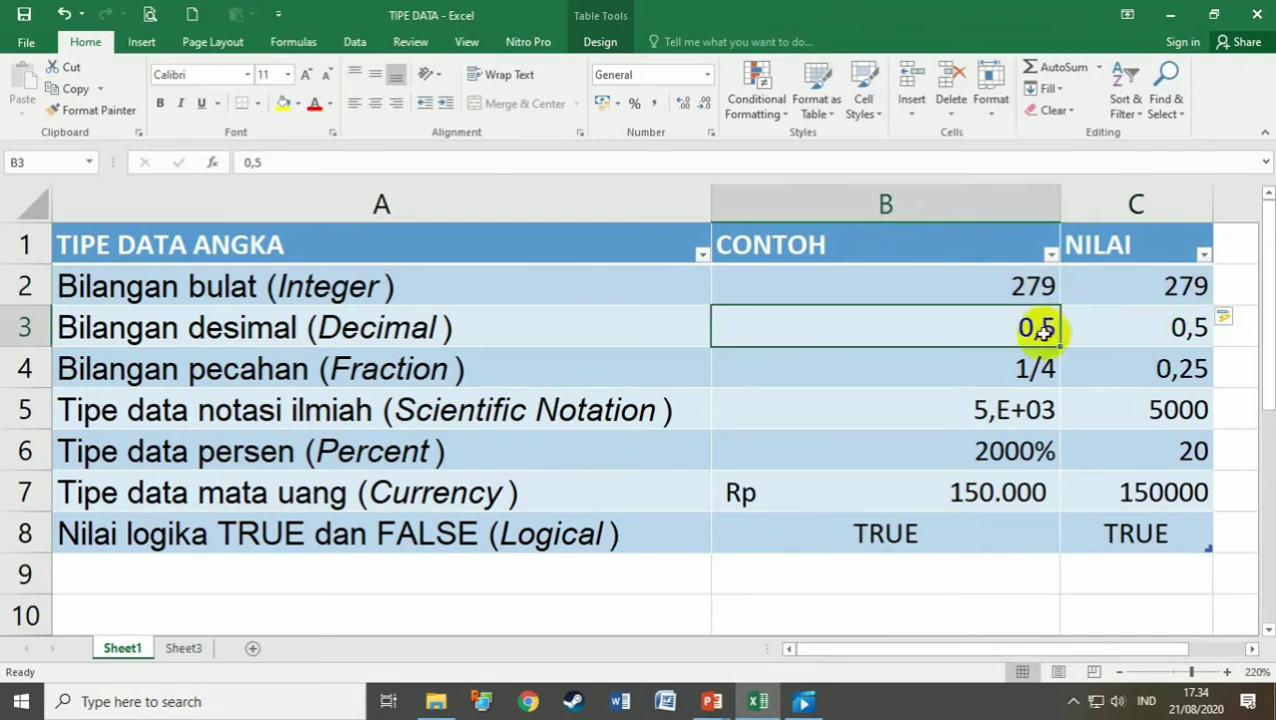
click(1022, 370)
click(1153, 377)
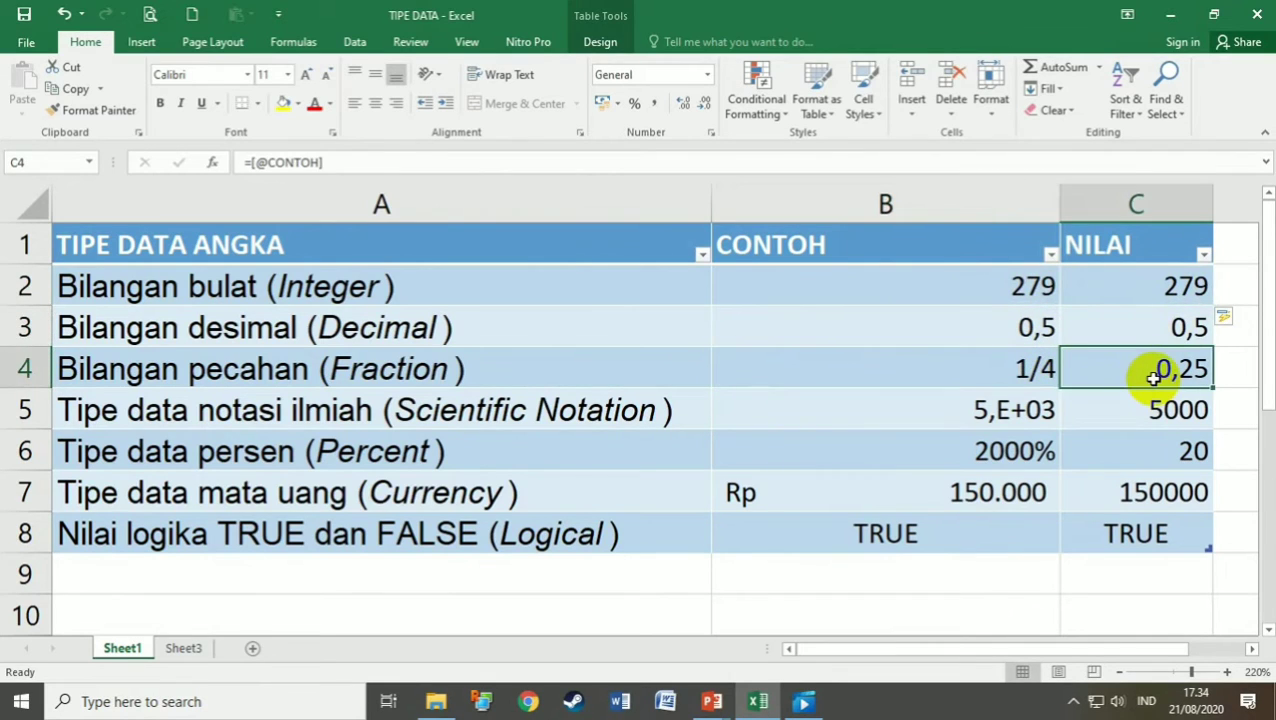
click(1139, 412)
click(1012, 411)
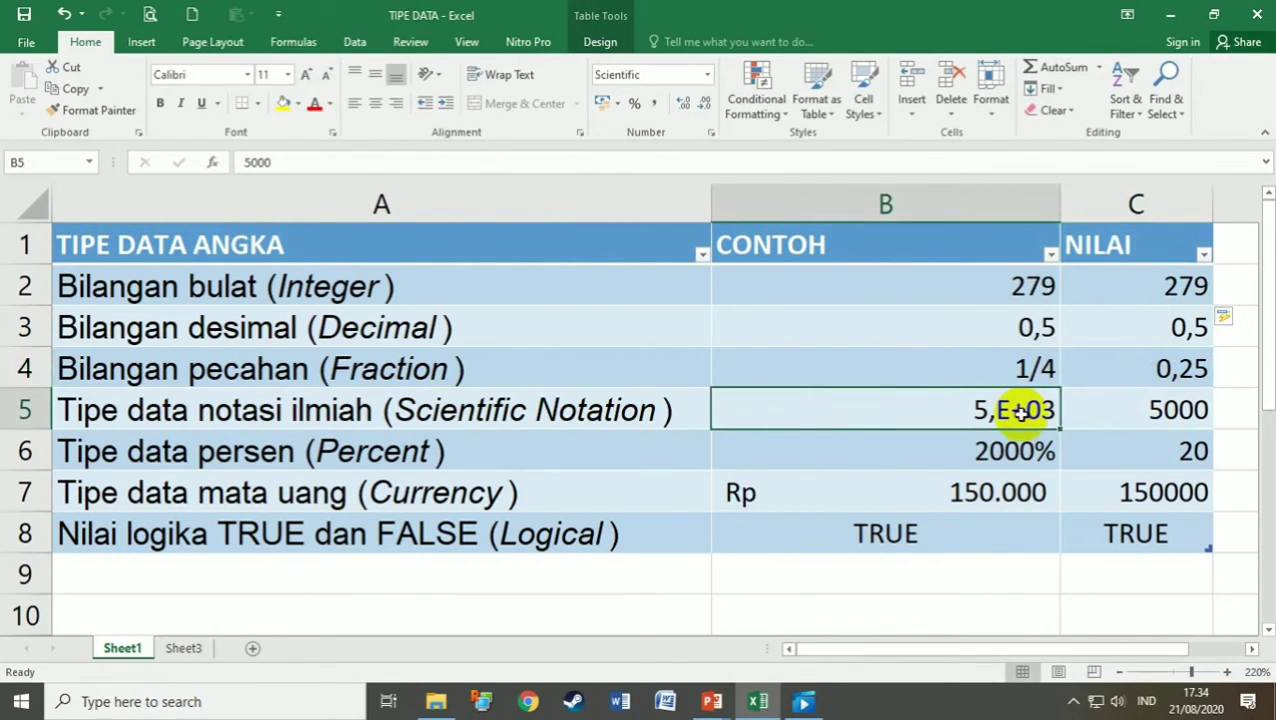
click(1157, 410)
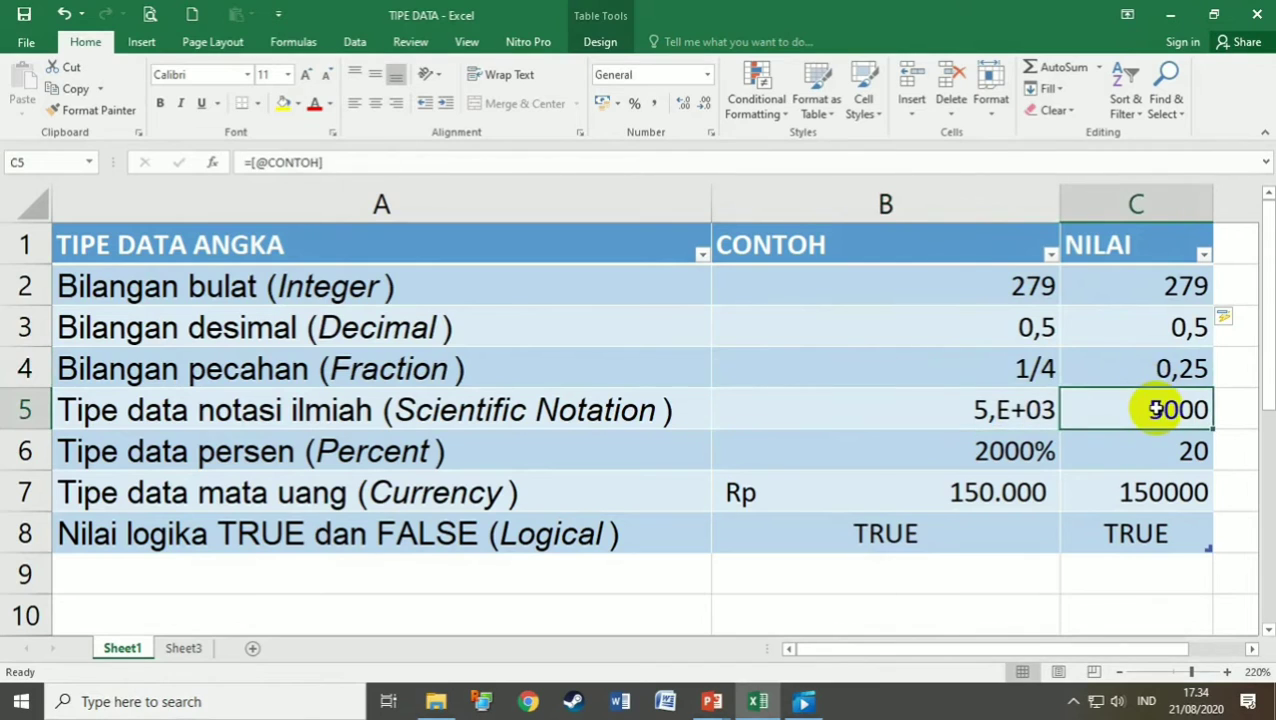
click(1020, 451)
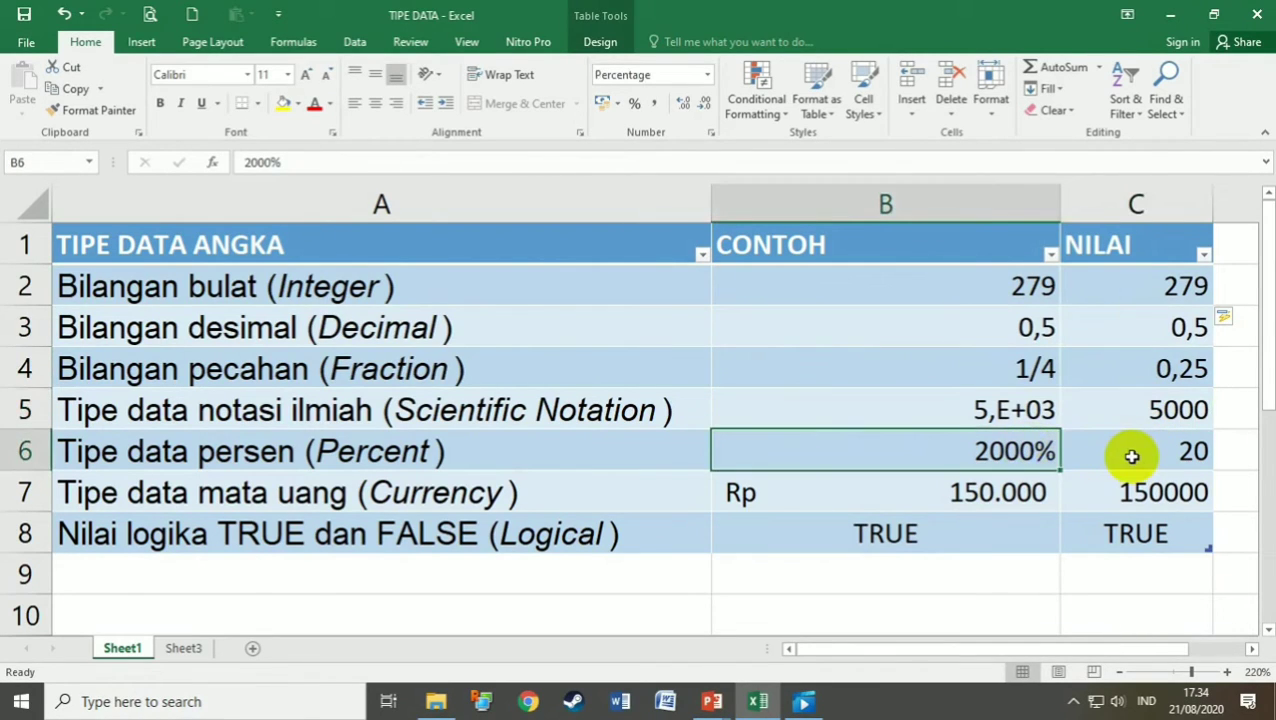
click(1140, 456)
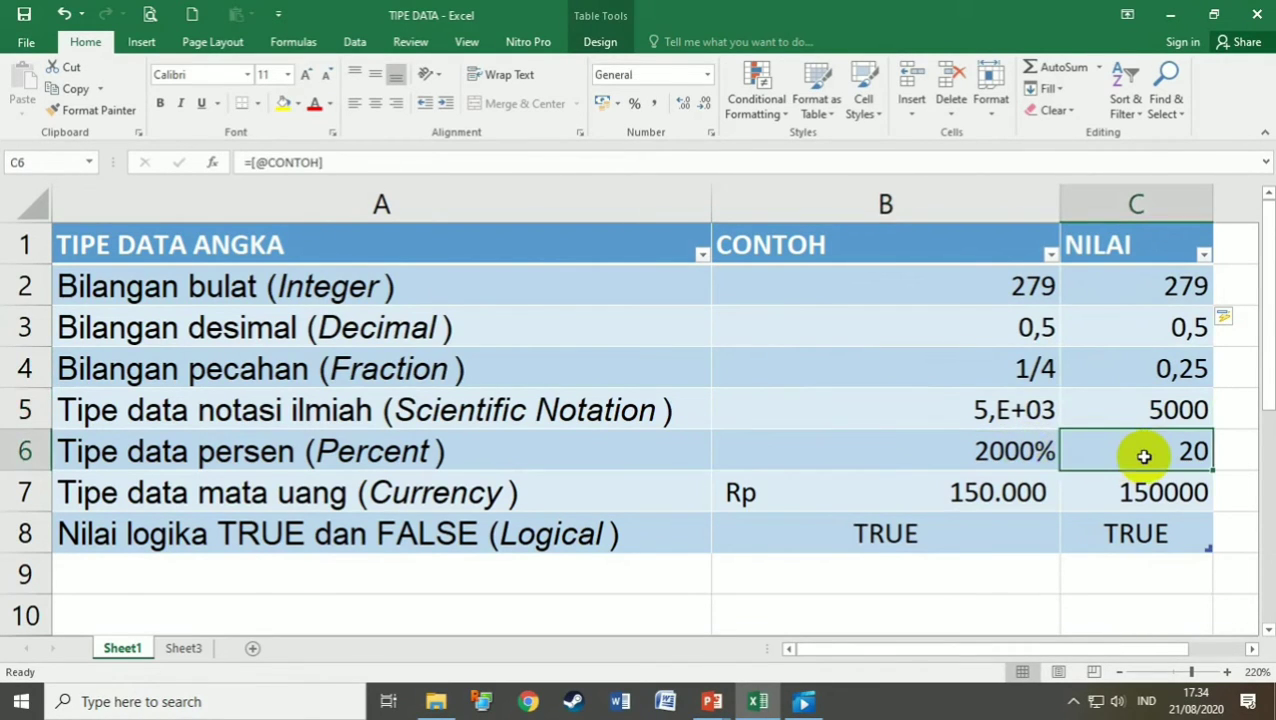
click(1015, 492)
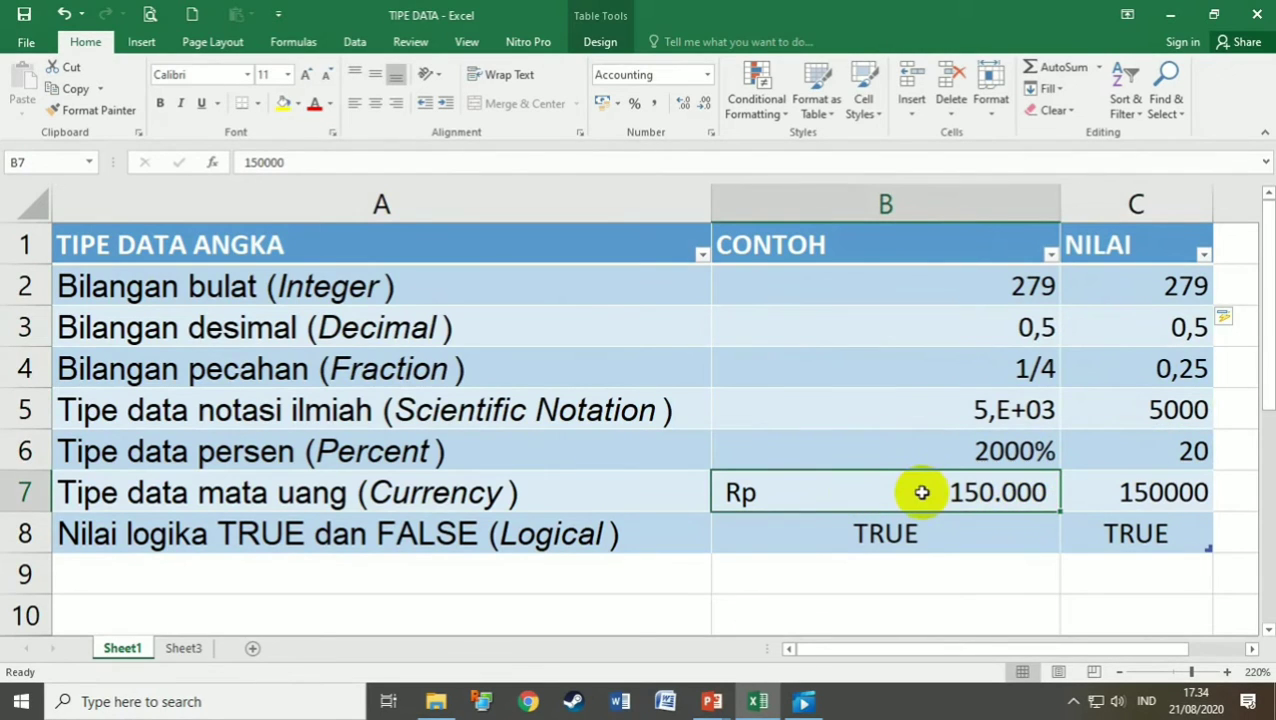
click(1136, 492)
Fit column B to its contents and change the logical example in B8 to FALSE
double_click(1061, 205)
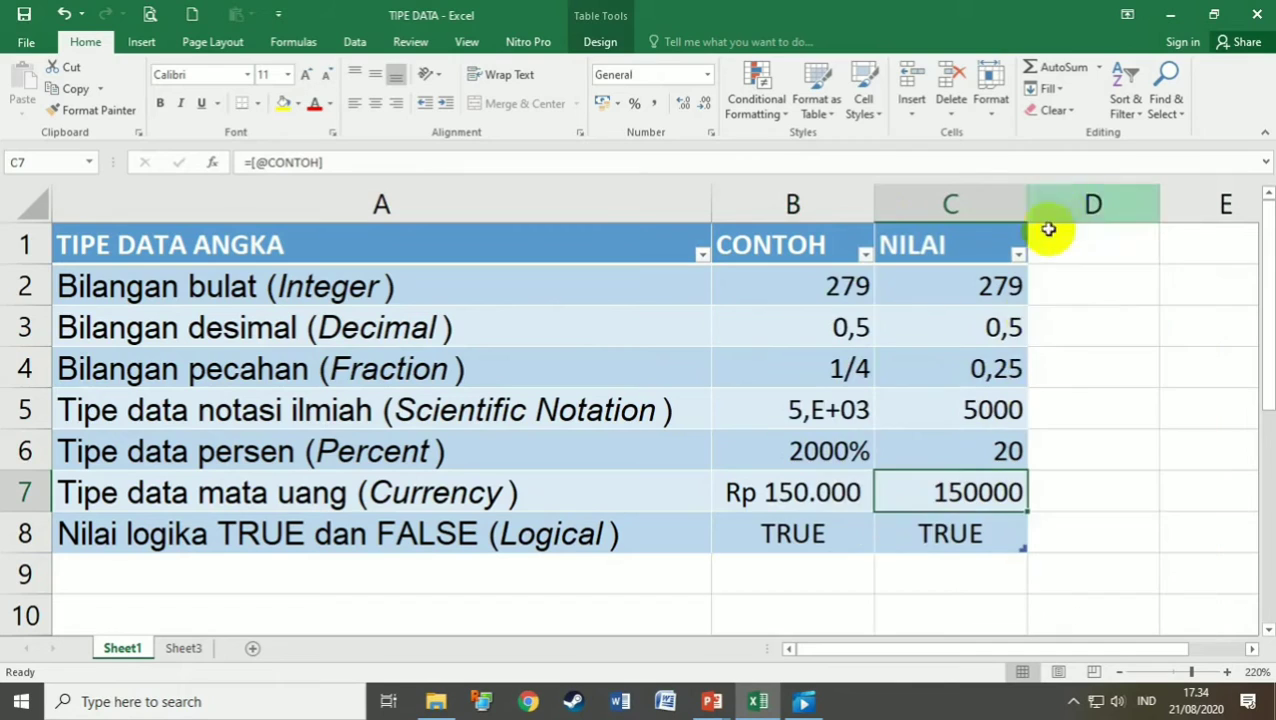
click(856, 539)
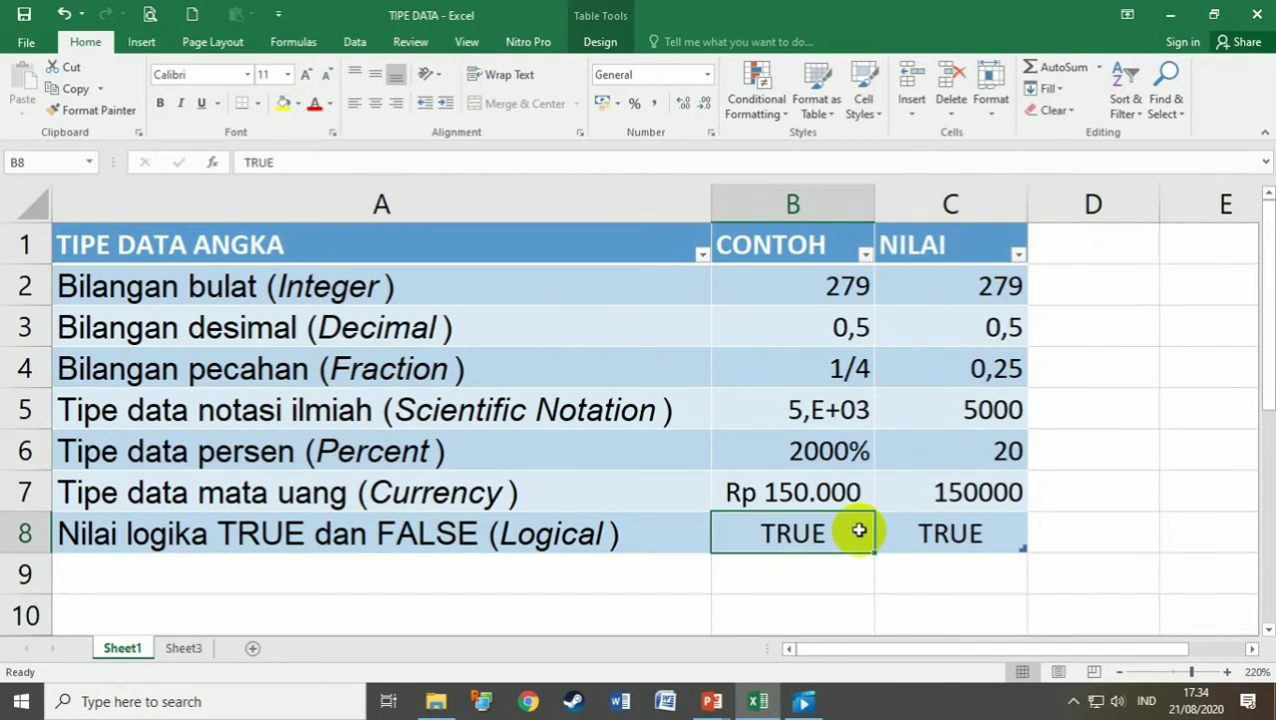
text(false)
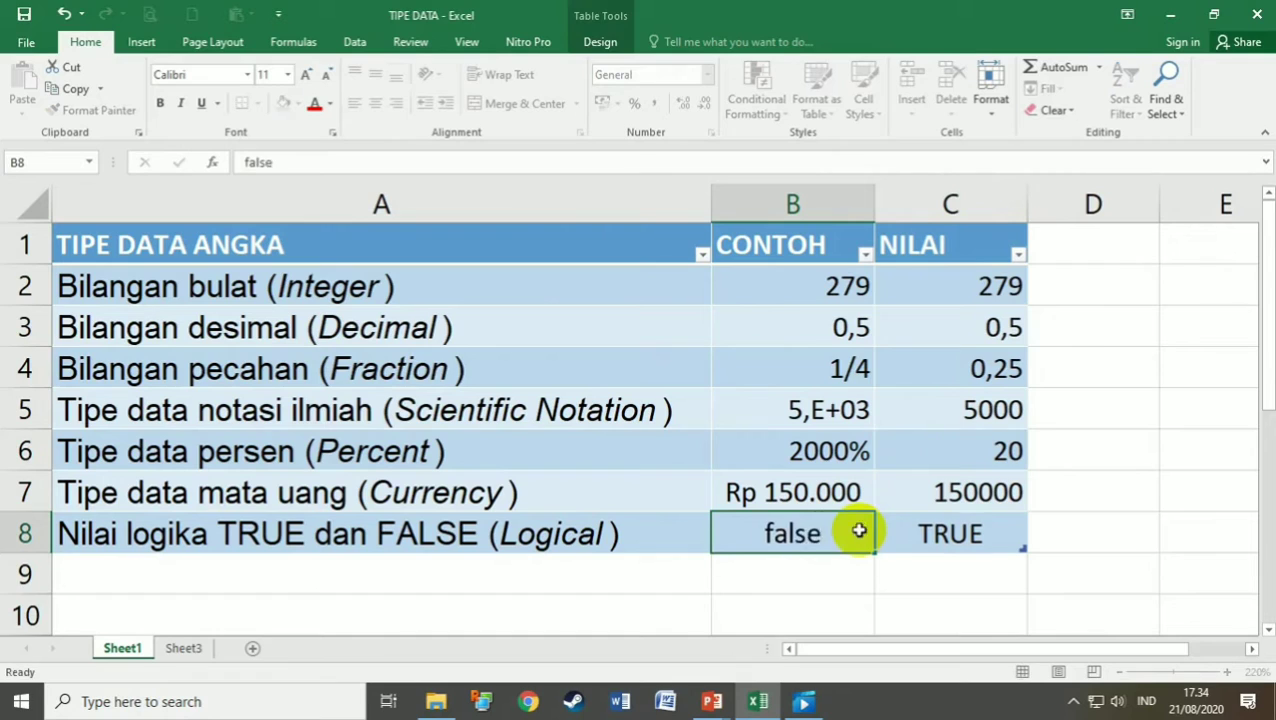
key(Return)
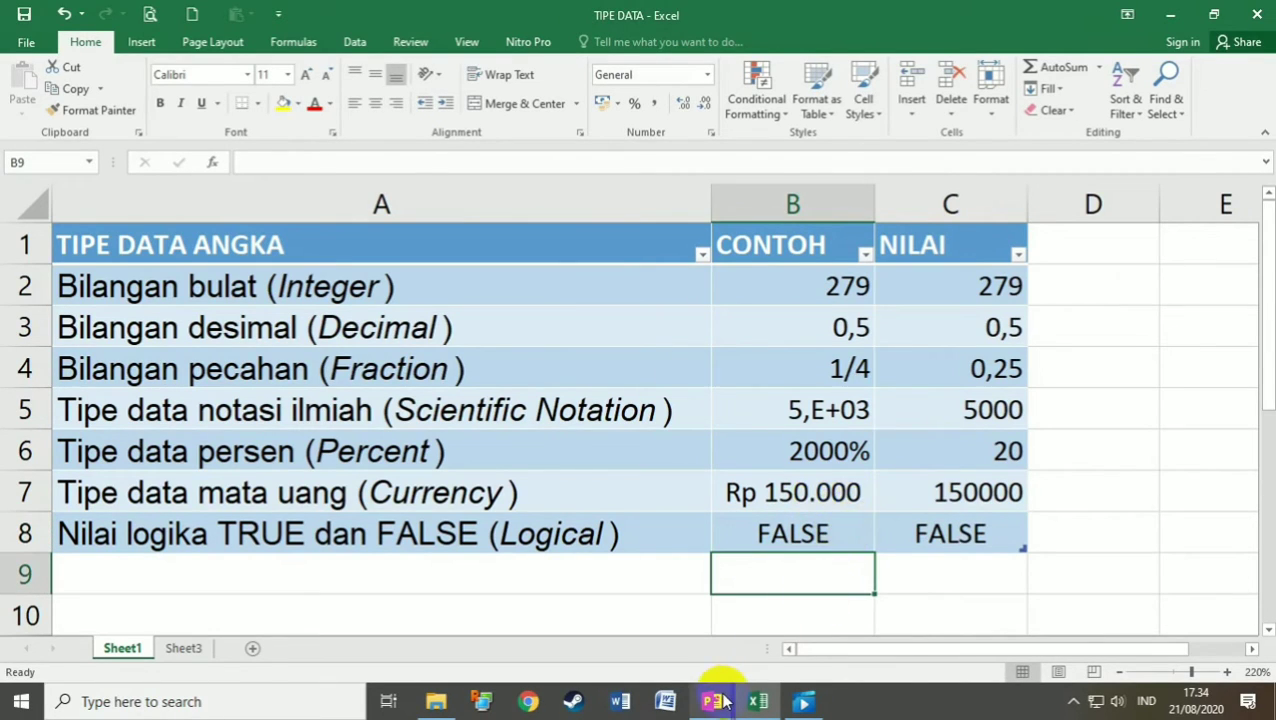
Switch to the running PowerPoint slide show and advance past the JENIS TIPE DATA ANGKA/NILAI list
mouse_move(722, 697)
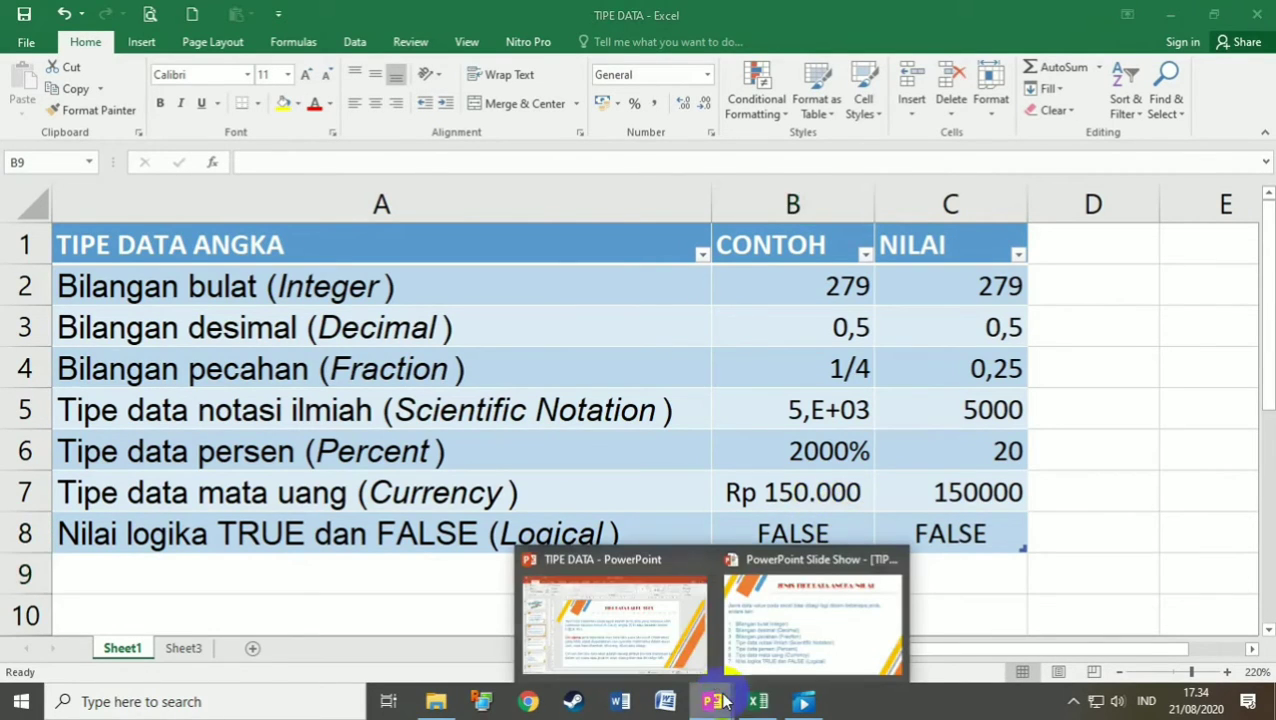
click(785, 602)
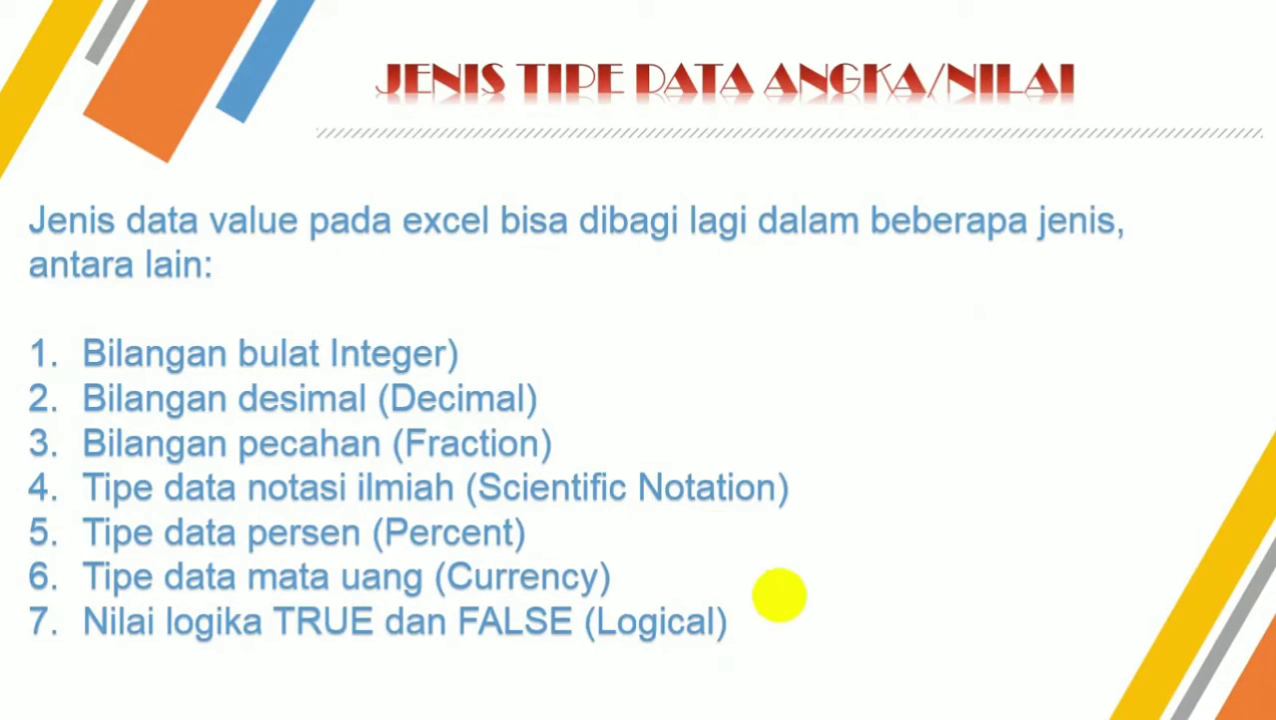
click(735, 350)
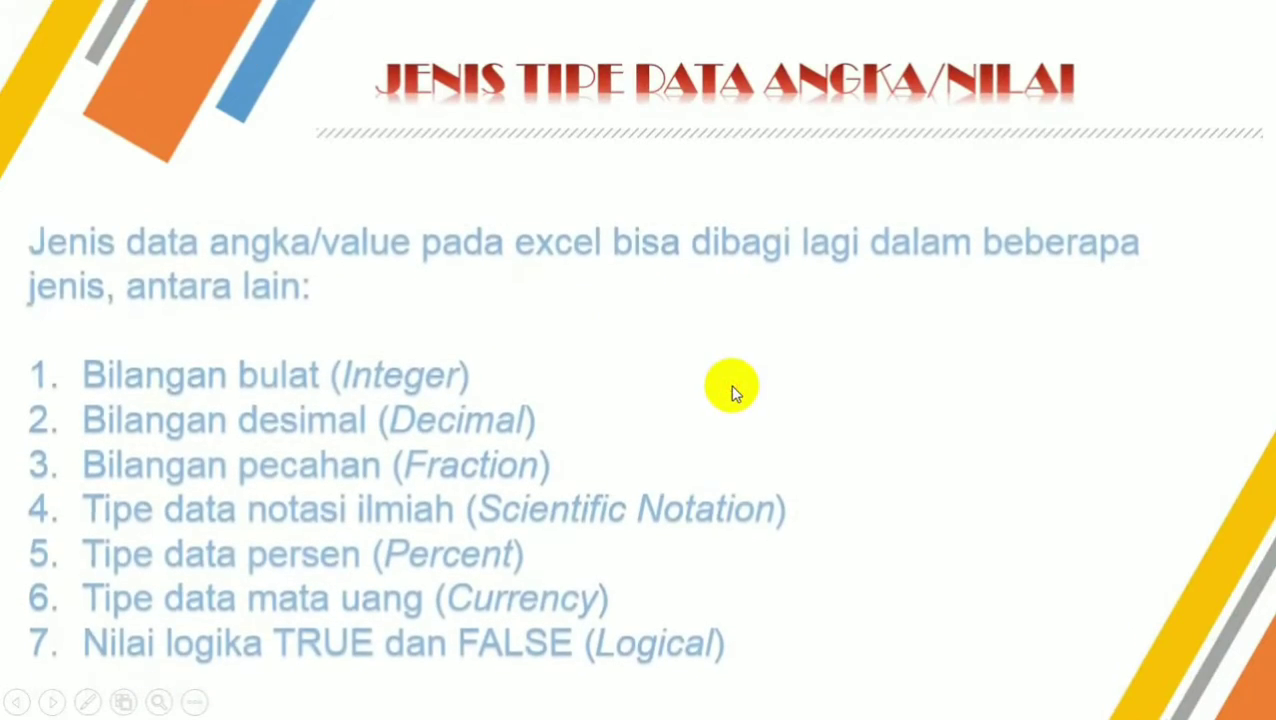
Advance the slide show to the TIPE DATA TANGGAL & WAKTU text and switch to the TIPE DATA workbook in Excel
click(733, 390)
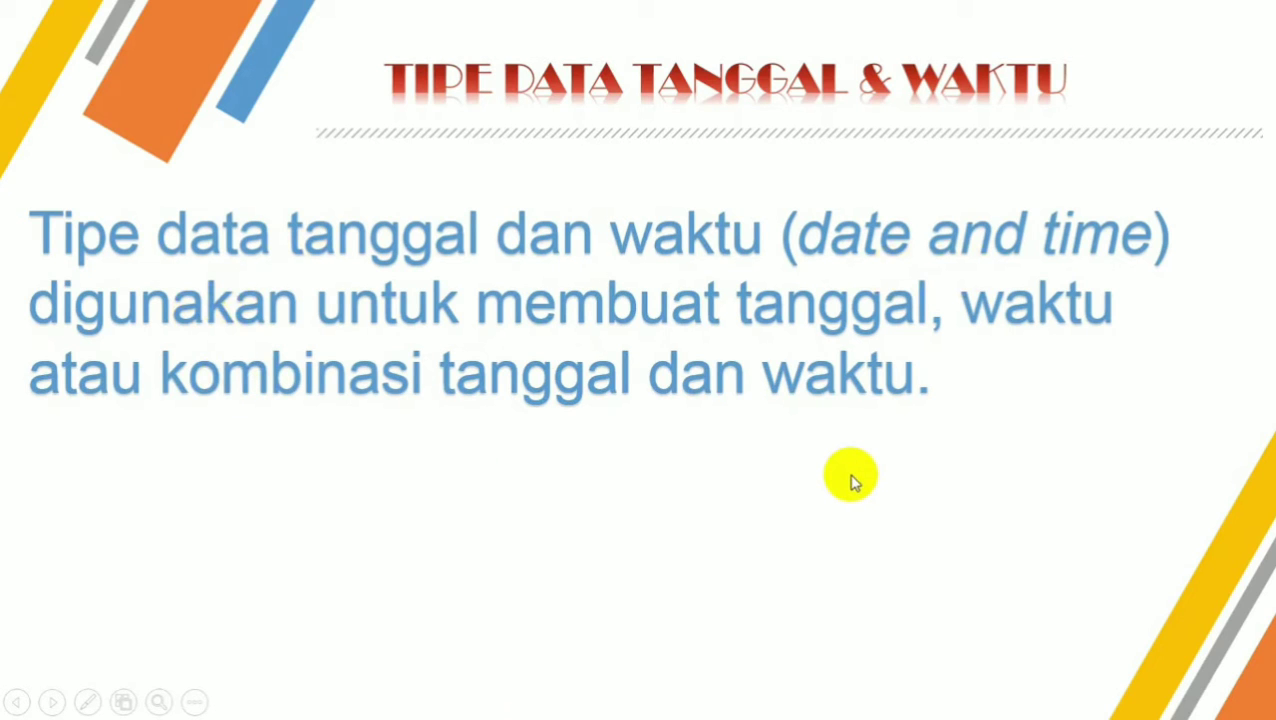
key(super)
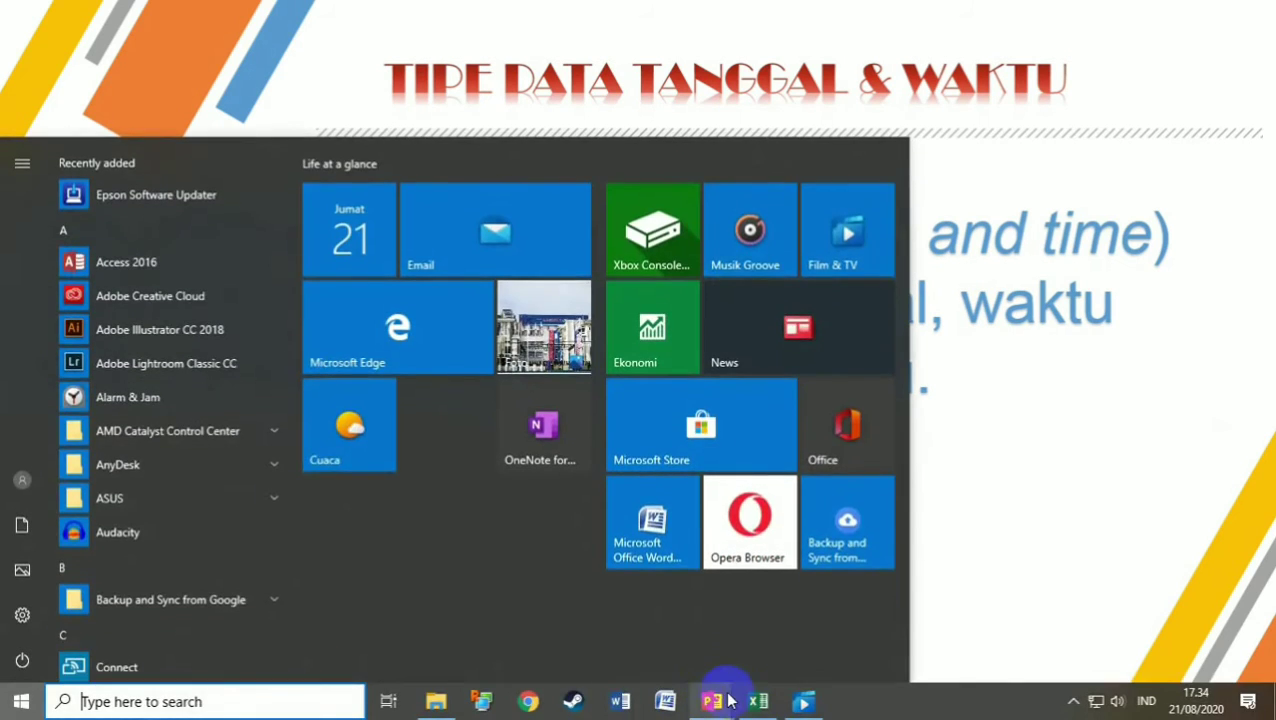
click(756, 700)
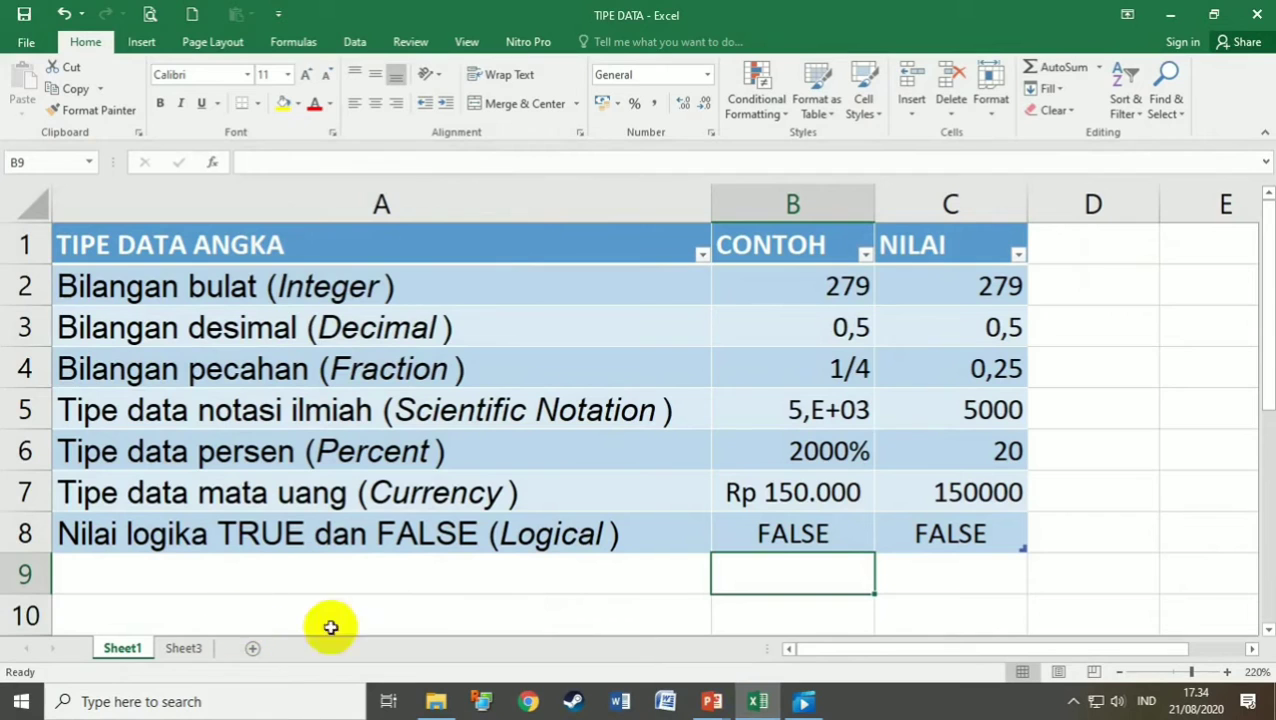
Enter the date 21/8/2020 in cell A11 below the data type table
scroll(572, 595, down, 3)
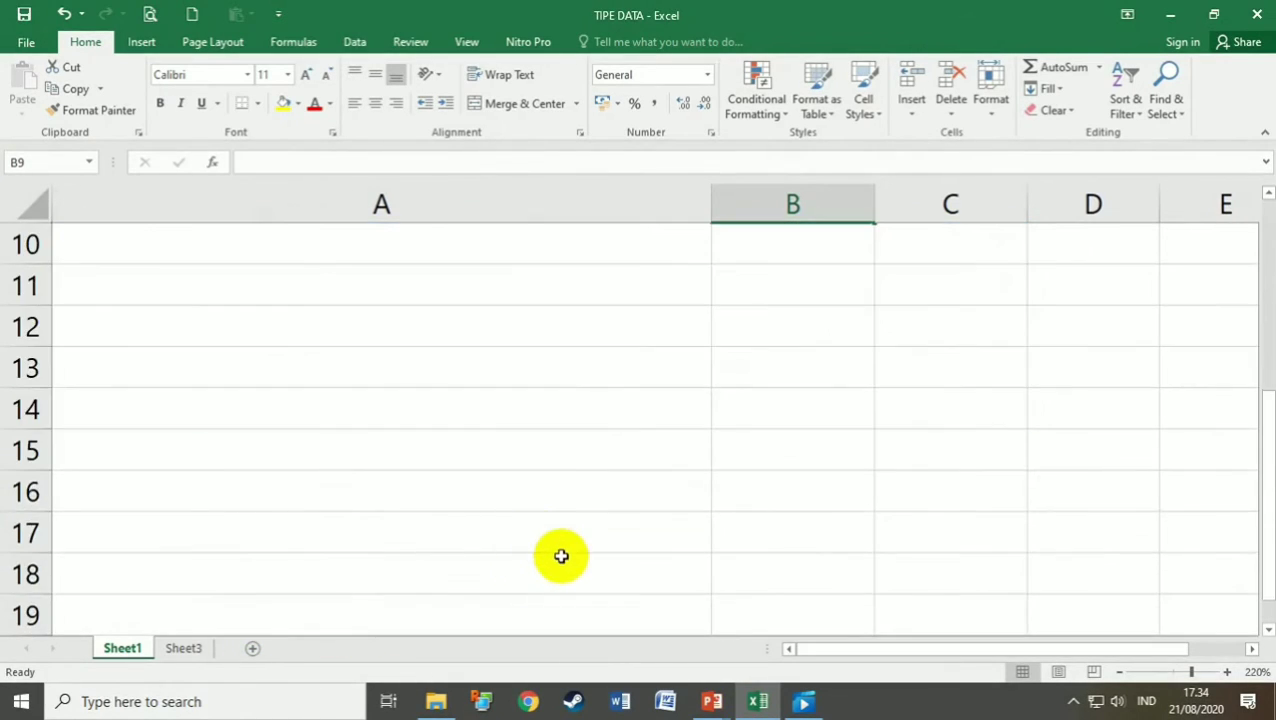
scroll(555, 548, up, 2)
click(421, 535)
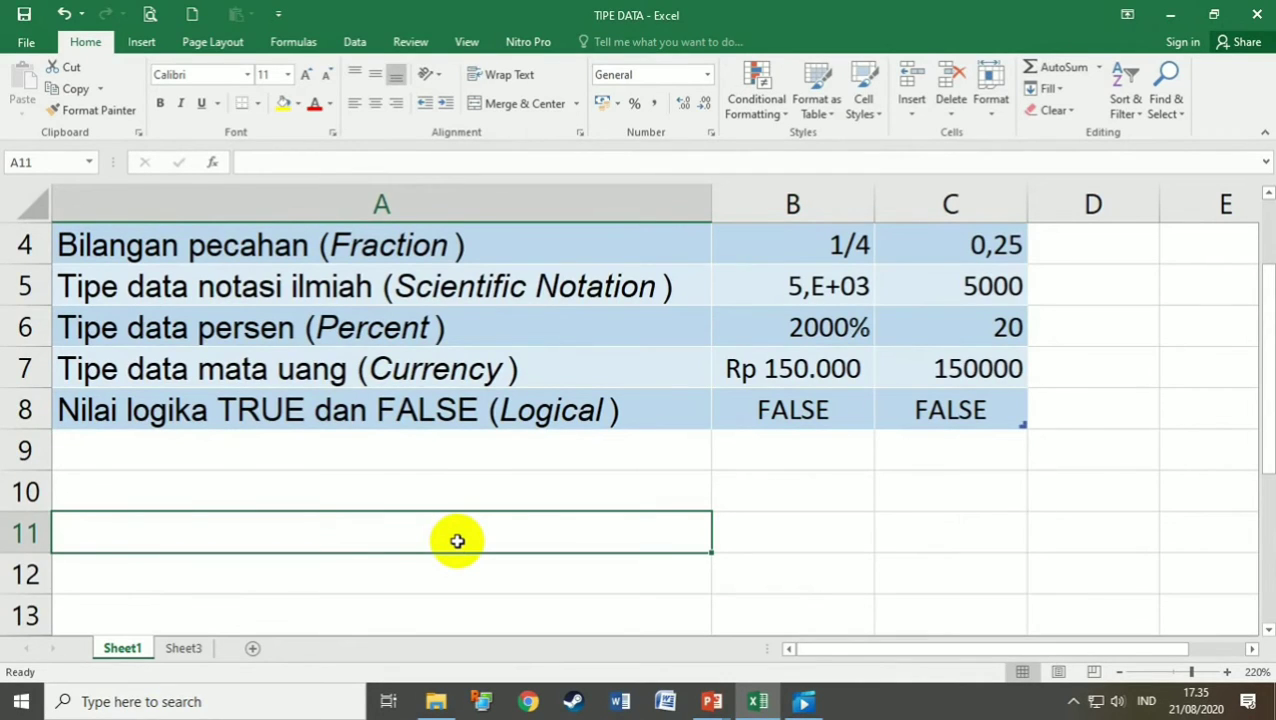
text(21/8/2020)
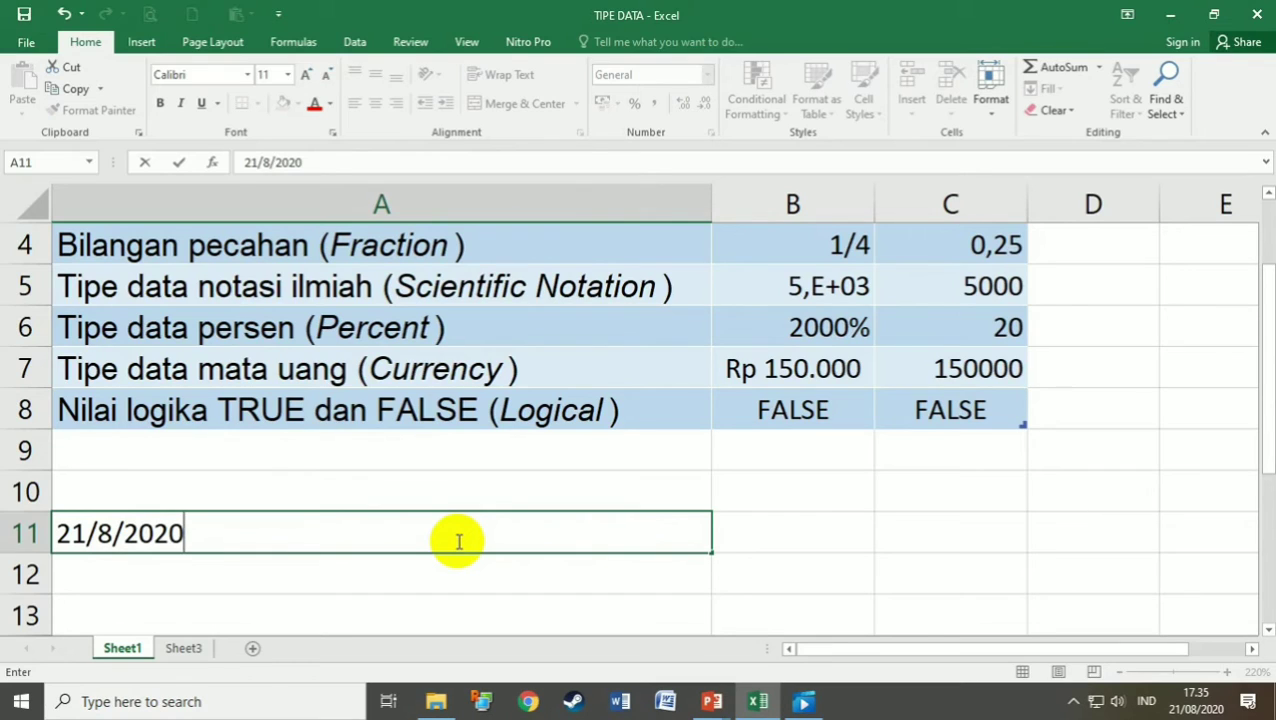
key(Return)
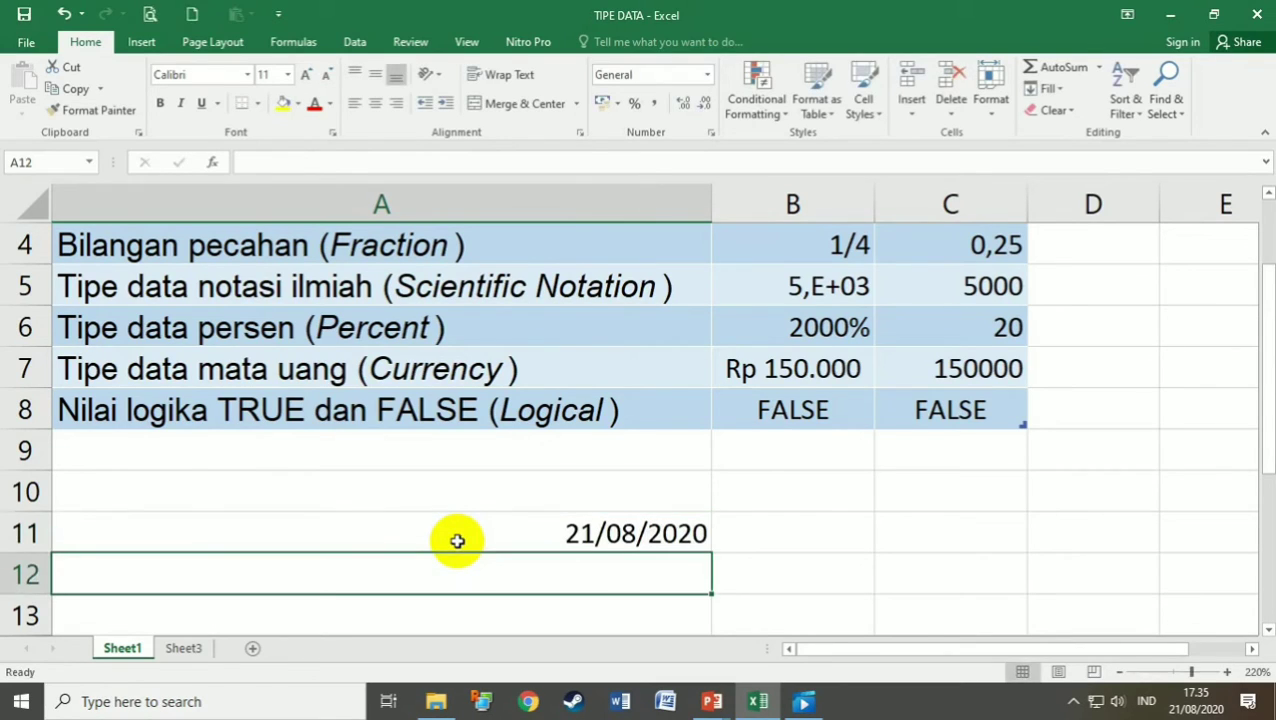
Apply the Long Date number format to the date in A11
click(434, 541)
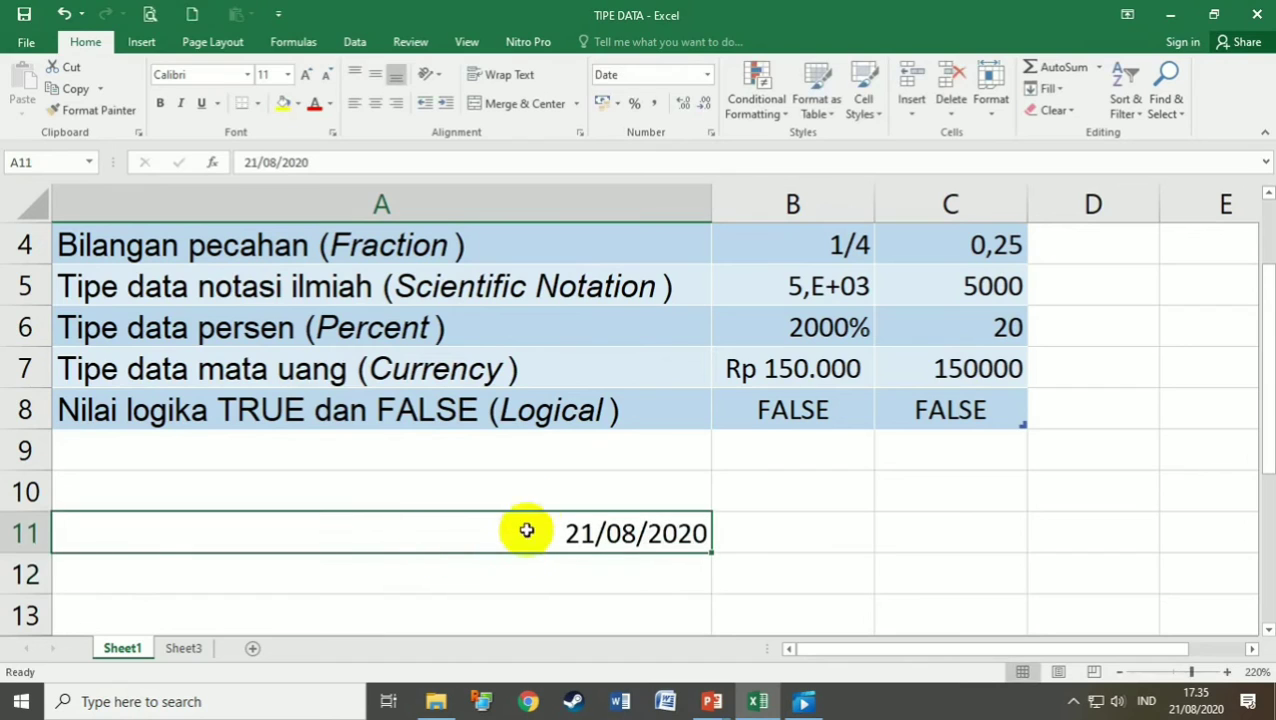
click(708, 76)
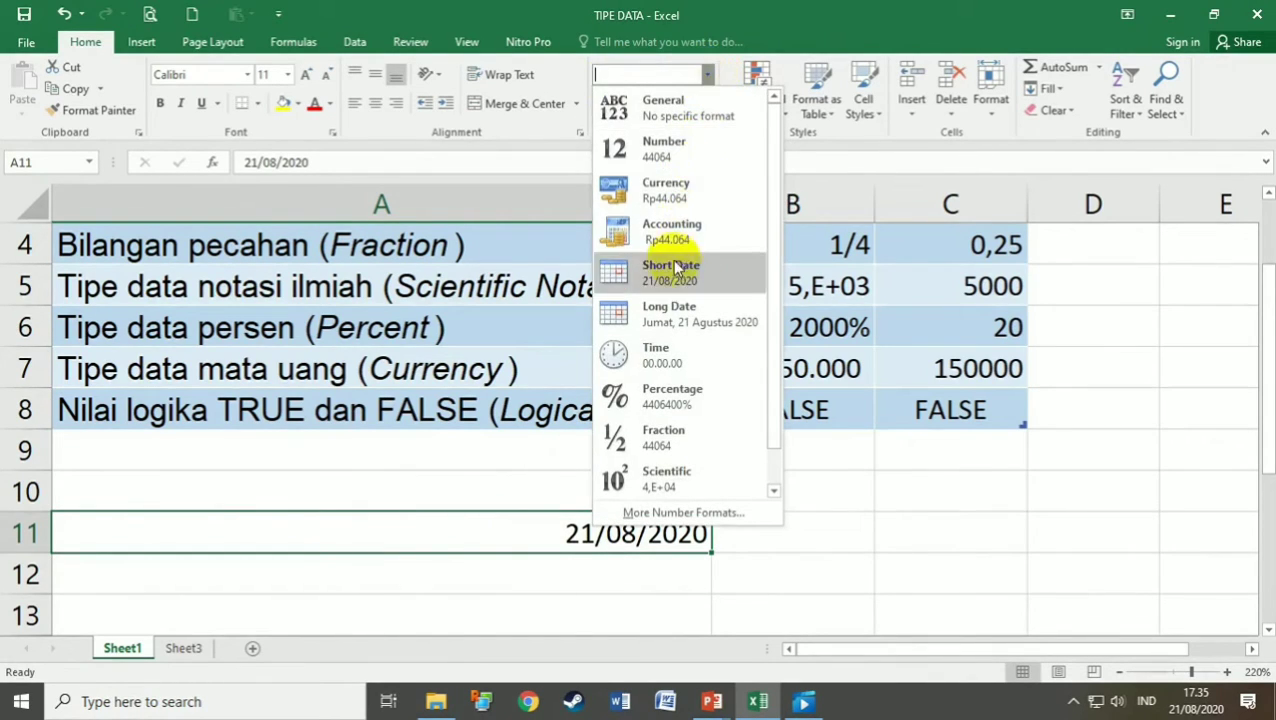
click(670, 322)
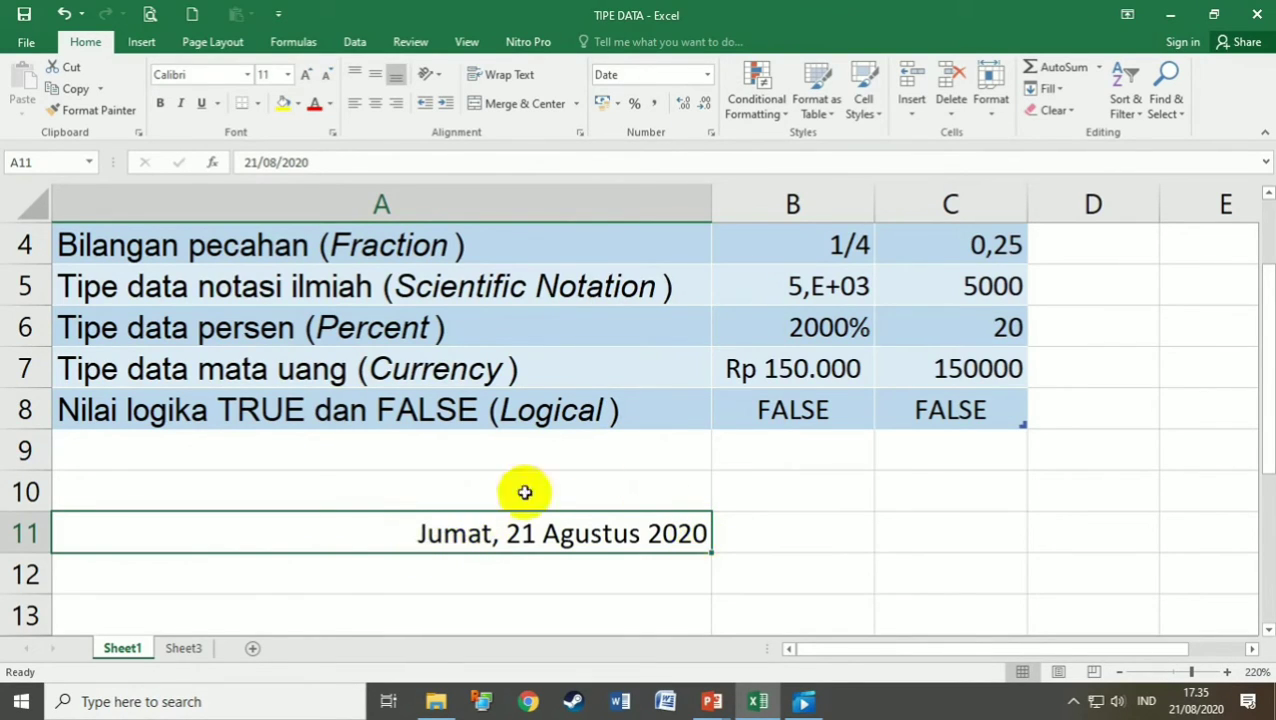
Format the date in A11 with the 14 Maret 2012 date type, keeping the Indonesian locale
click(707, 75)
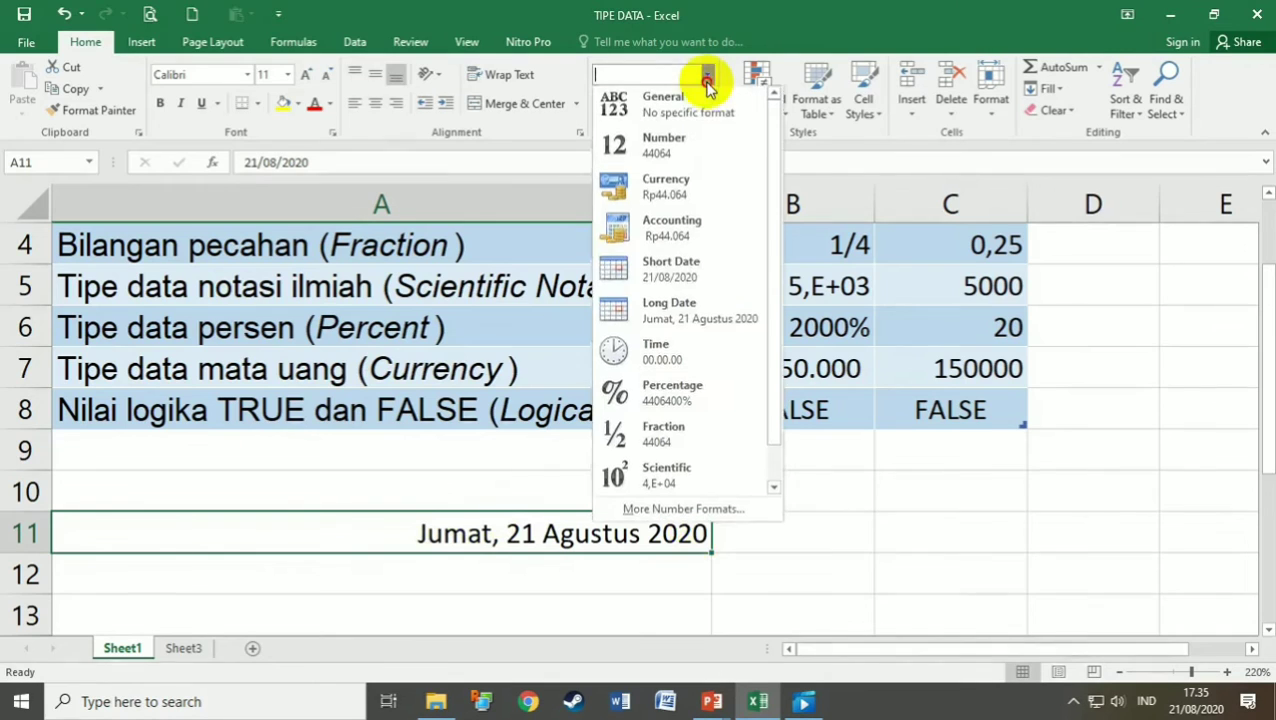
click(640, 512)
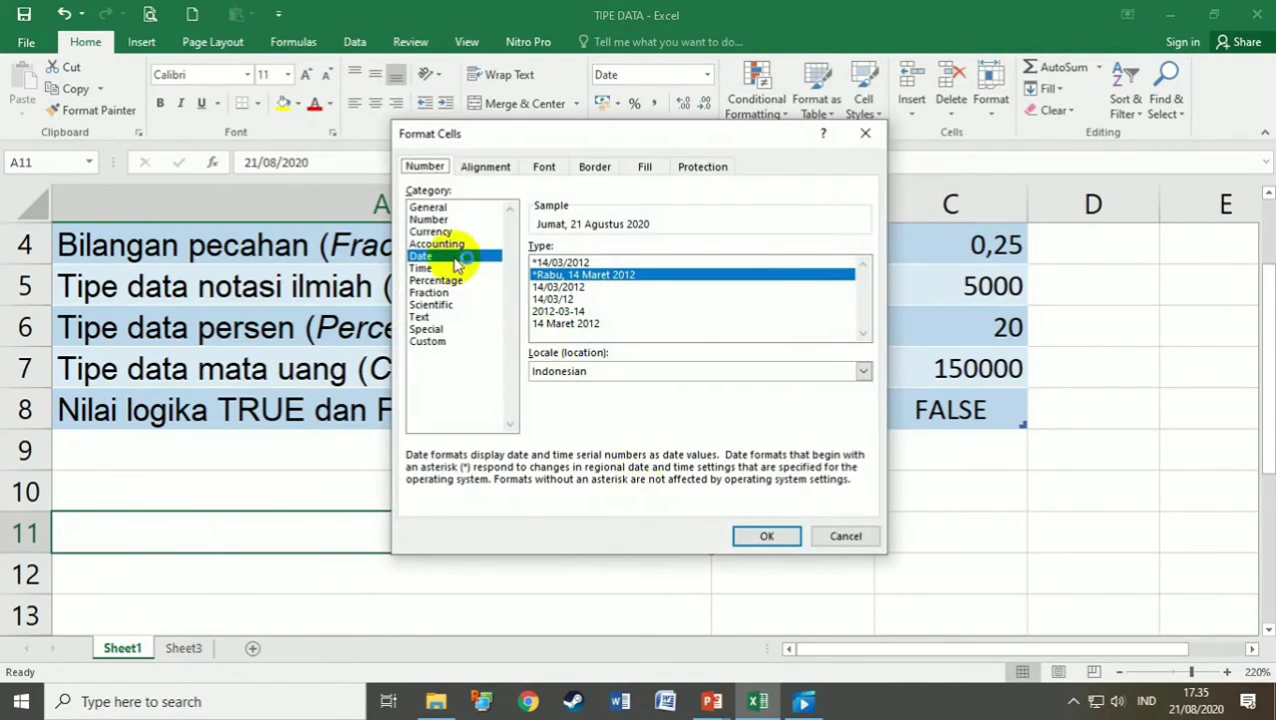
click(566, 324)
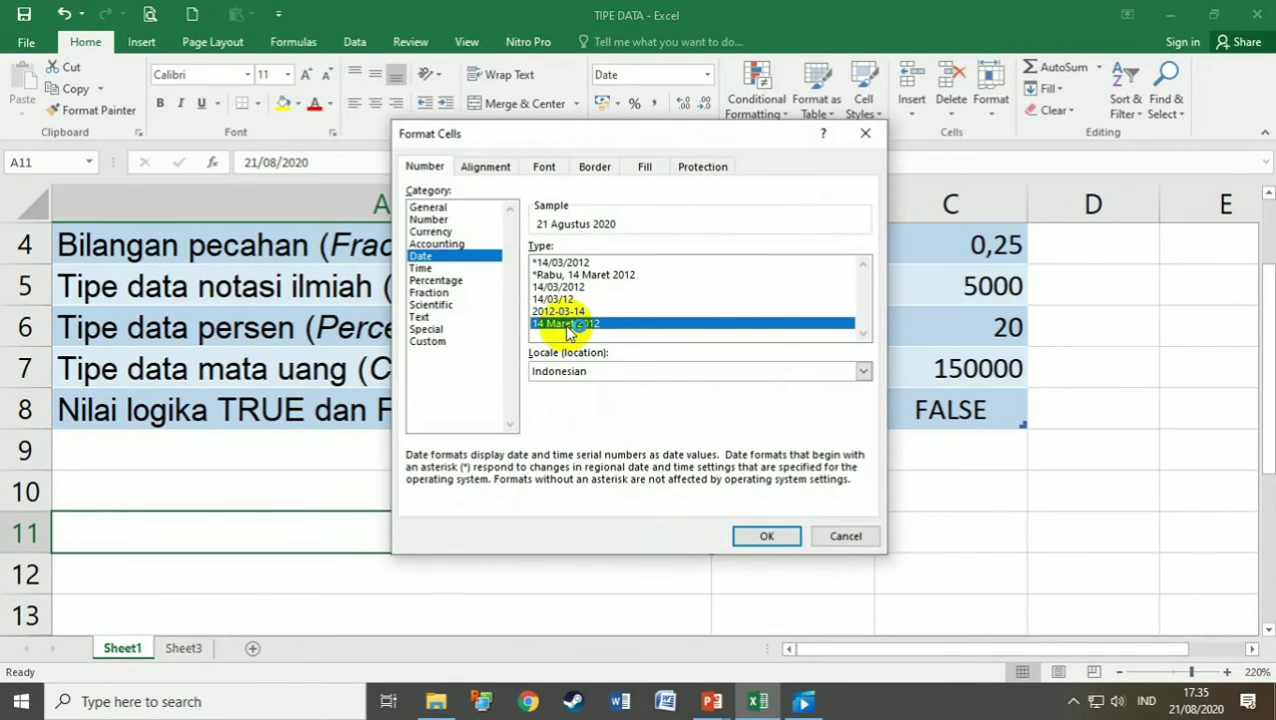
click(760, 535)
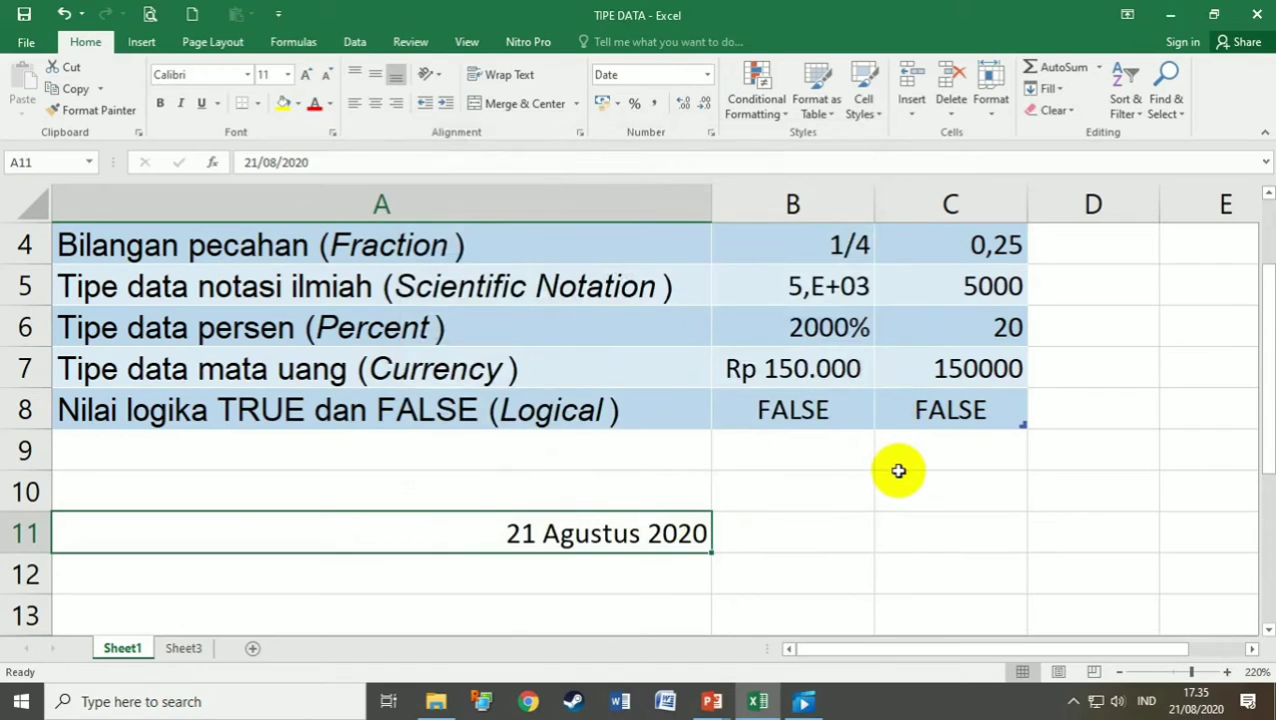
click(705, 77)
click(705, 77)
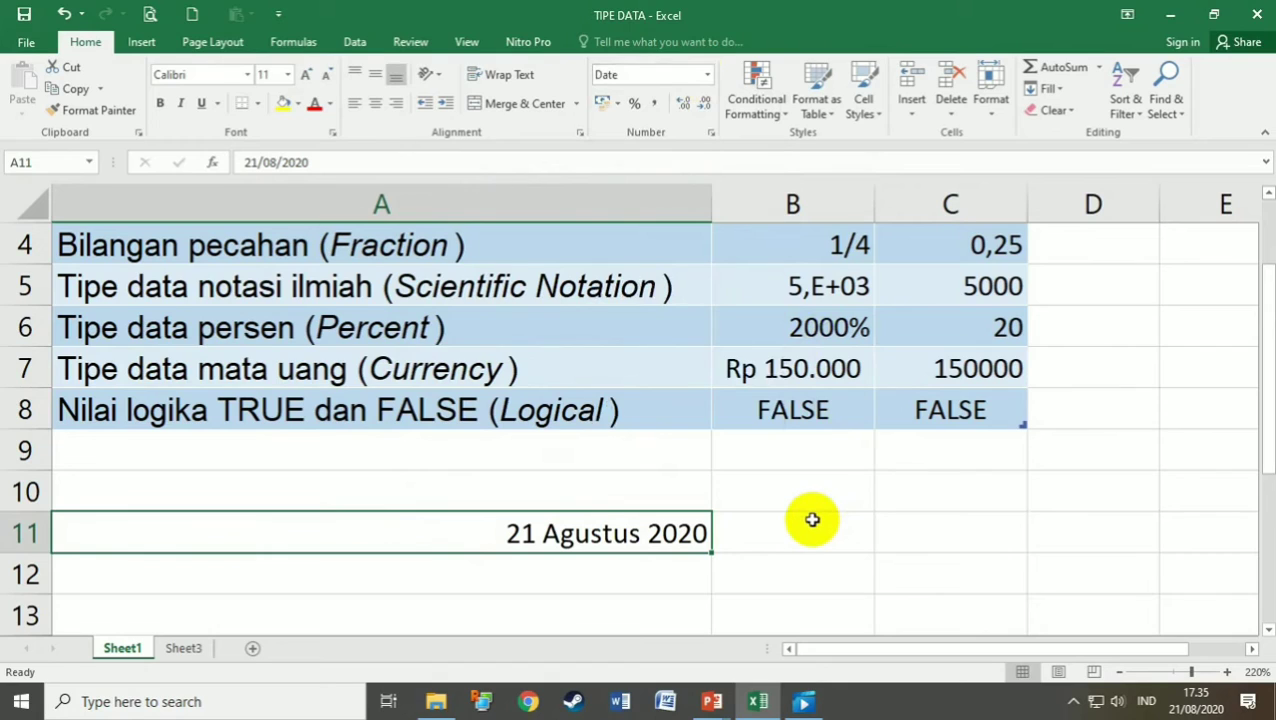
Enter the time 14.30 in cell A12 and apply the Time number format to it
click(632, 586)
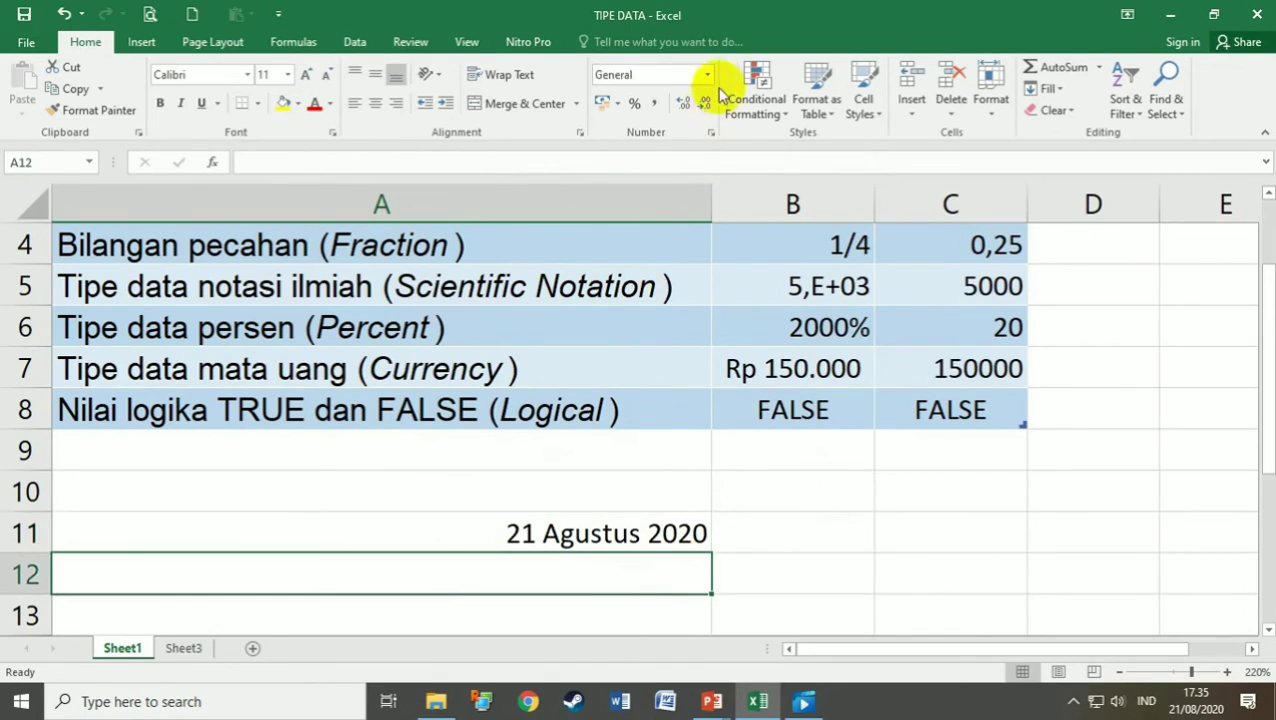
text(14.30)
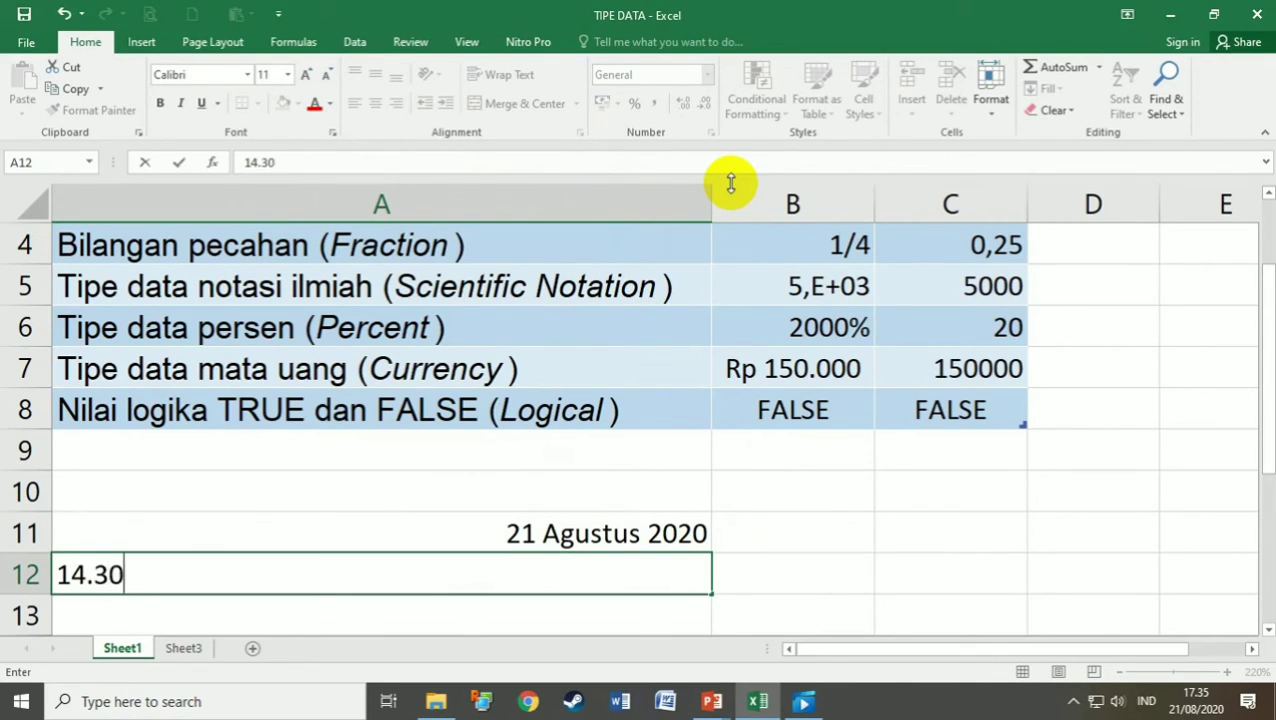
key(Return)
click(570, 557)
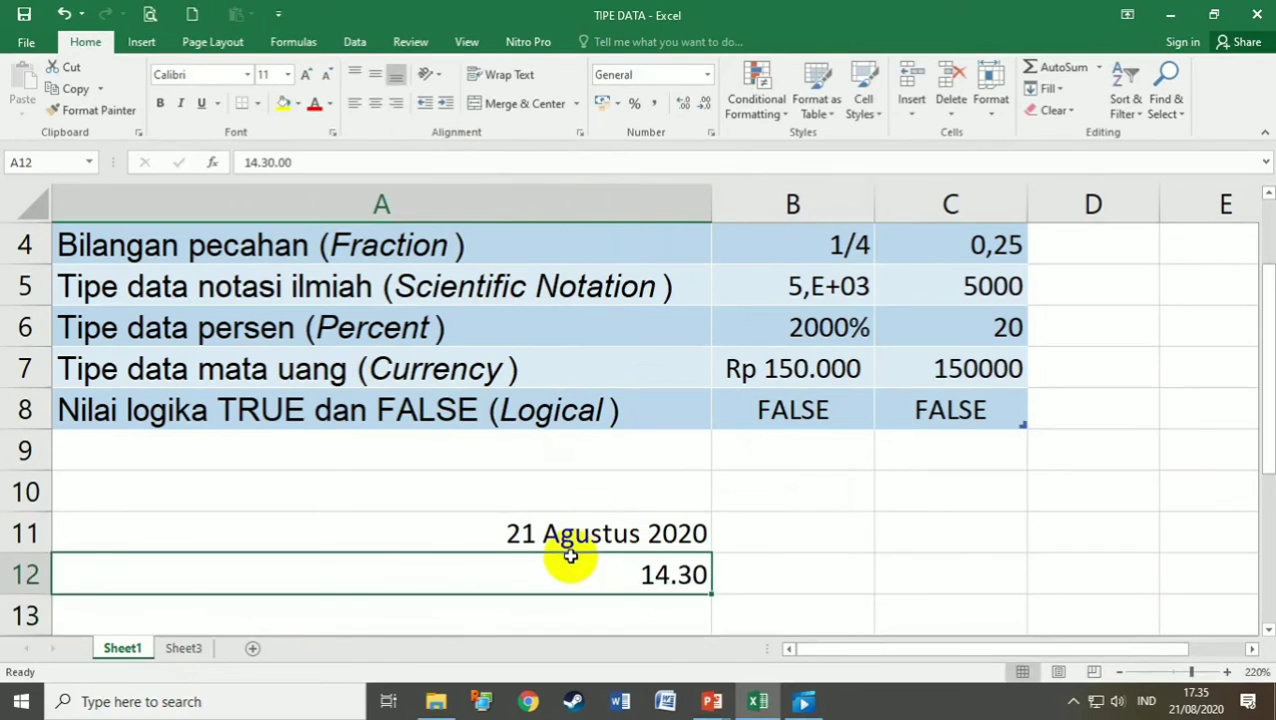
click(707, 74)
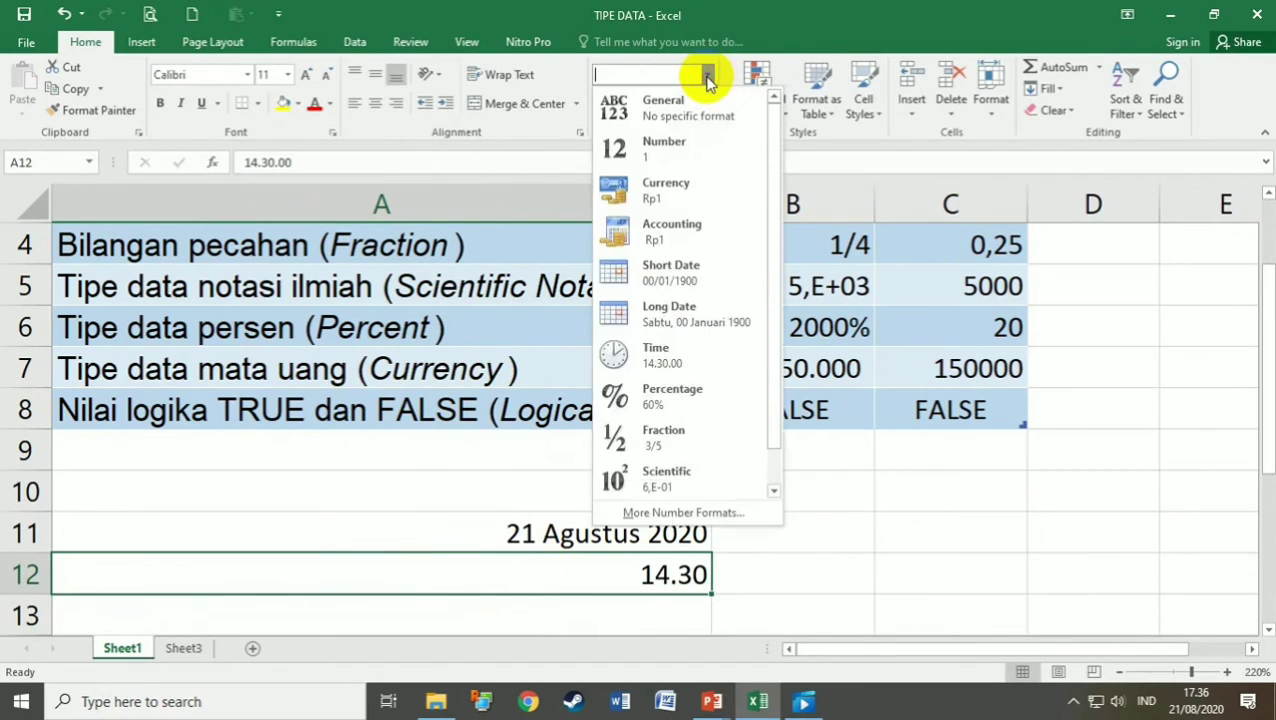
click(682, 352)
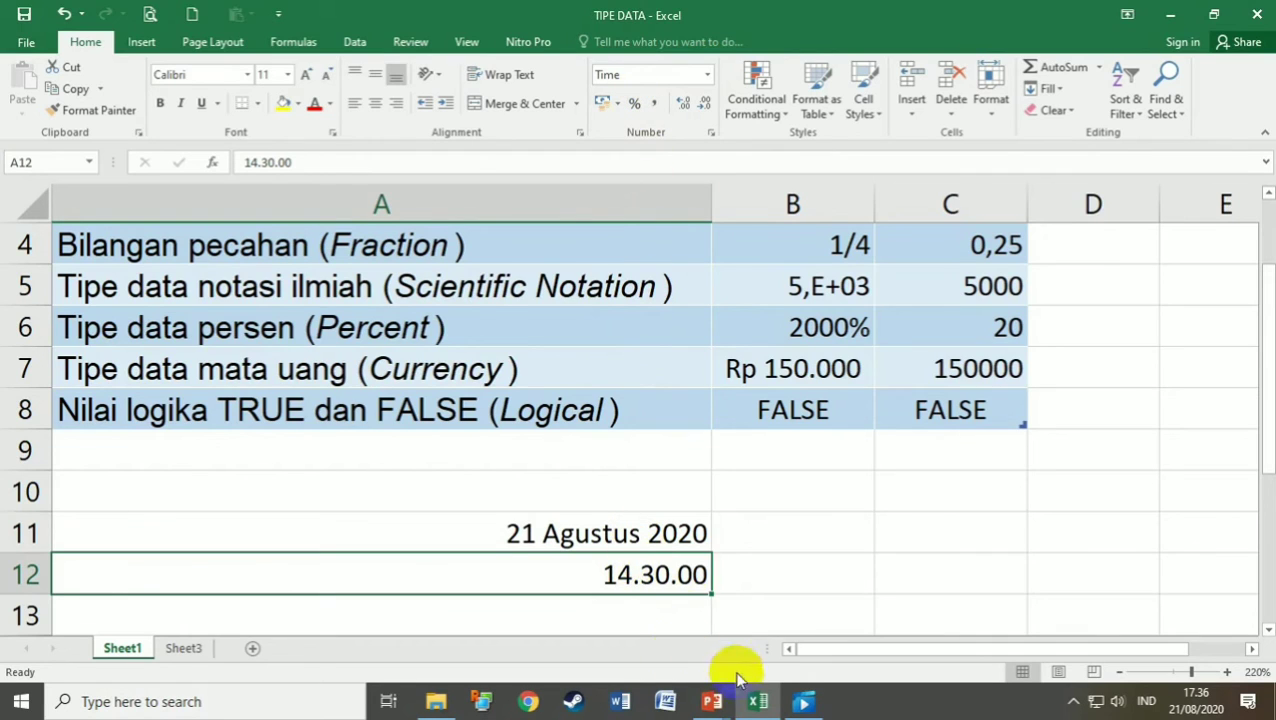
click(712, 700)
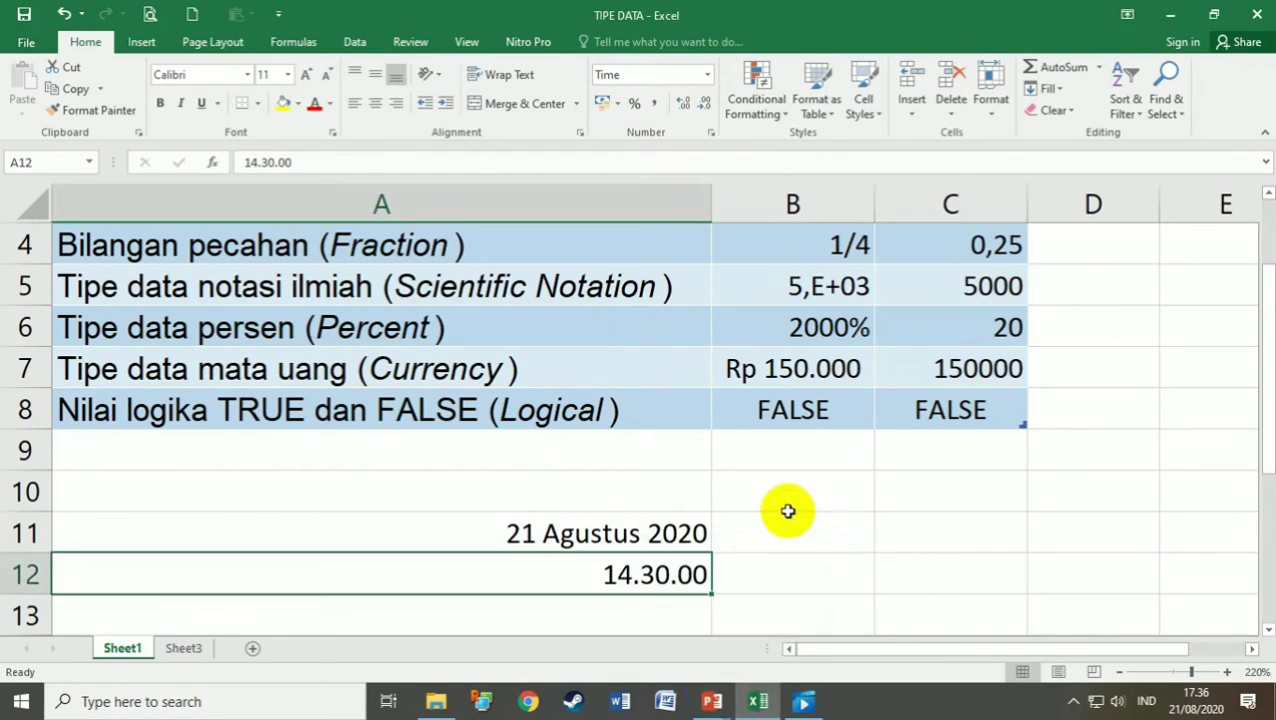
Enter the date 25/8/20 in cell B11, beside the first date
click(680, 533)
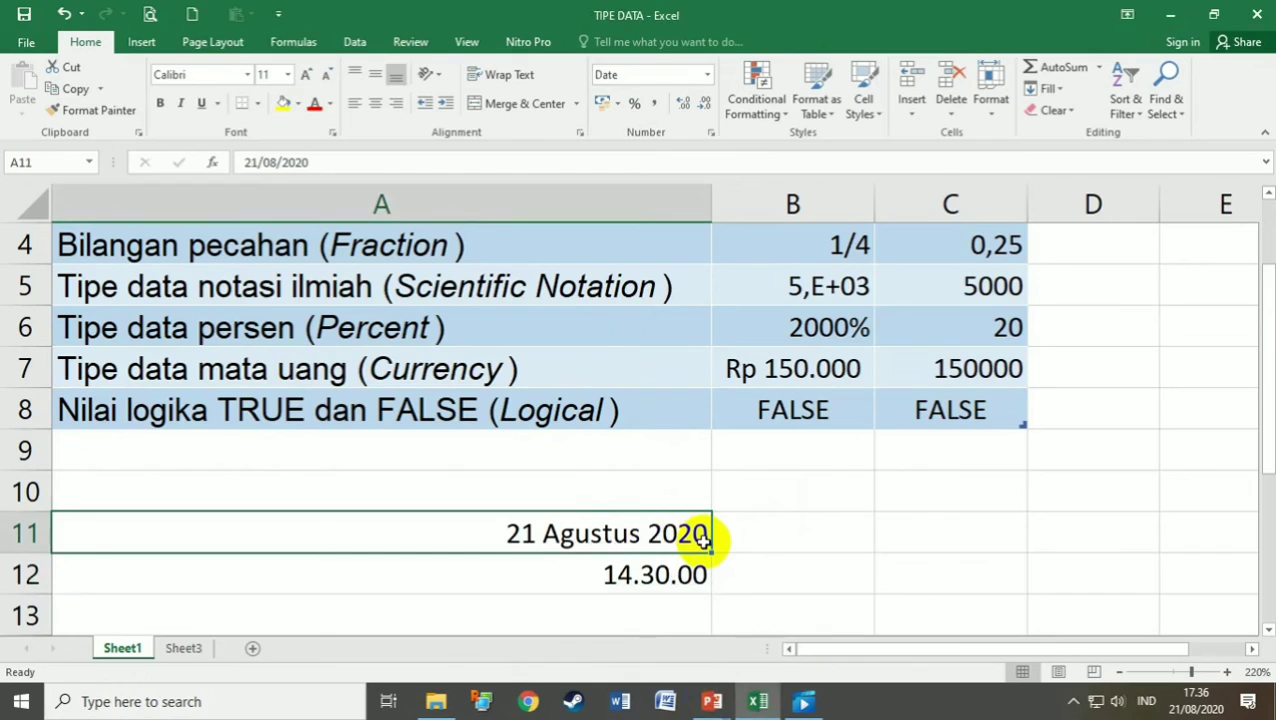
click(770, 537)
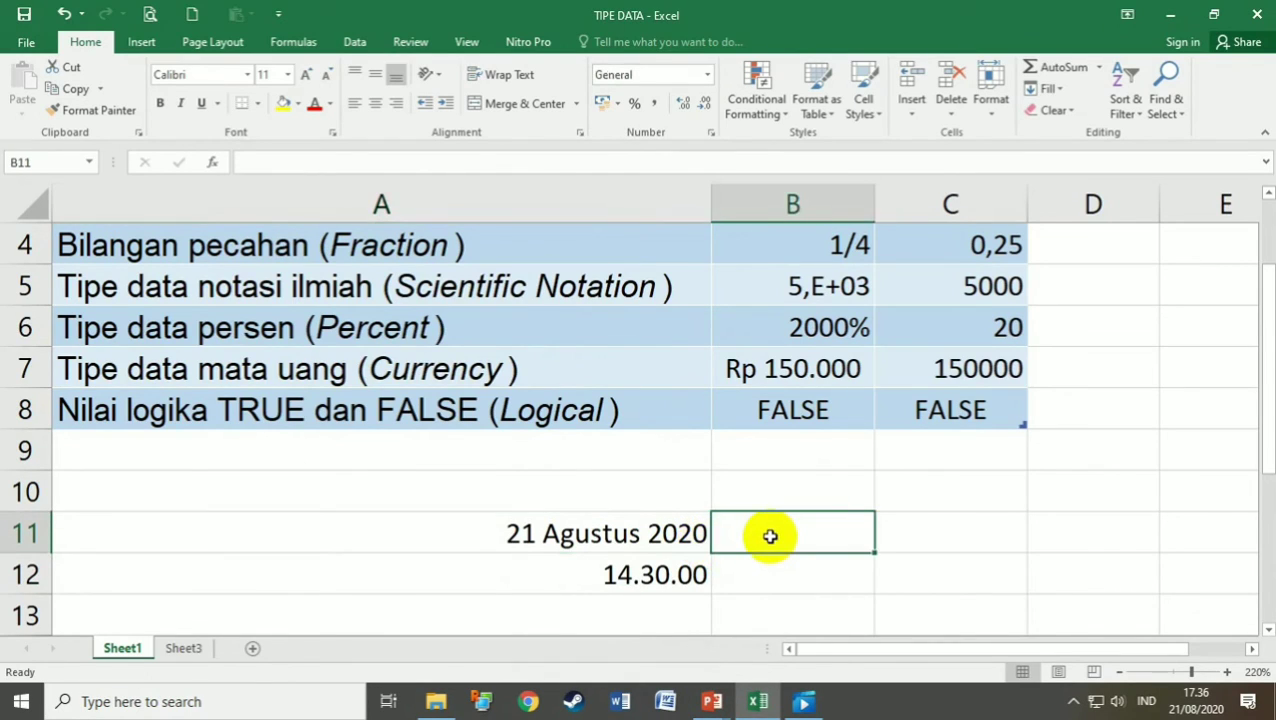
text(25/8/20)
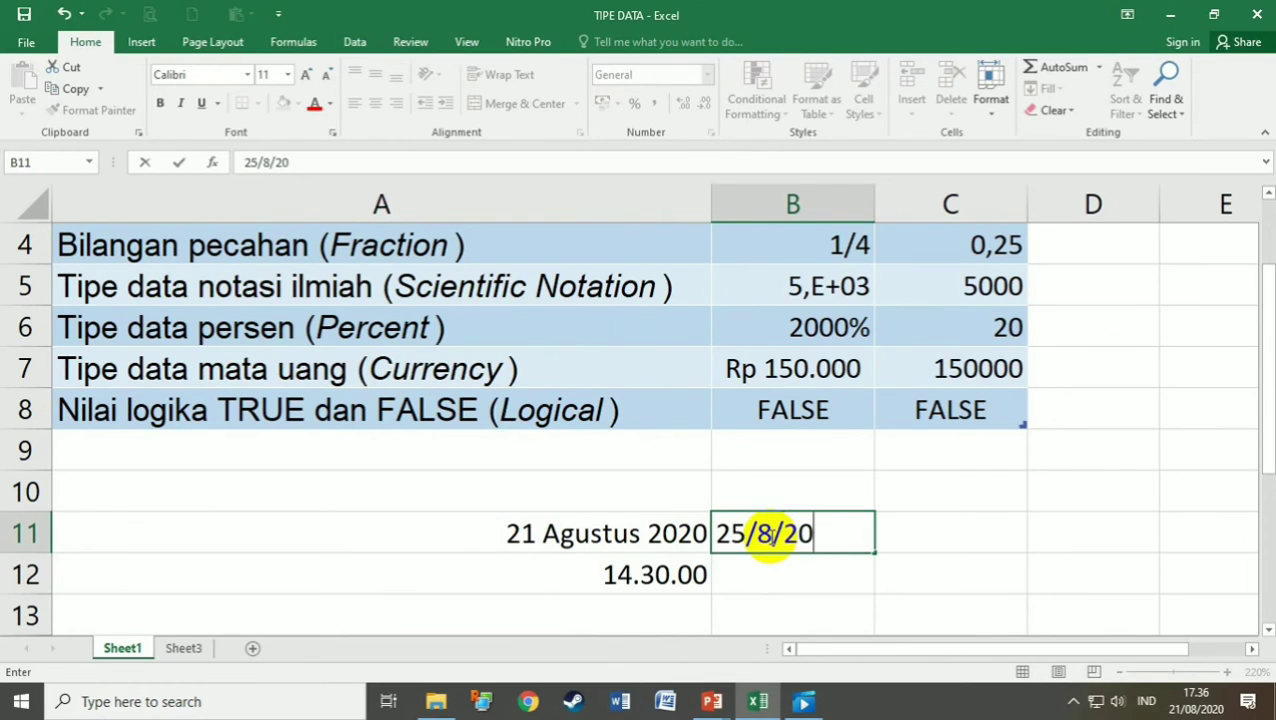
key(Return)
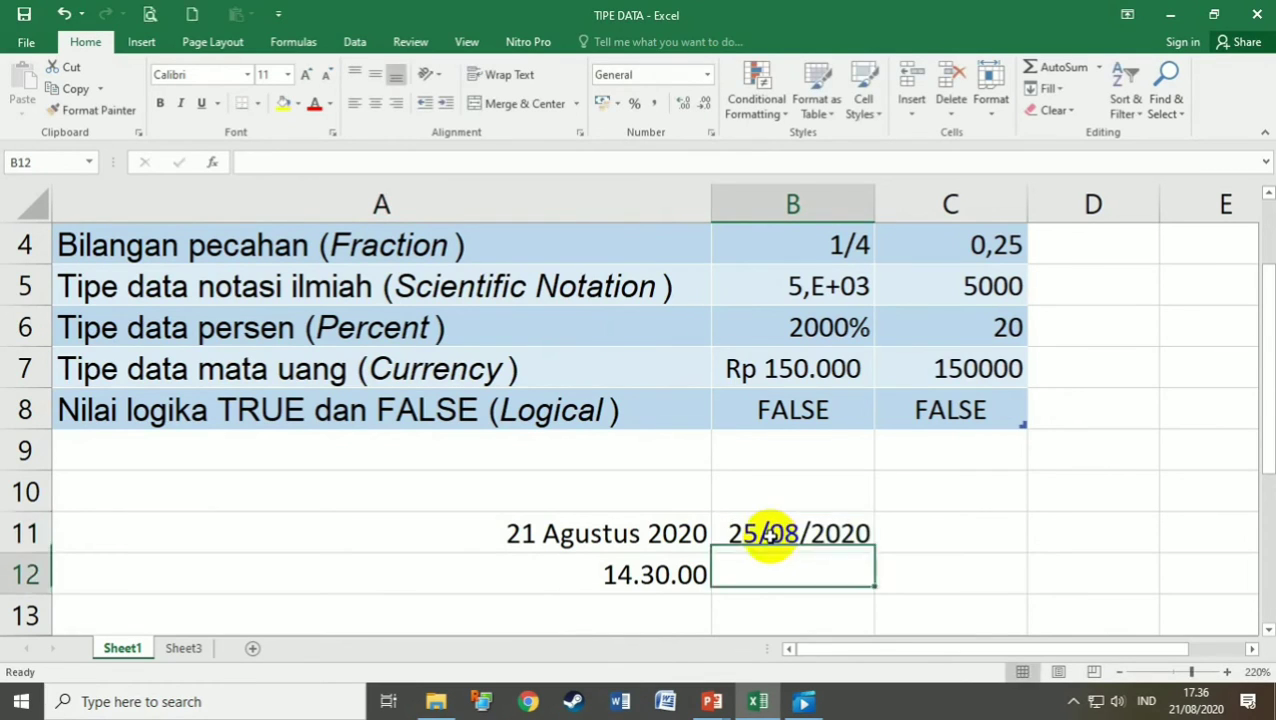
Apply the Long Date number format to the date in B11
click(762, 537)
click(711, 80)
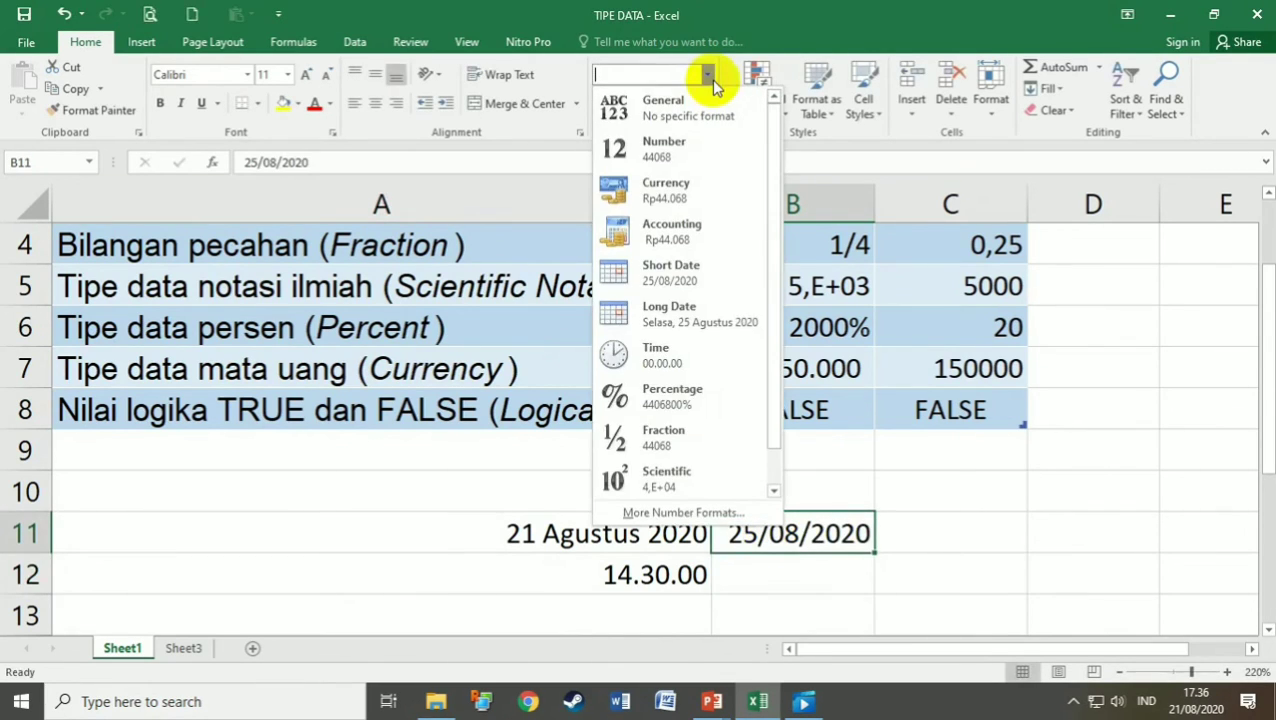
click(673, 305)
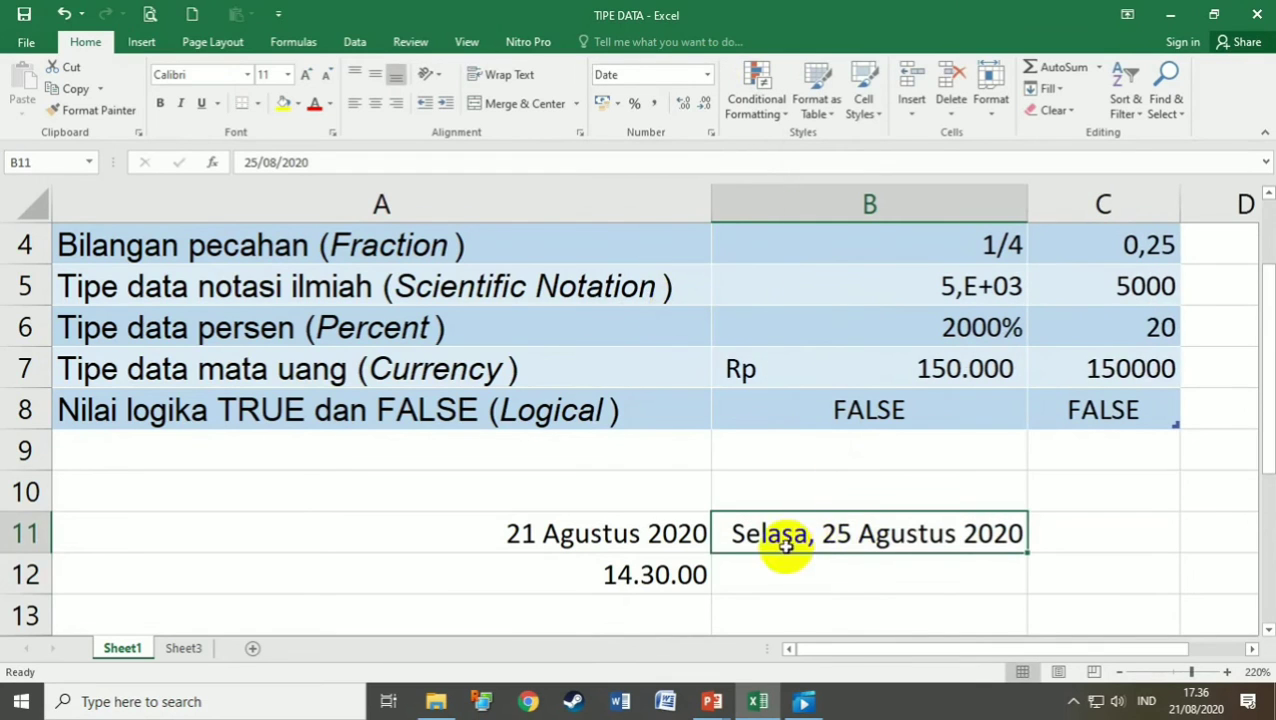
Format the date in B11 with the 14 Maret 2012 date type
click(707, 80)
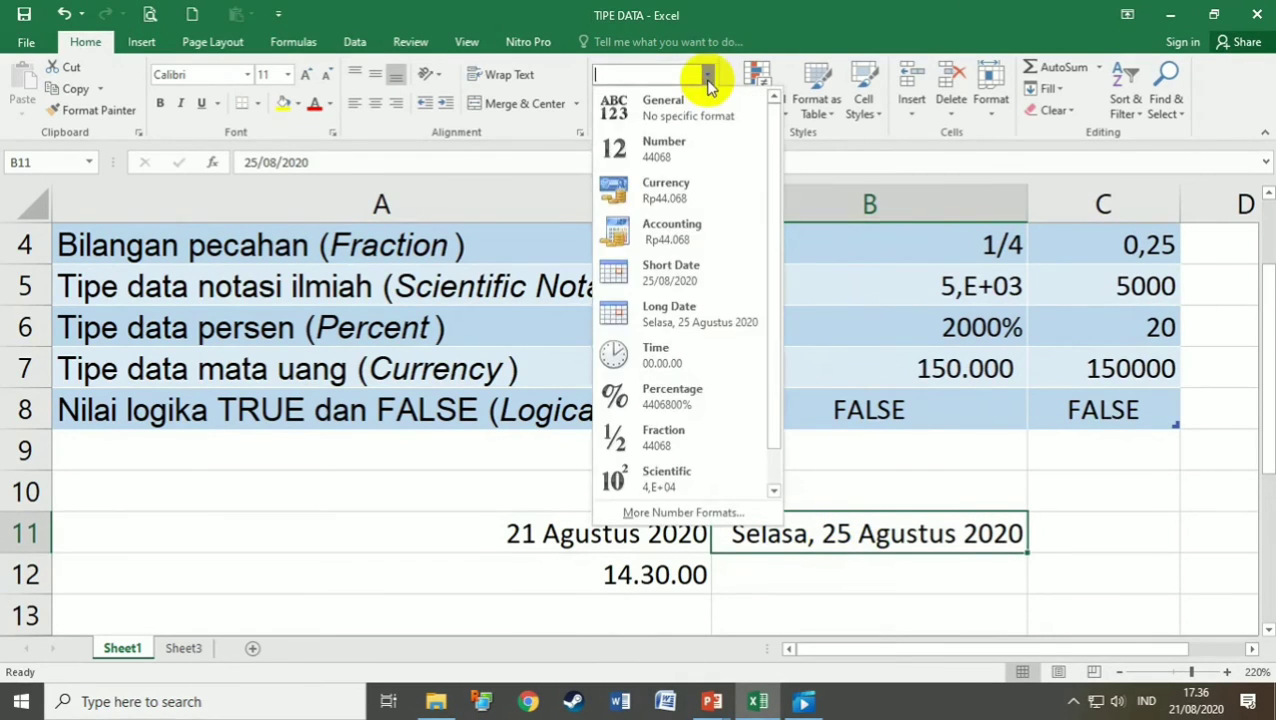
click(707, 80)
click(710, 137)
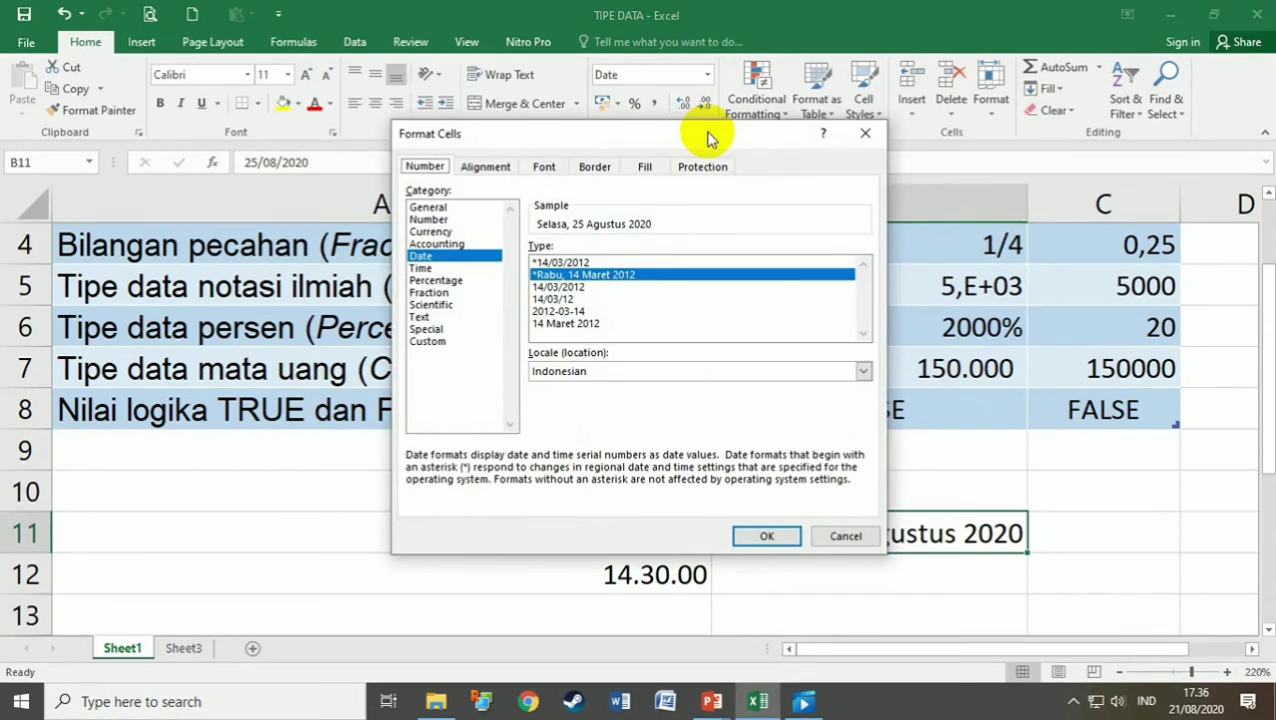
click(865, 138)
key(ctrl+1)
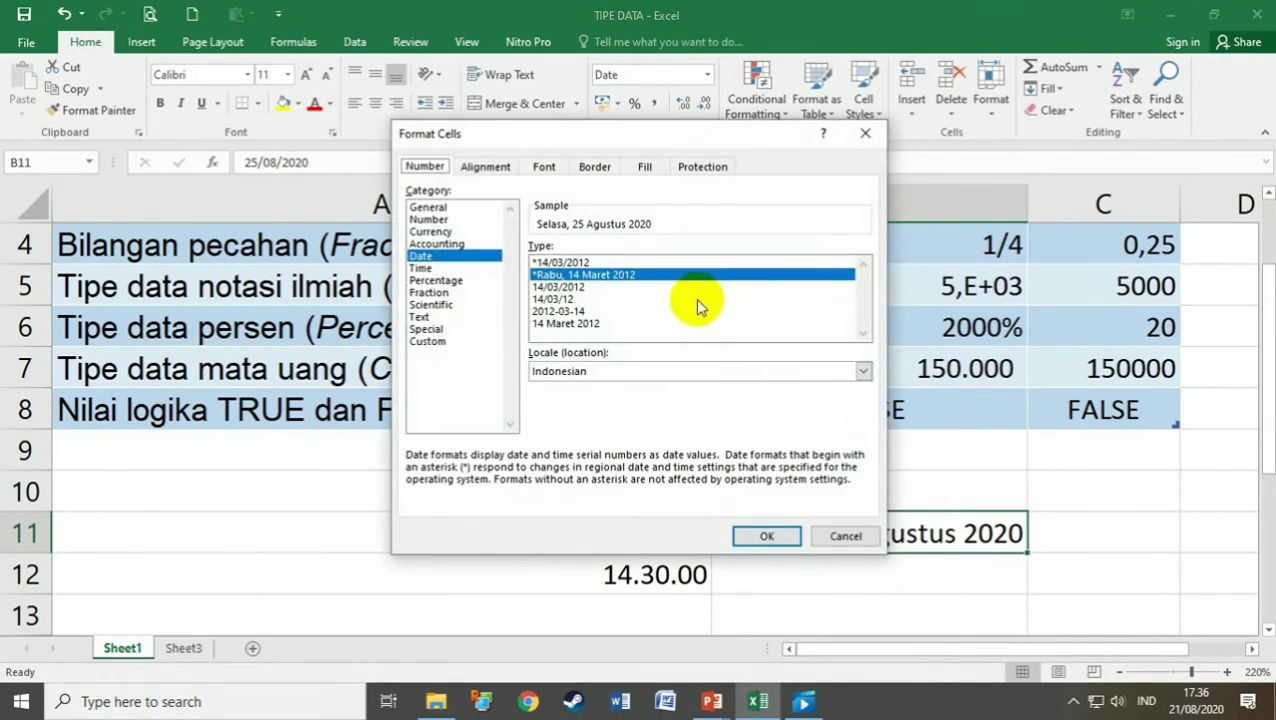
click(560, 323)
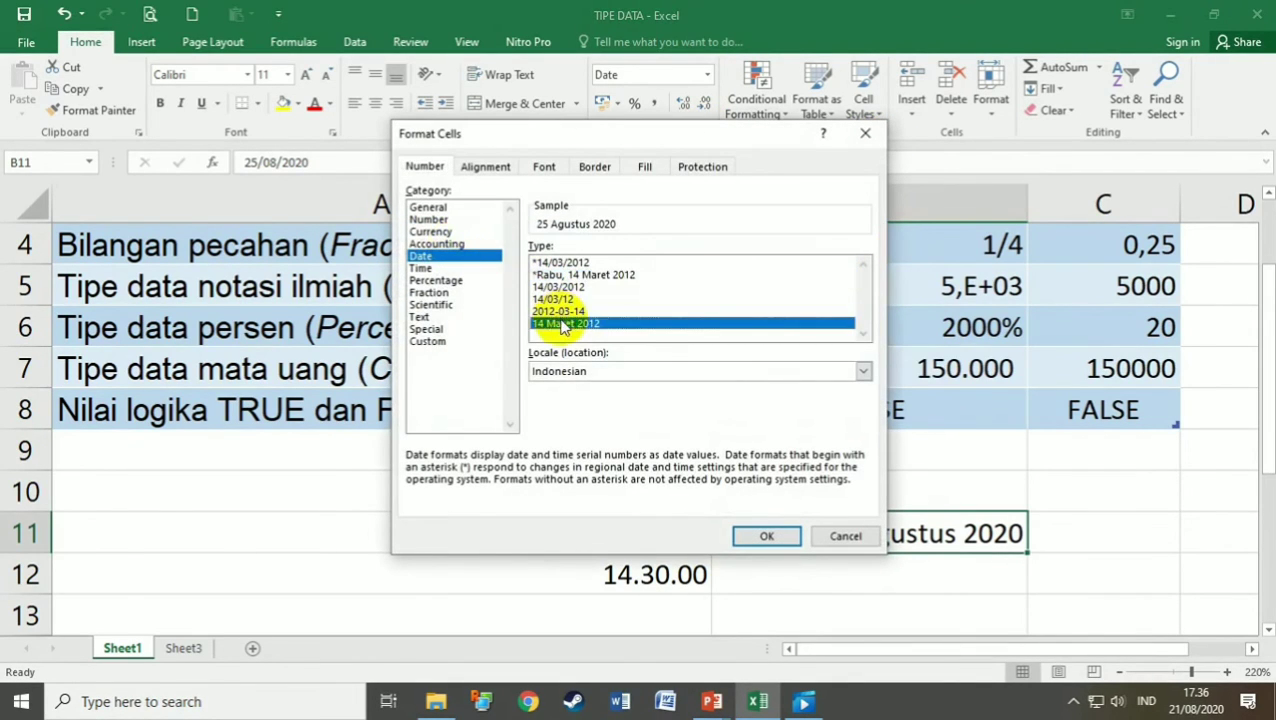
click(748, 536)
Calculate the number of days between the two dates in C11 with the formula =B11-A11
click(1129, 523)
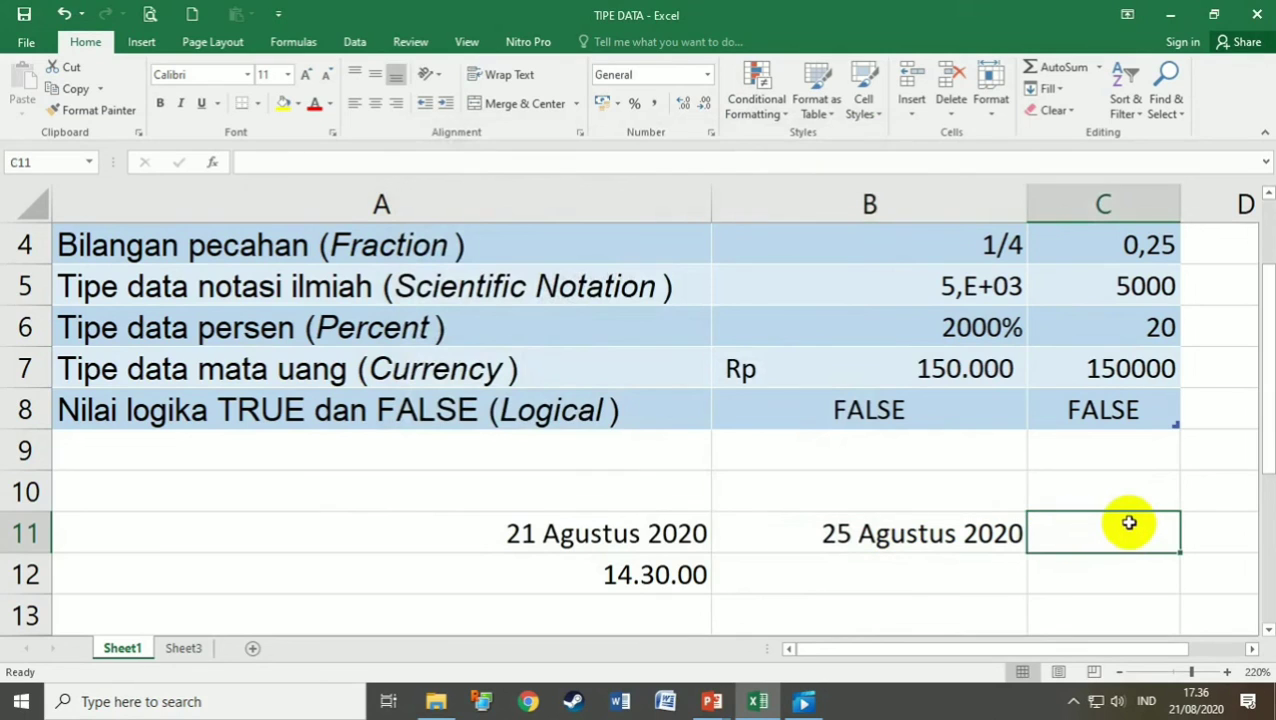
text(=)
click(915, 533)
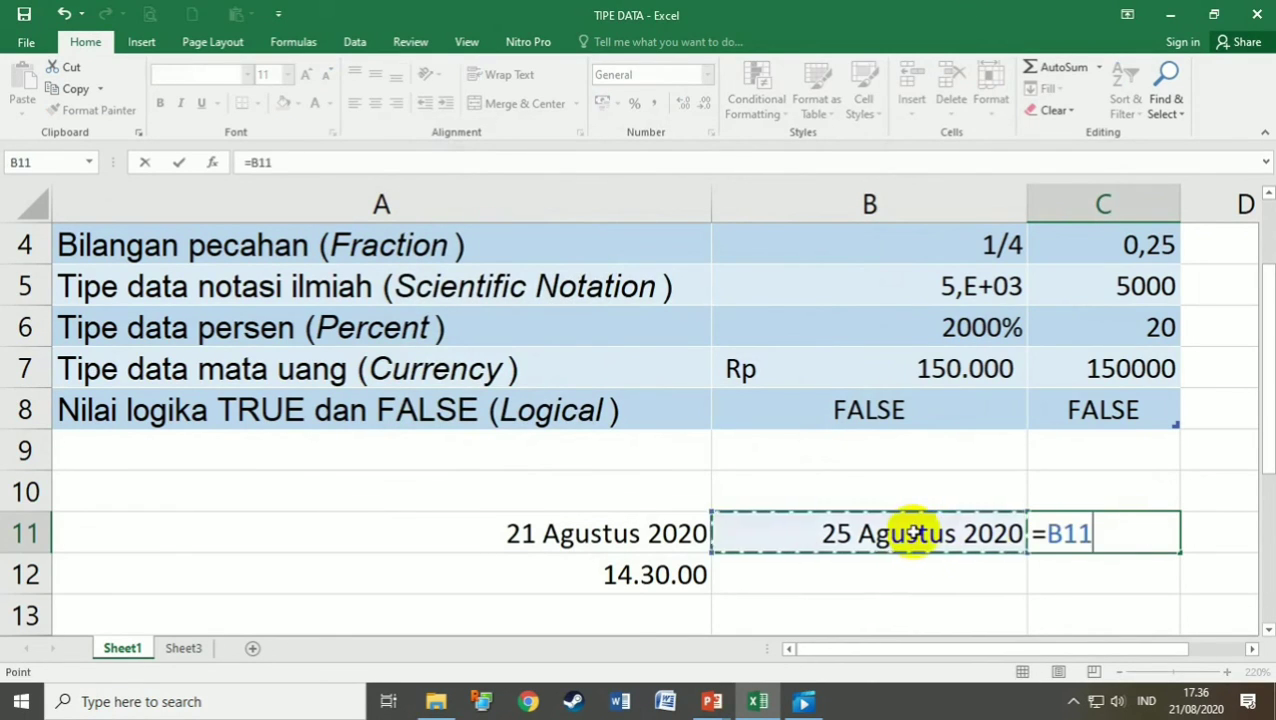
text(-)
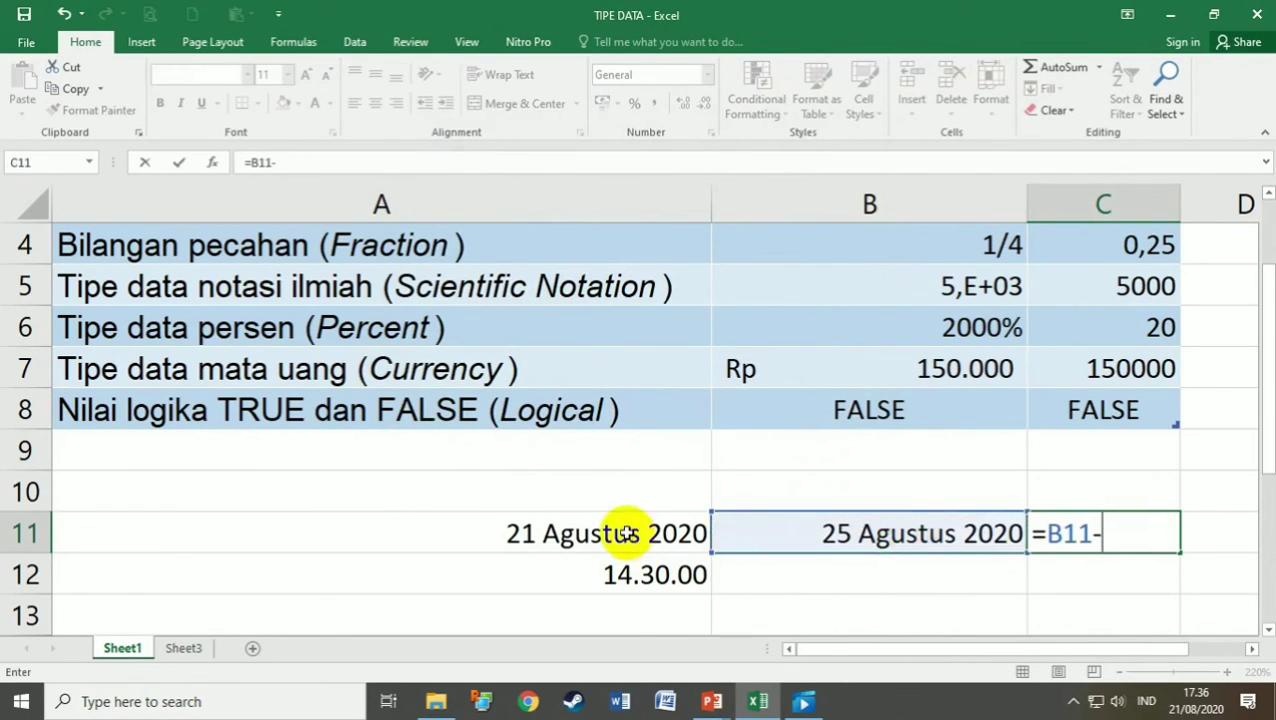
click(530, 533)
key(Return)
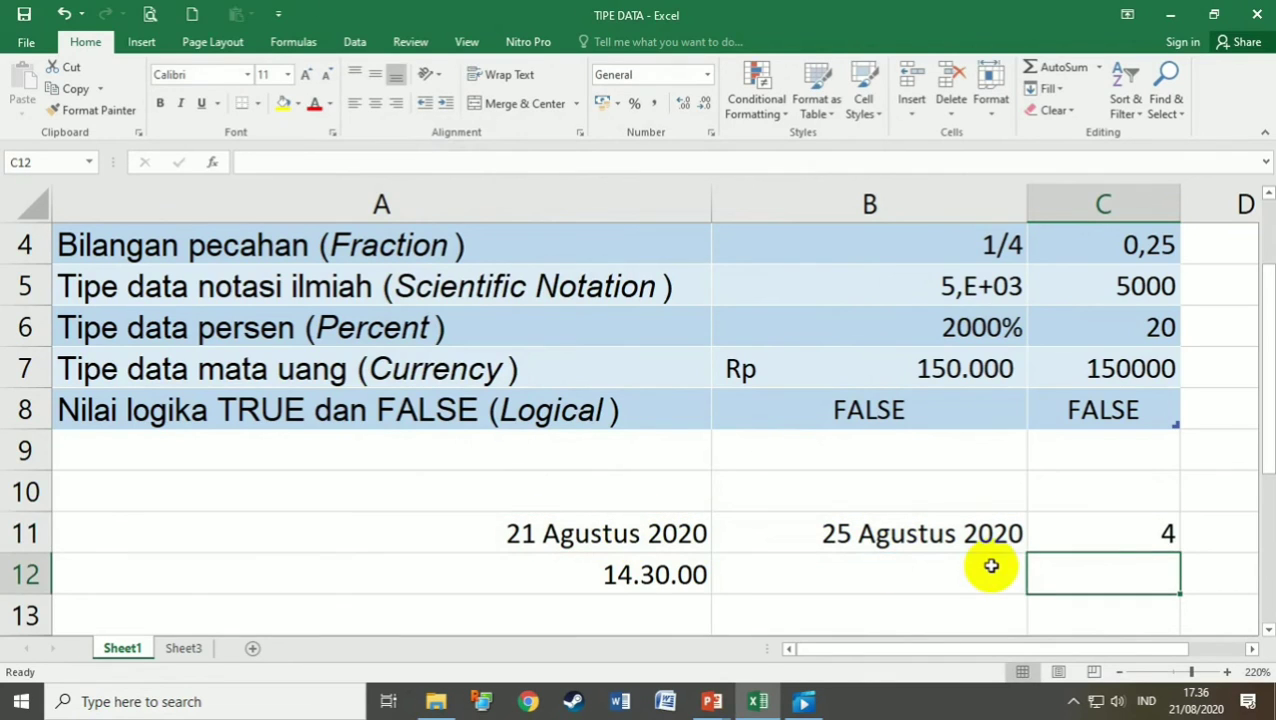
click(1090, 531)
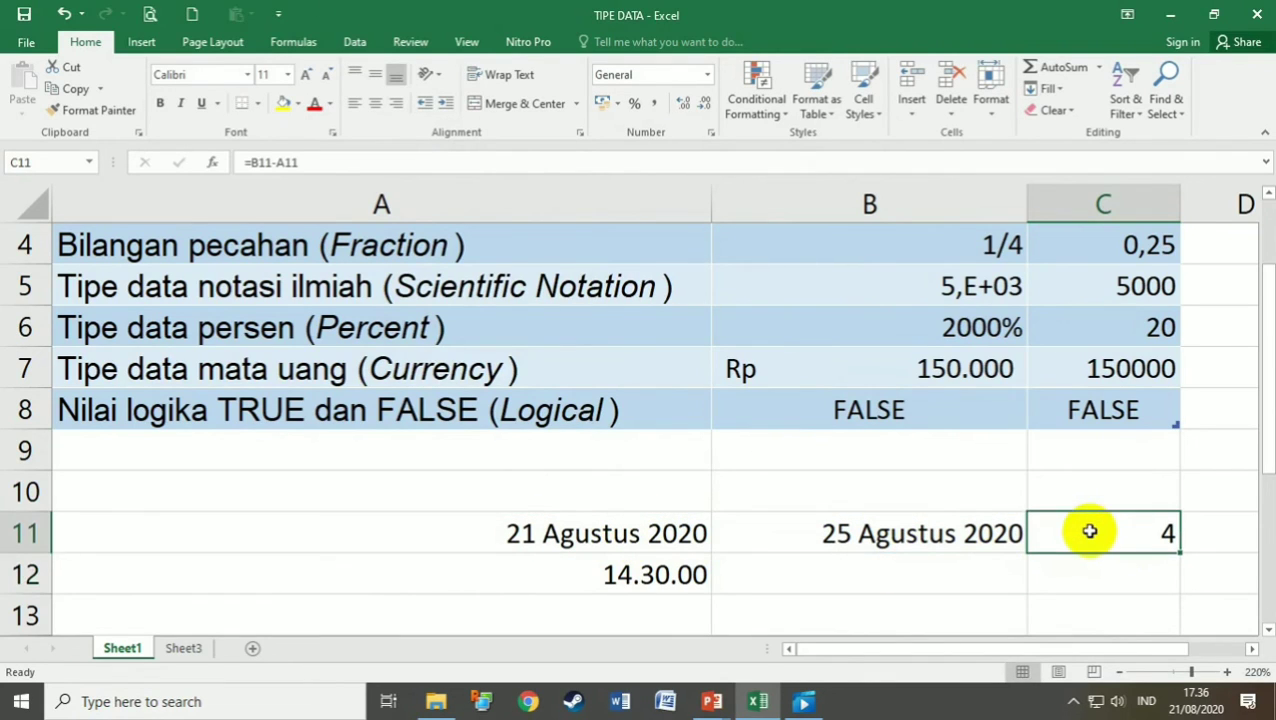
Switch to the running PowerPoint slide show and advance to the TIPE DATA FORMULA slide, bringing in its text
click(712, 701)
click(797, 622)
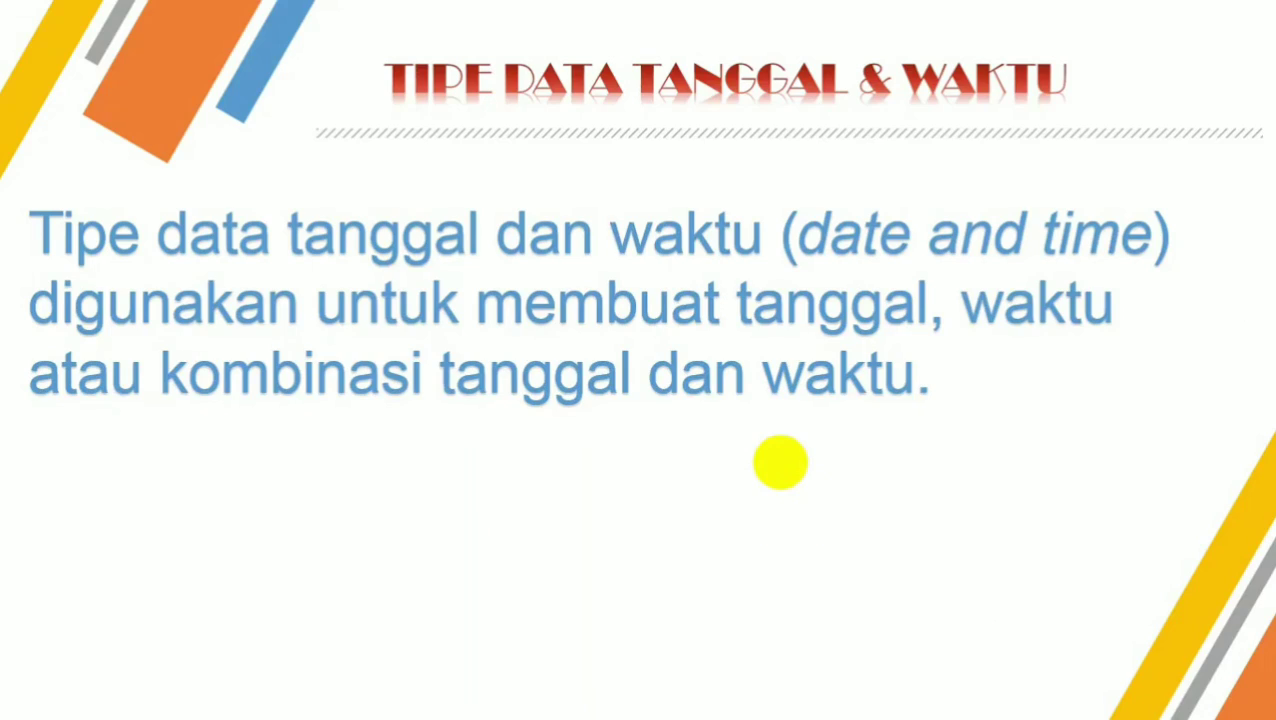
click(780, 461)
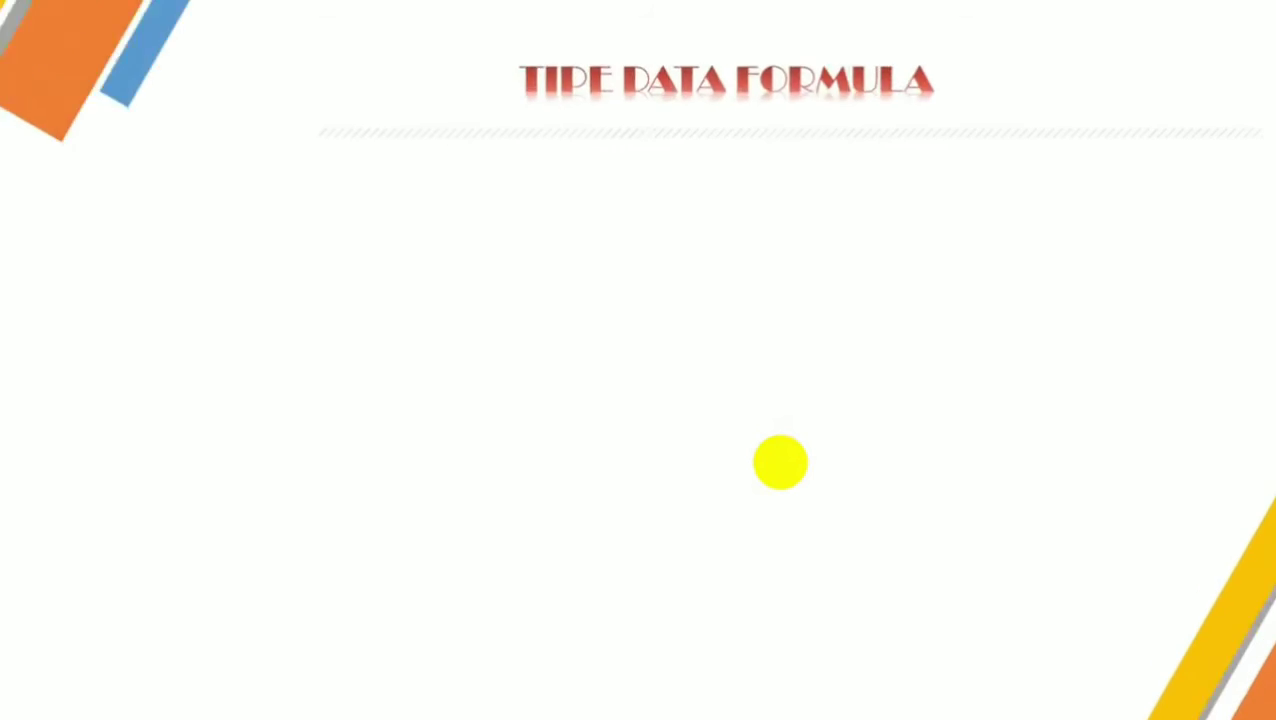
click(780, 461)
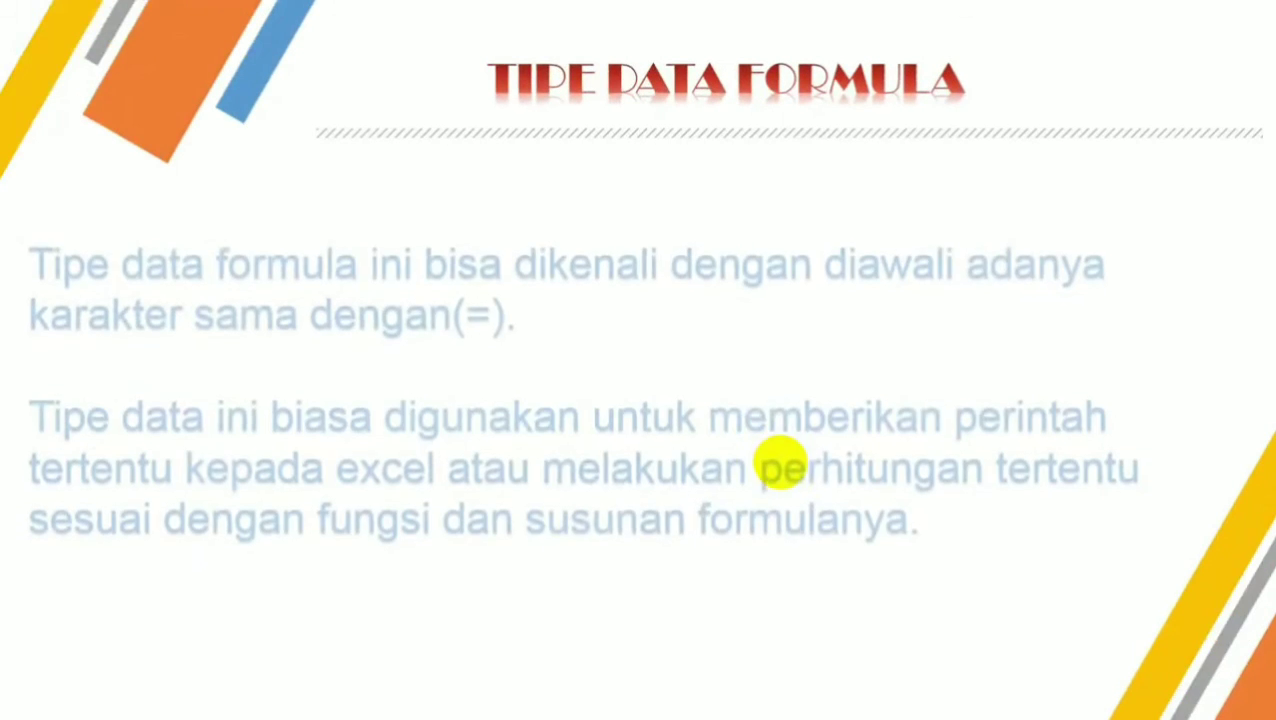